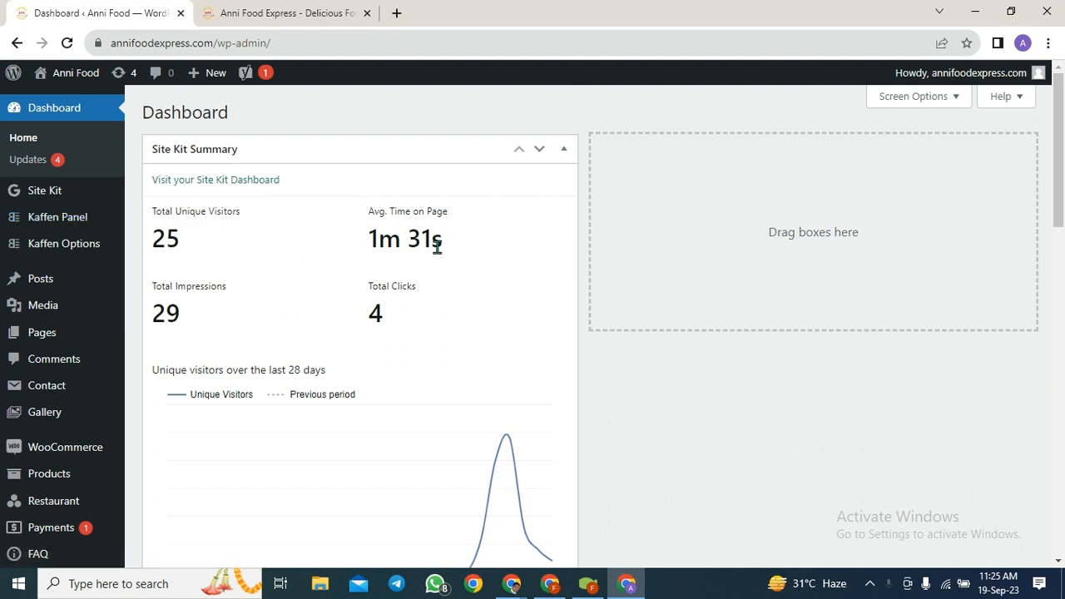
- Go to Templates > Popups in the WordPress admin sidebar
{"action": "mouse_move", "coordinate": [33, 347]}
{"action": "scroll", "coordinate": [33, 348], "scroll_direction": "down", "scroll_amount": 1}
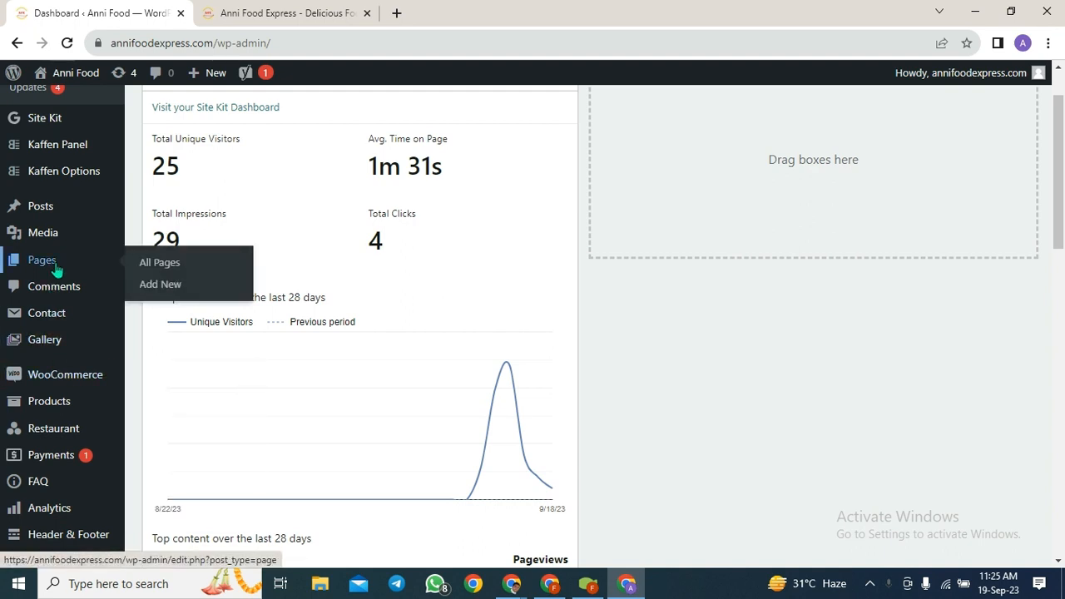
{"action": "mouse_move", "coordinate": [63, 236]}
{"action": "mouse_move", "coordinate": [76, 317]}
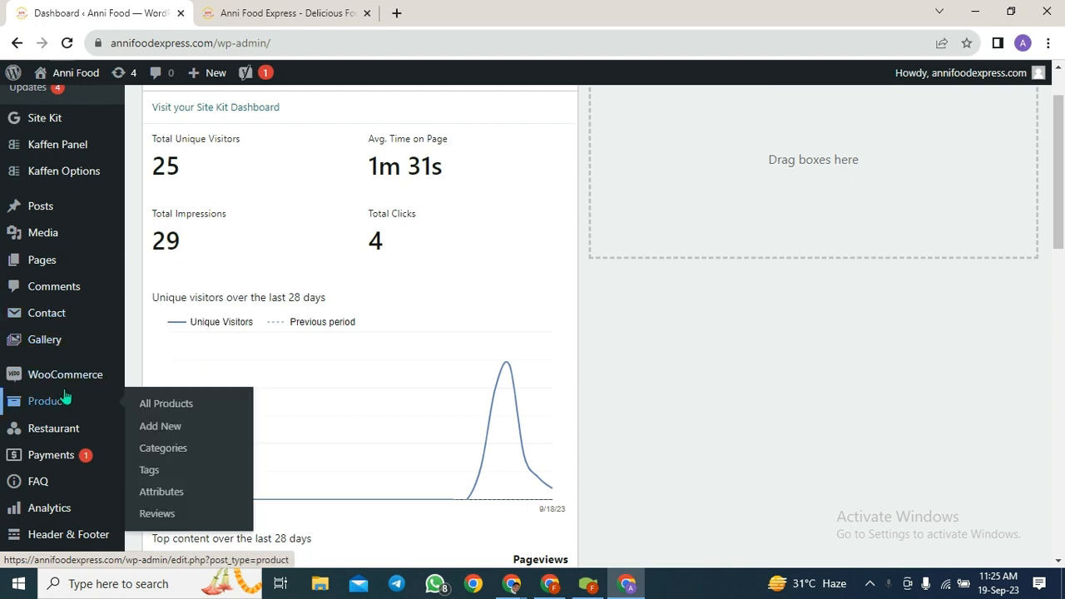
{"action": "scroll", "coordinate": [72, 399], "scroll_direction": "down", "scroll_amount": 3}
{"action": "scroll", "coordinate": [66, 398], "scroll_direction": "down", "scroll_amount": 1}
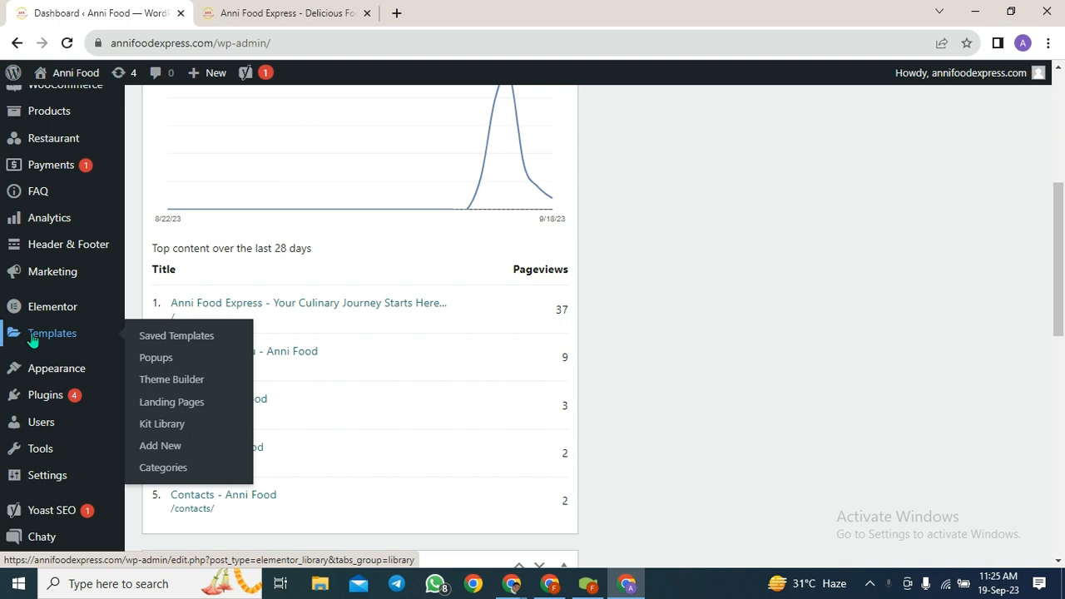
{"action": "mouse_move", "coordinate": [33, 310]}
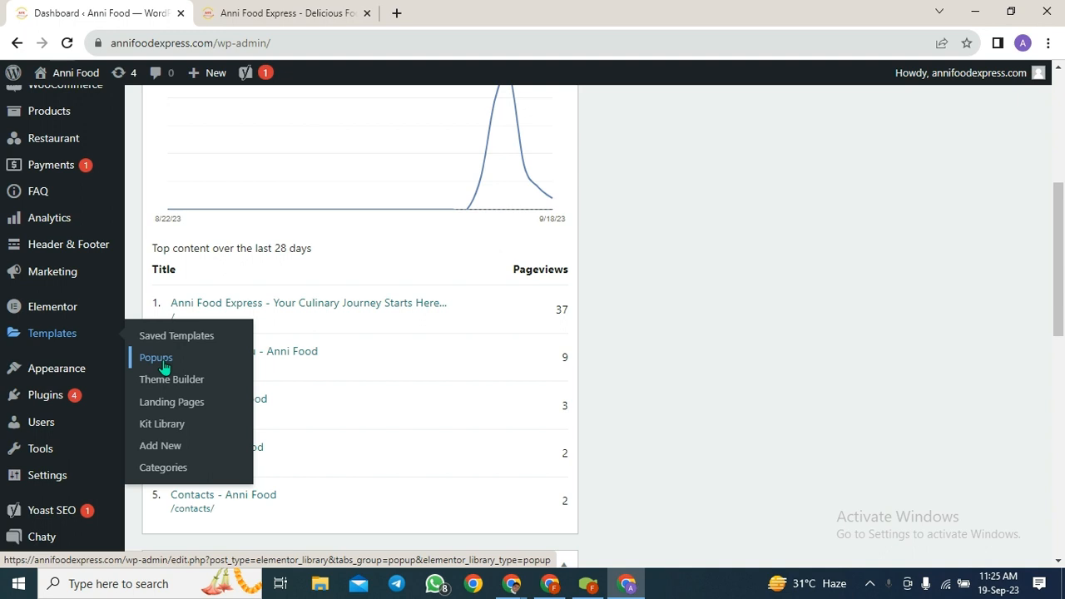
{"action": "left_click", "coordinate": [163, 366]}
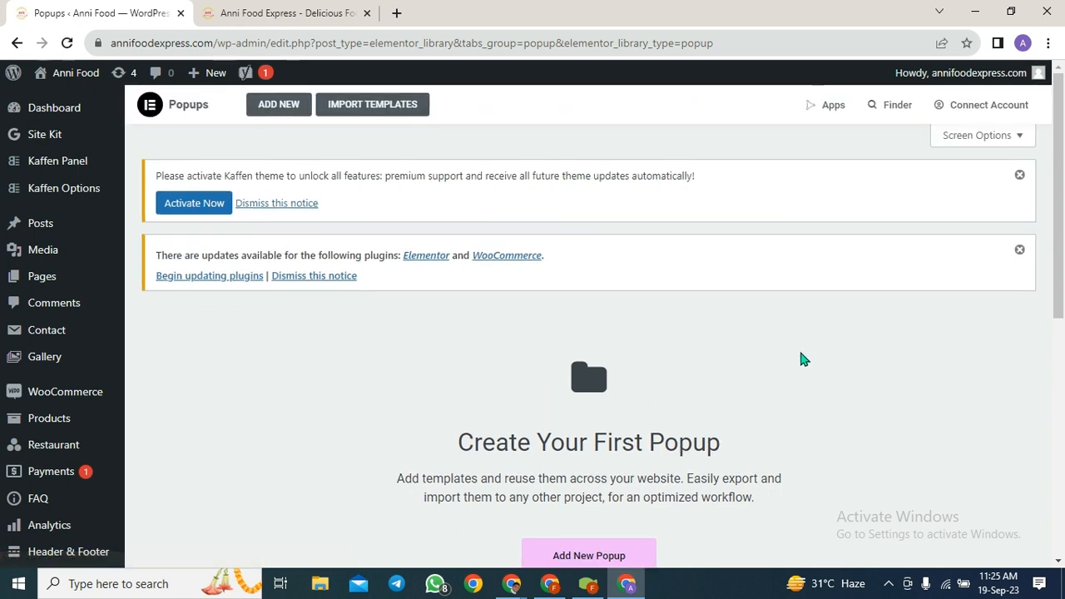
- Dismiss the theme and plugin notices and create a Popup-type template named 'Order Popup'
{"action": "left_click", "coordinate": [1019, 175]}
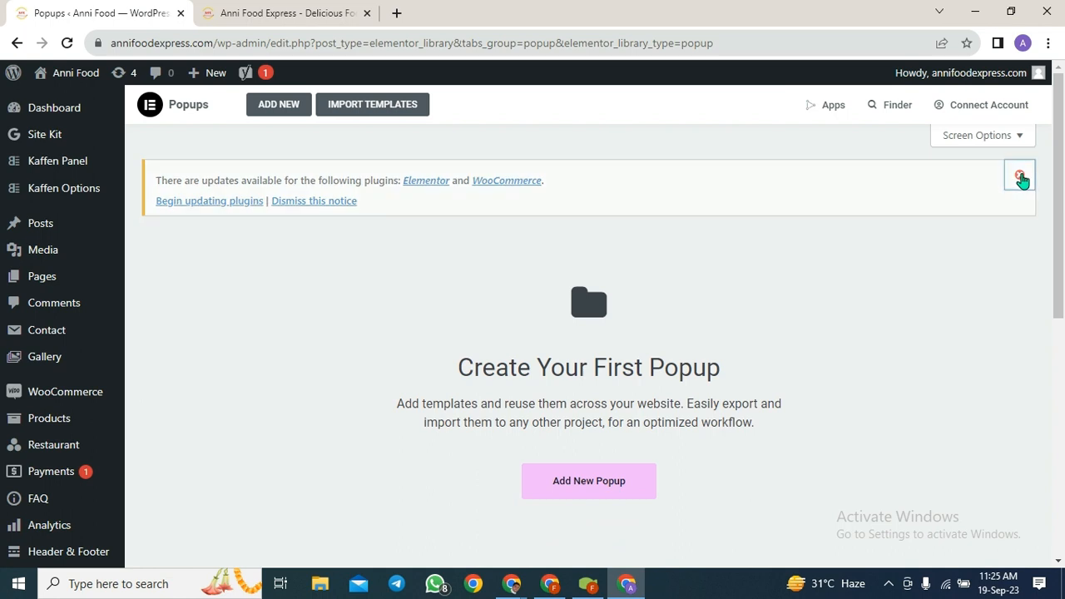
{"action": "left_click", "coordinate": [1019, 174]}
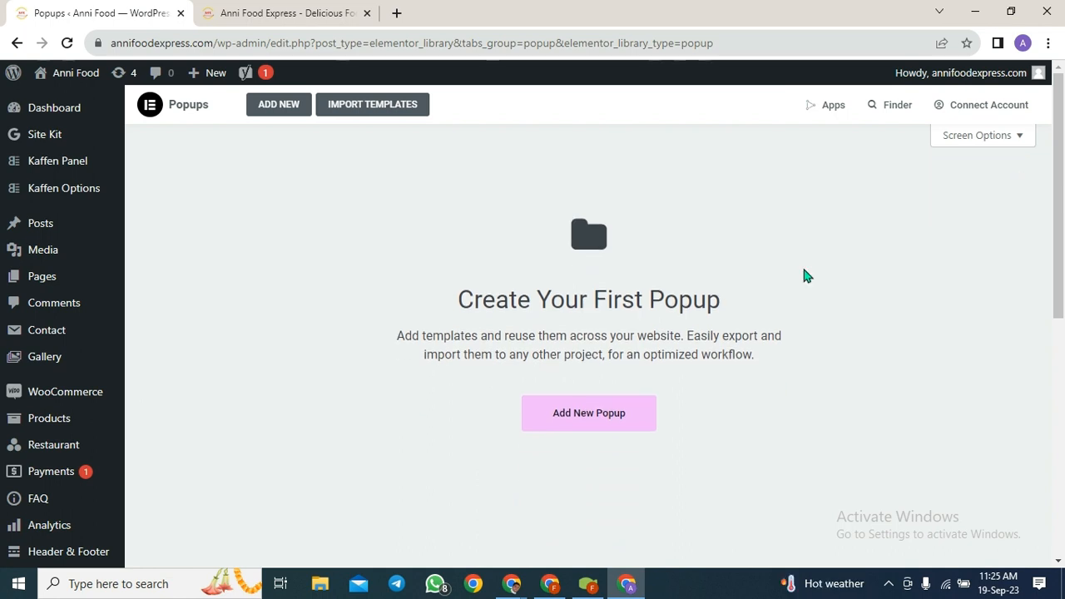
{"action": "left_click", "coordinate": [586, 414]}
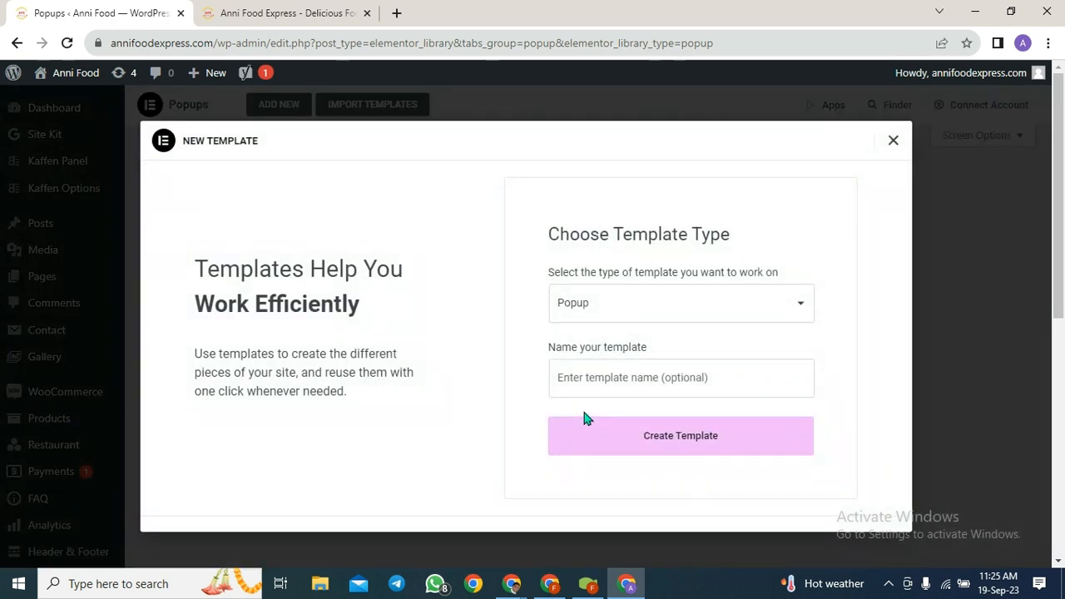
{"action": "left_click", "coordinate": [689, 384]}
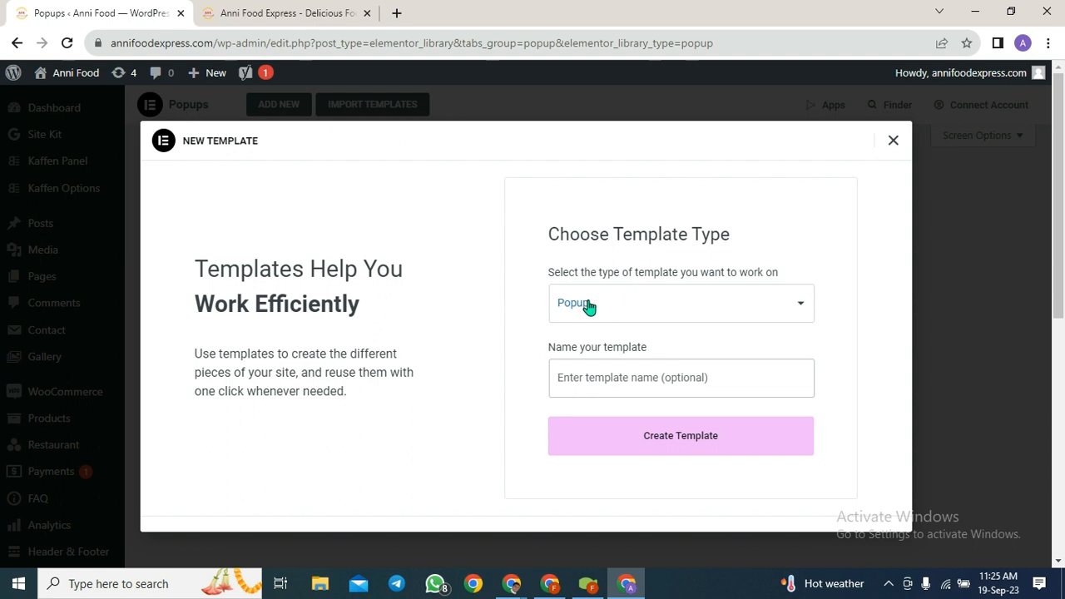
{"action": "left_click", "coordinate": [800, 307]}
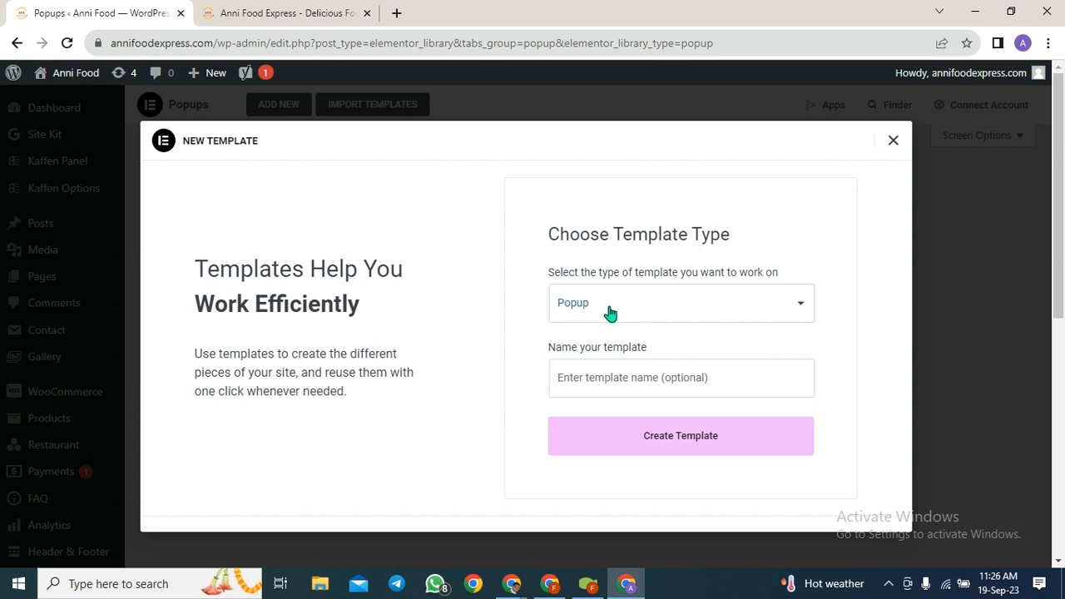
{"action": "left_click", "coordinate": [609, 376]}
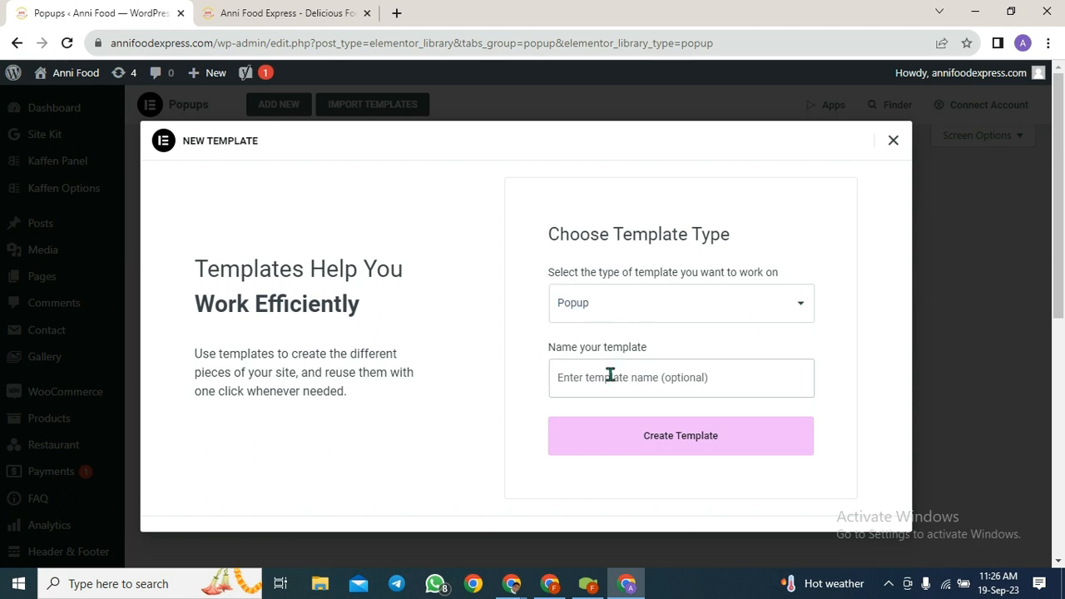
{"action": "type", "text": "Order Popup"}
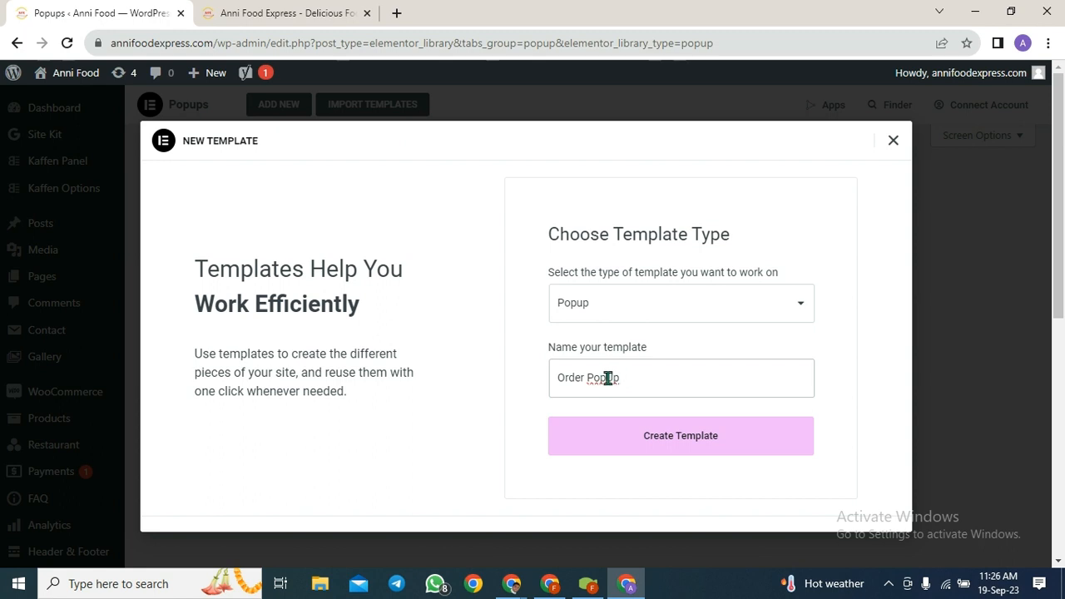
{"action": "key", "text": "BackSpace"}
{"action": "left_click", "coordinate": [655, 441]}
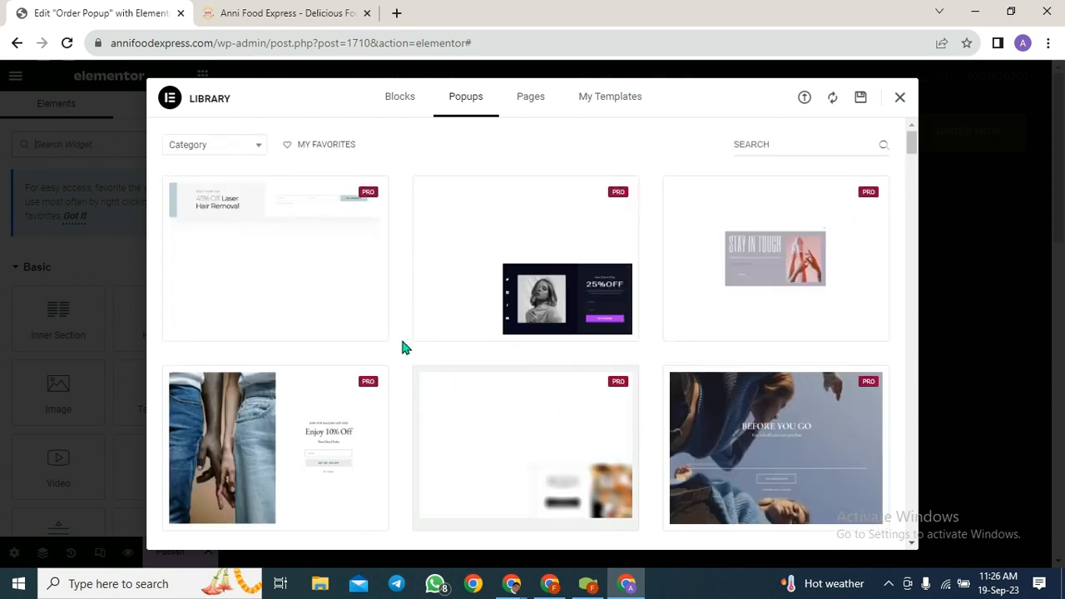
- Close the design library without a template and add a single-column section to the blank popup
{"action": "mouse_move", "coordinate": [628, 313]}
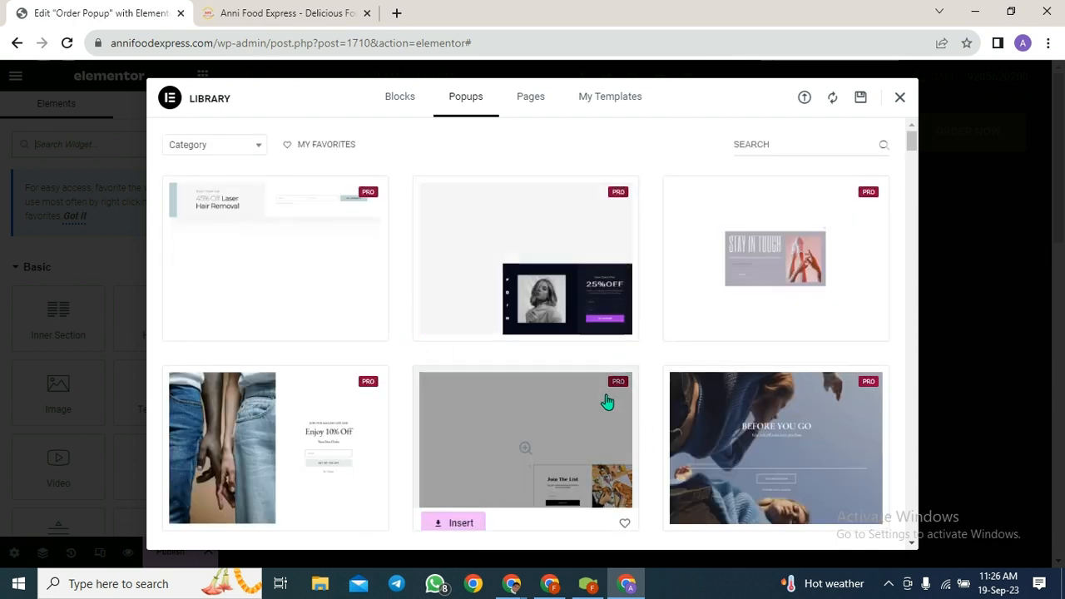
{"action": "scroll", "coordinate": [608, 399], "scroll_direction": "down", "scroll_amount": 1}
{"action": "scroll", "coordinate": [650, 353], "scroll_direction": "down", "scroll_amount": 3}
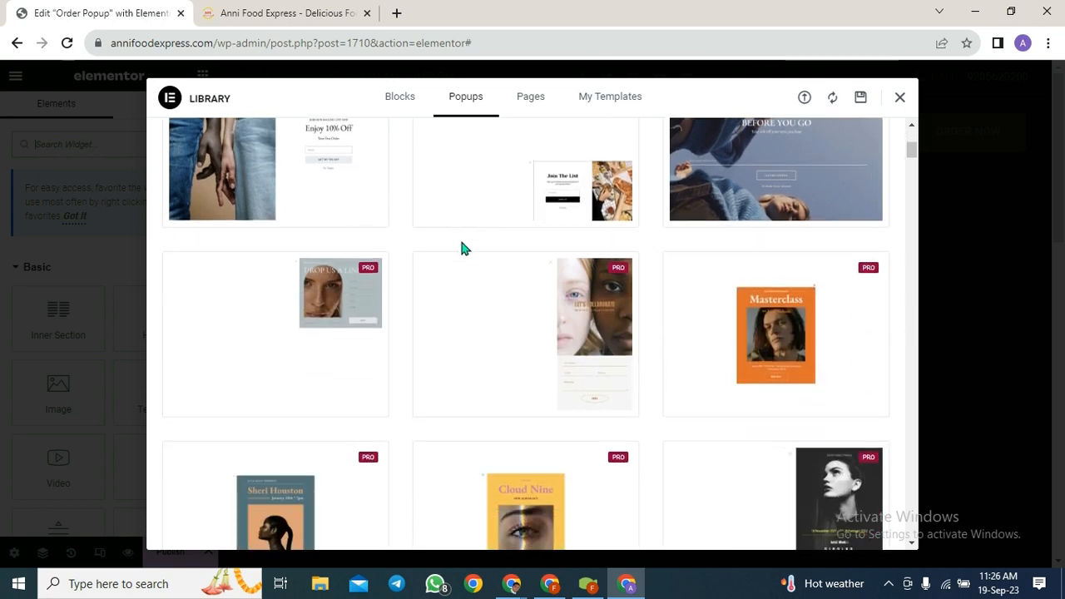
{"action": "scroll", "coordinate": [642, 320], "scroll_direction": "down", "scroll_amount": 1}
{"action": "scroll", "coordinate": [649, 385], "scroll_direction": "down", "scroll_amount": 3}
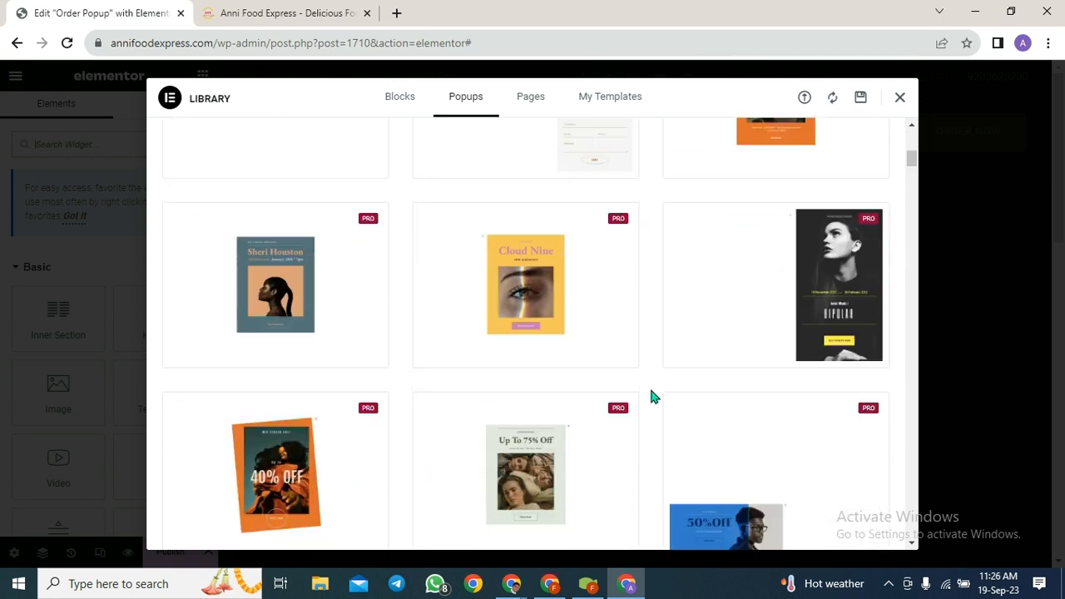
{"action": "scroll", "coordinate": [499, 387], "scroll_direction": "up", "scroll_amount": 1}
{"action": "scroll", "coordinate": [675, 373], "scroll_direction": "up", "scroll_amount": 7}
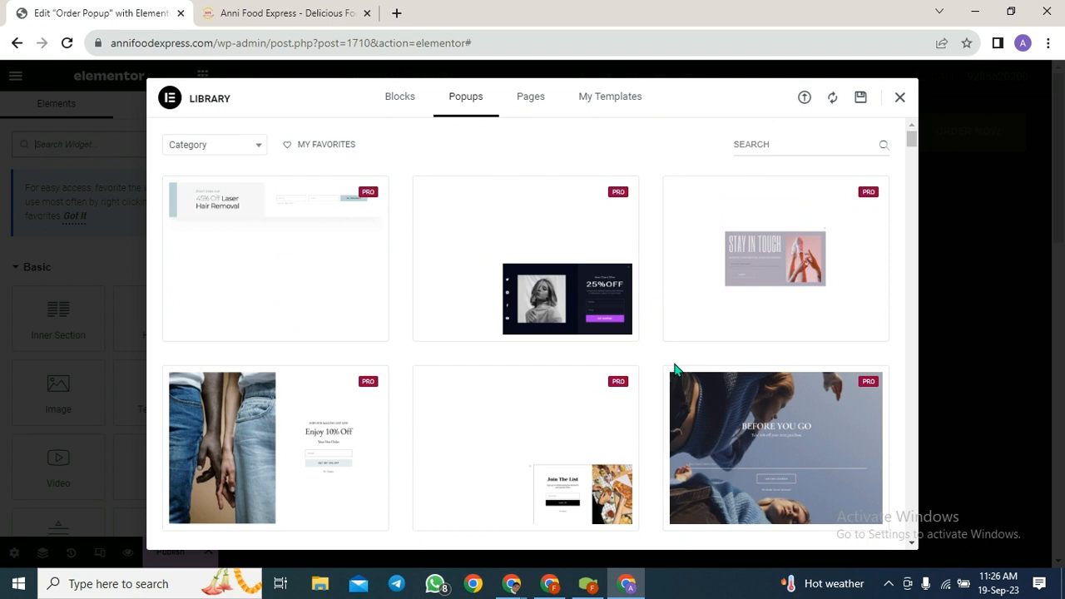
{"action": "left_click", "coordinate": [901, 100]}
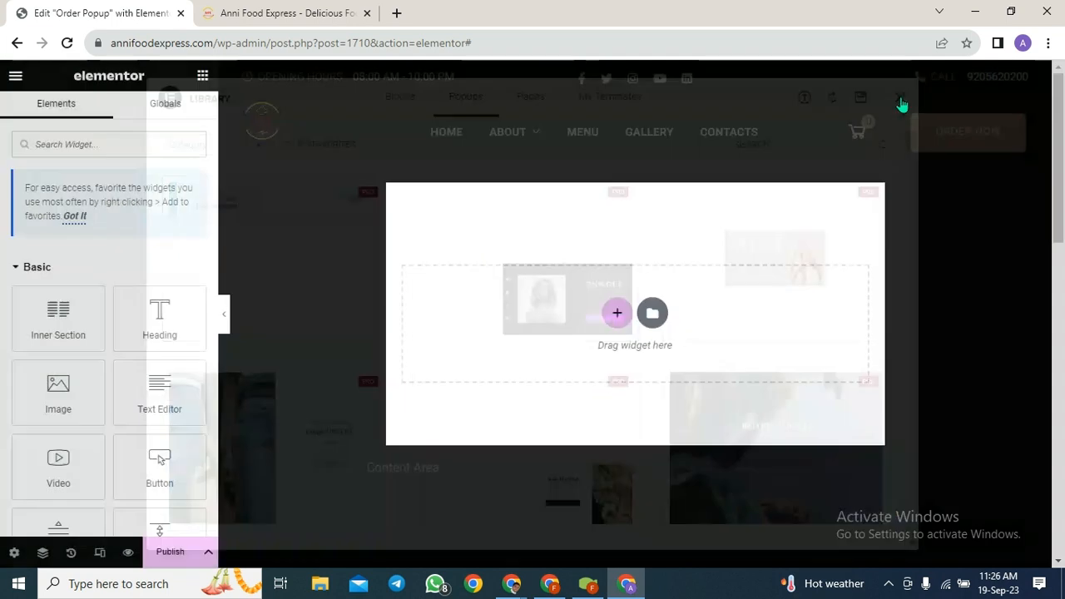
{"action": "left_click", "coordinate": [619, 315]}
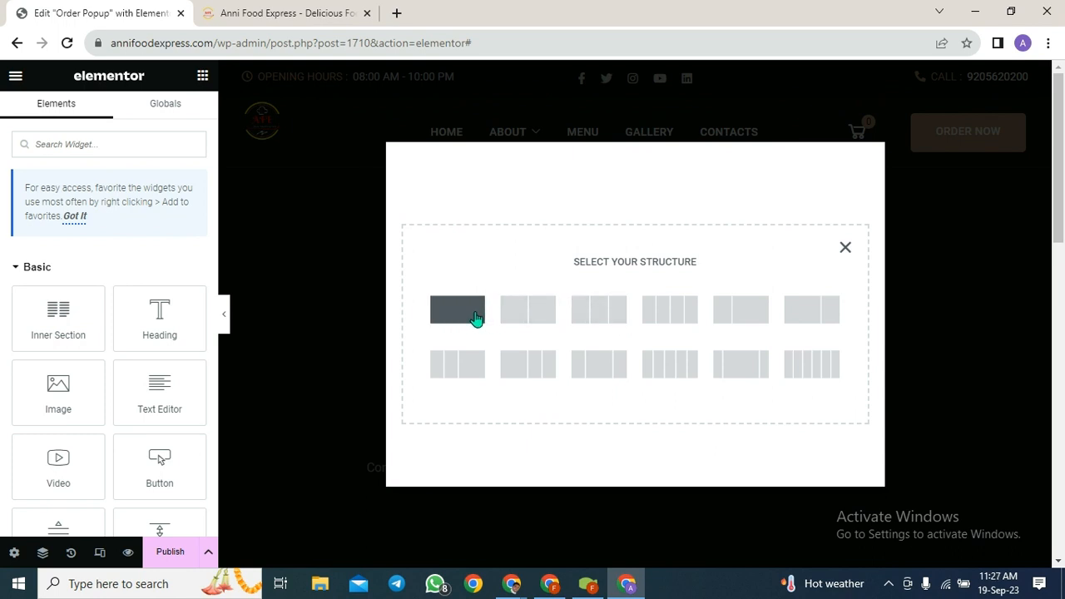
{"action": "left_click", "coordinate": [476, 319]}
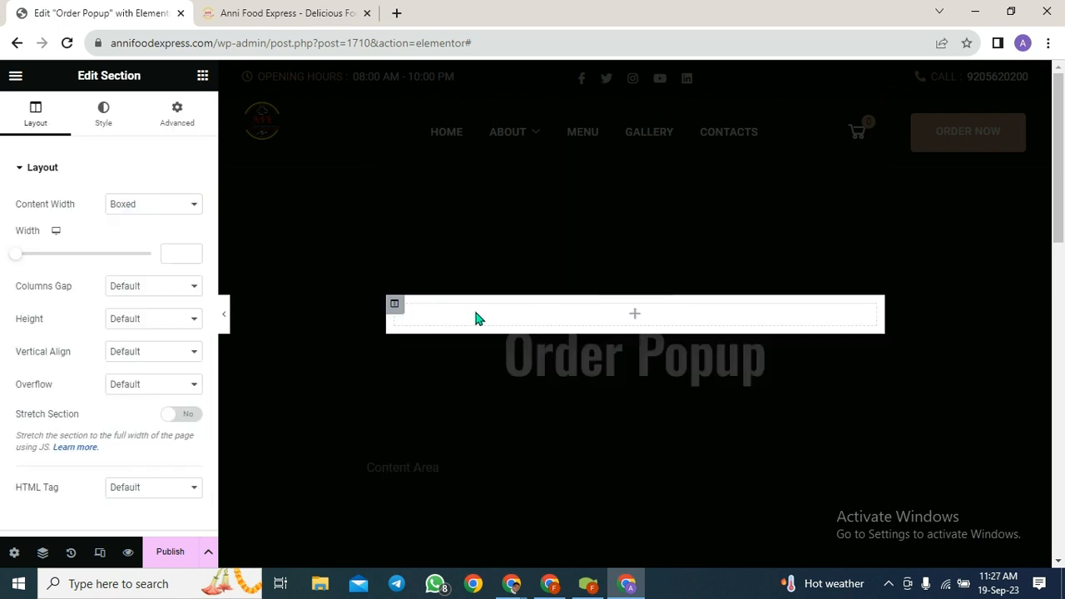
- Search the widgets for 'form' and drag the Form widget into the popup section
{"action": "left_click", "coordinate": [636, 324]}
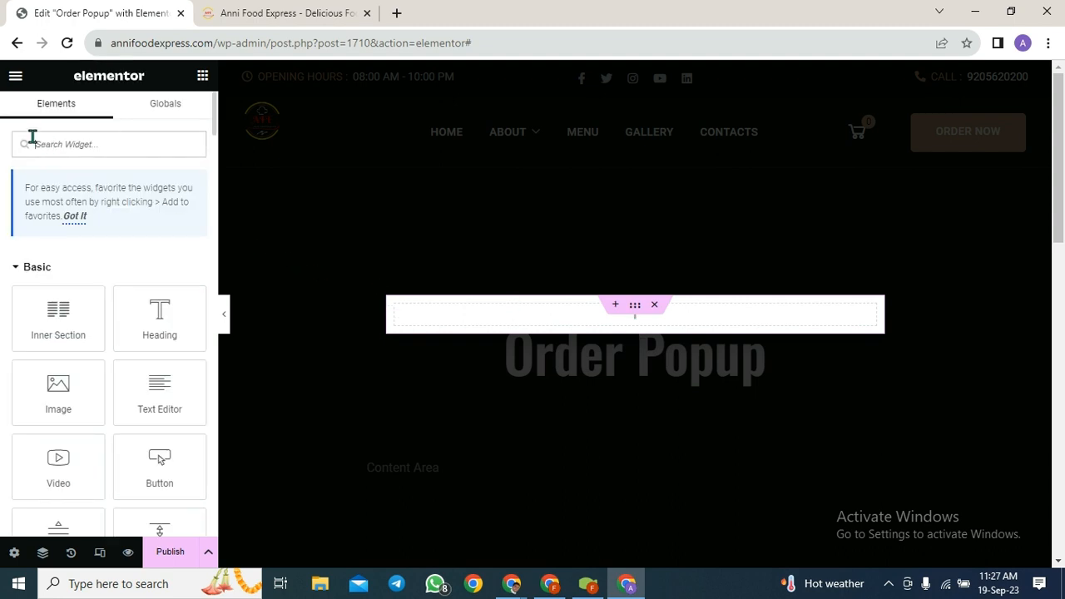
{"action": "left_click", "coordinate": [94, 143]}
{"action": "type", "text": "form"}
{"action": "left_click_drag", "start_coordinate": [184, 279], "coordinate": [613, 320]}
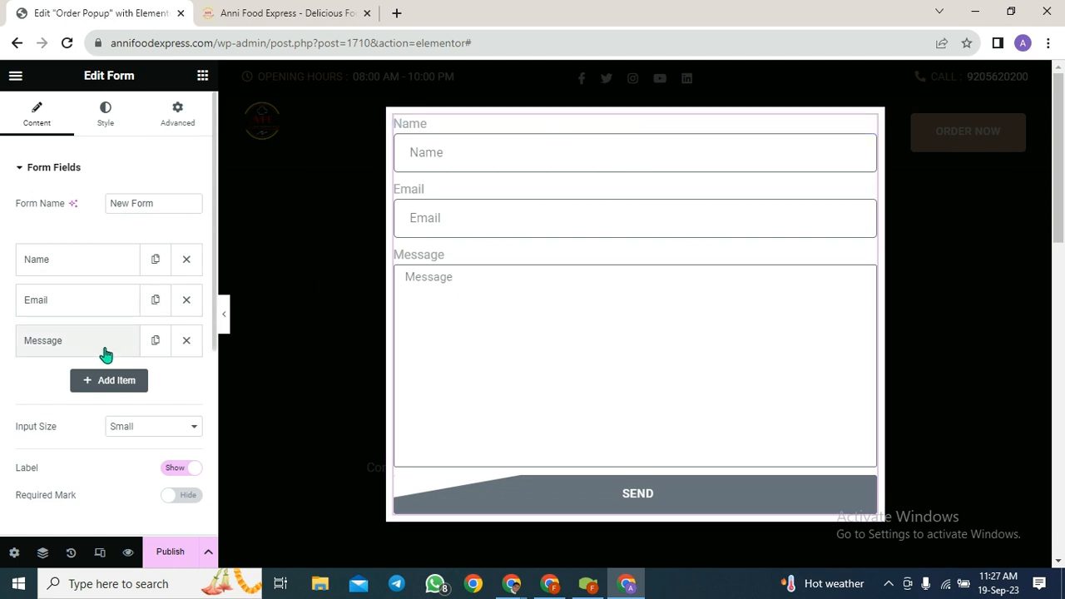
- Replace the Message field with a new field labelled 'Phone' with placeholder 'Phone'
{"action": "left_click", "coordinate": [187, 343]}
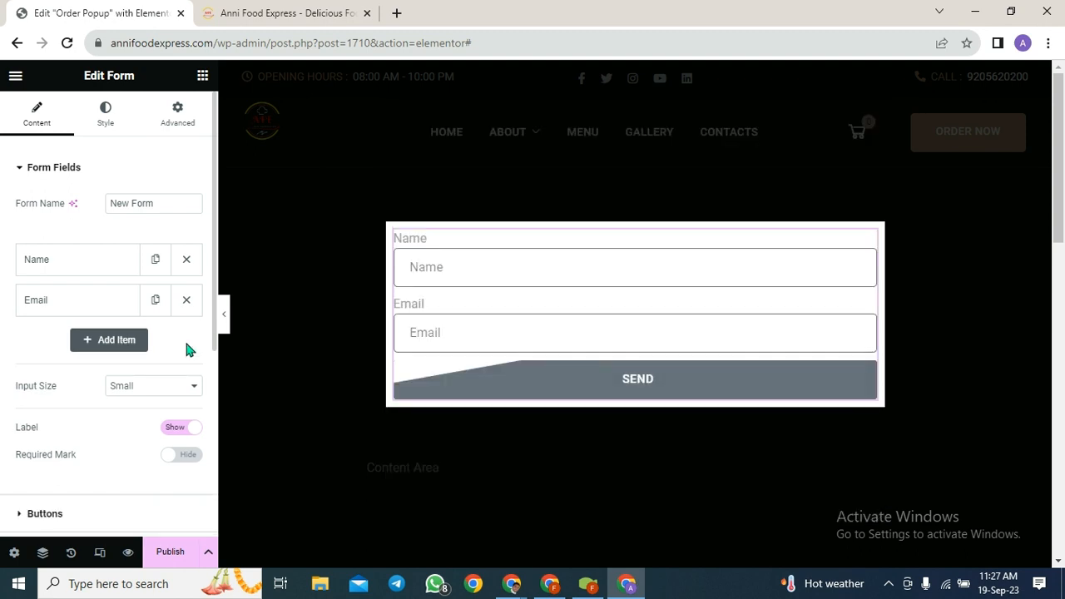
{"action": "left_click", "coordinate": [102, 346]}
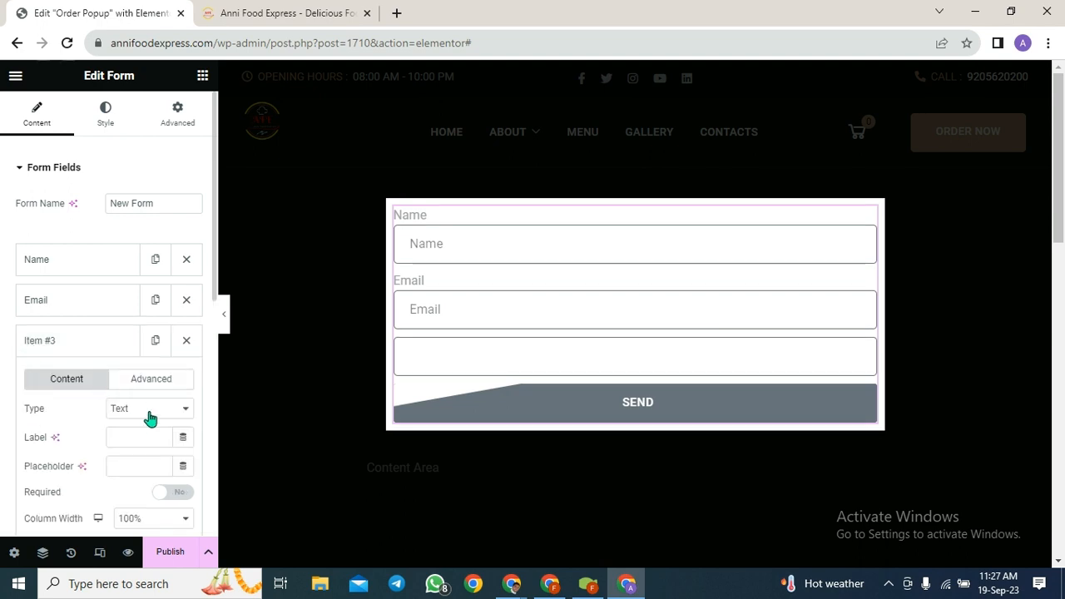
{"action": "left_click", "coordinate": [142, 441]}
{"action": "type", "text": "Phone"}
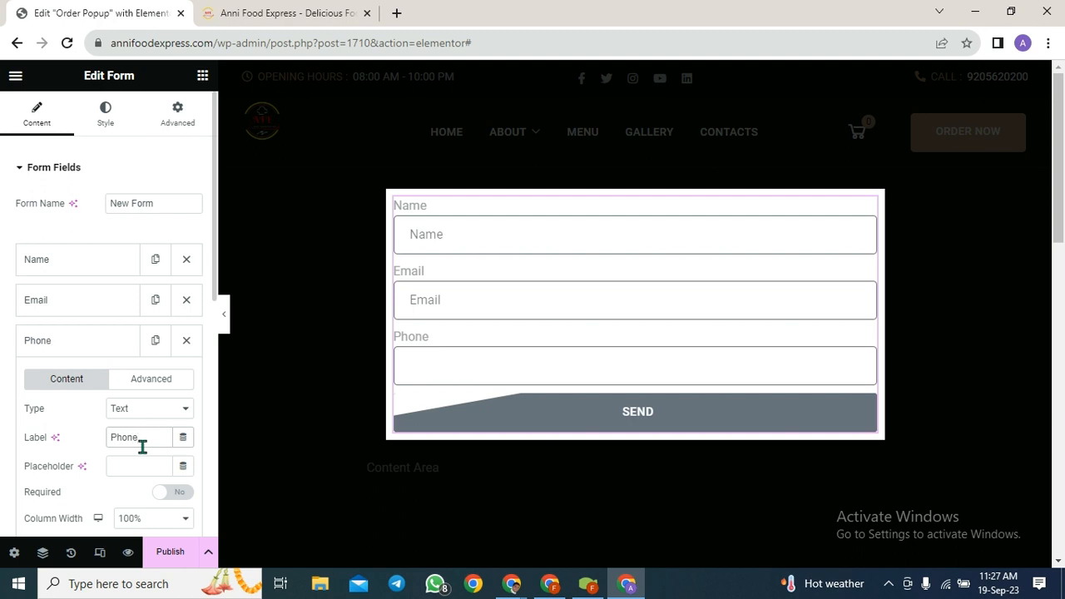
{"action": "scroll", "coordinate": [142, 447], "scroll_direction": "down", "scroll_amount": 1}
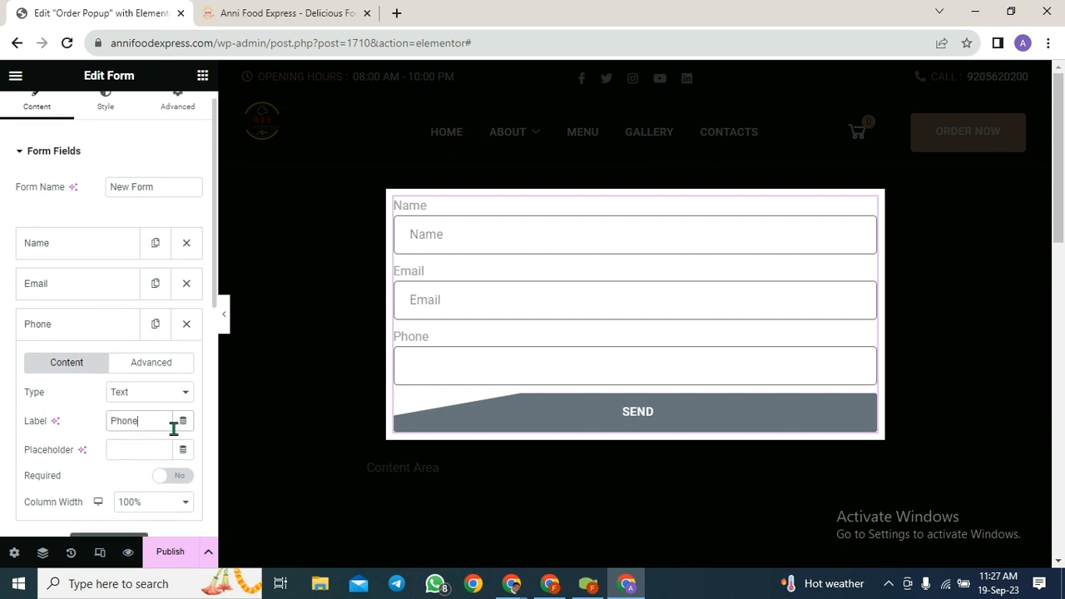
{"action": "left_click", "coordinate": [114, 449]}
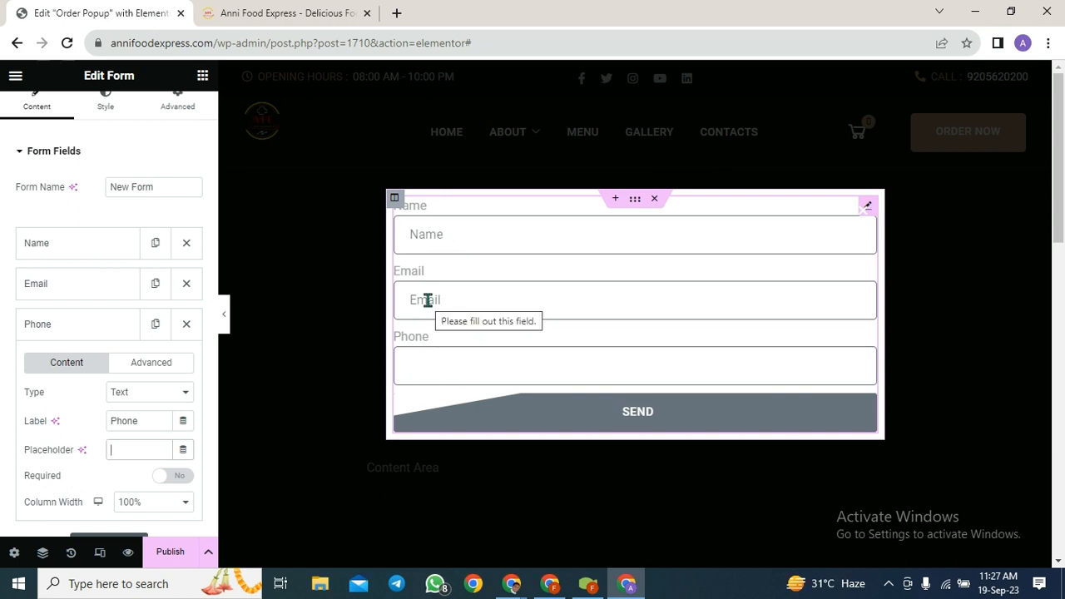
{"action": "type", "text": "Phone"}
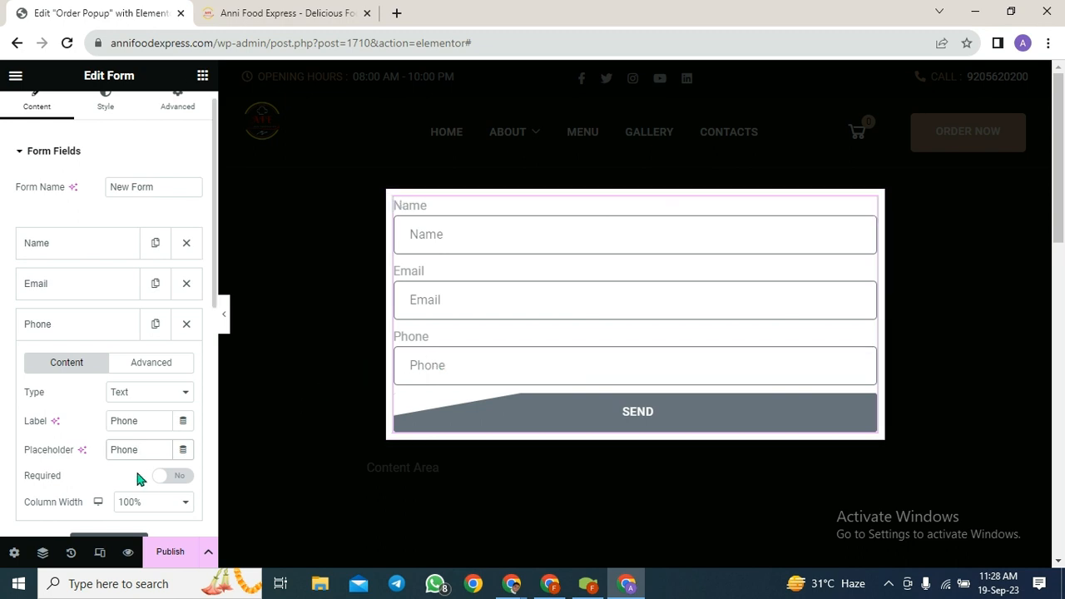
- Make the Phone field required and set its type to Tel
{"action": "scroll", "coordinate": [138, 479], "scroll_direction": "down", "scroll_amount": 1}
{"action": "left_click", "coordinate": [158, 442]}
{"action": "scroll", "coordinate": [87, 448], "scroll_direction": "down", "scroll_amount": 1}
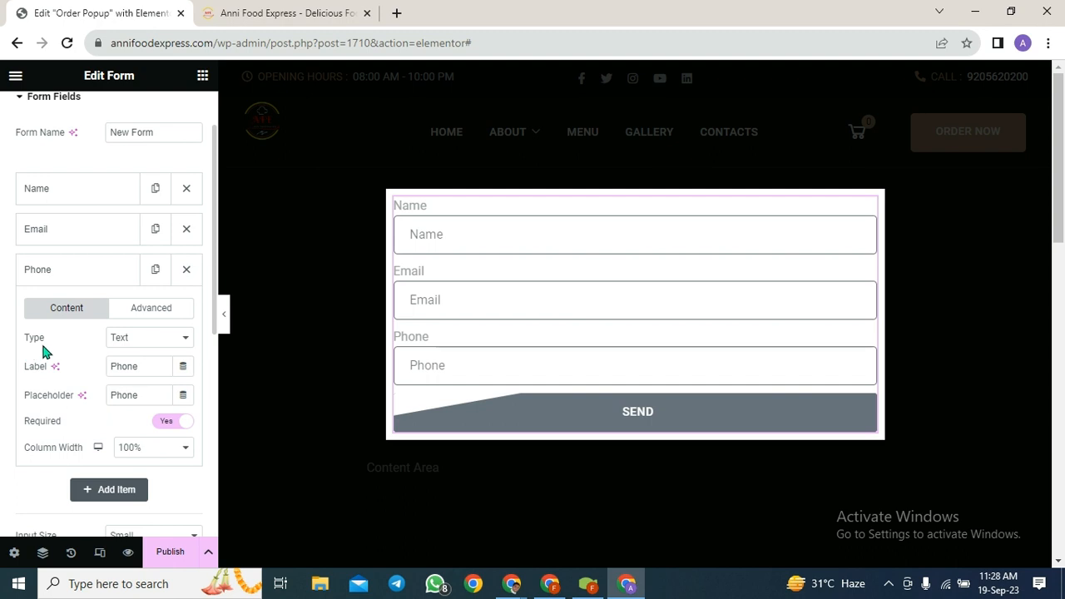
{"action": "left_click", "coordinate": [186, 340]}
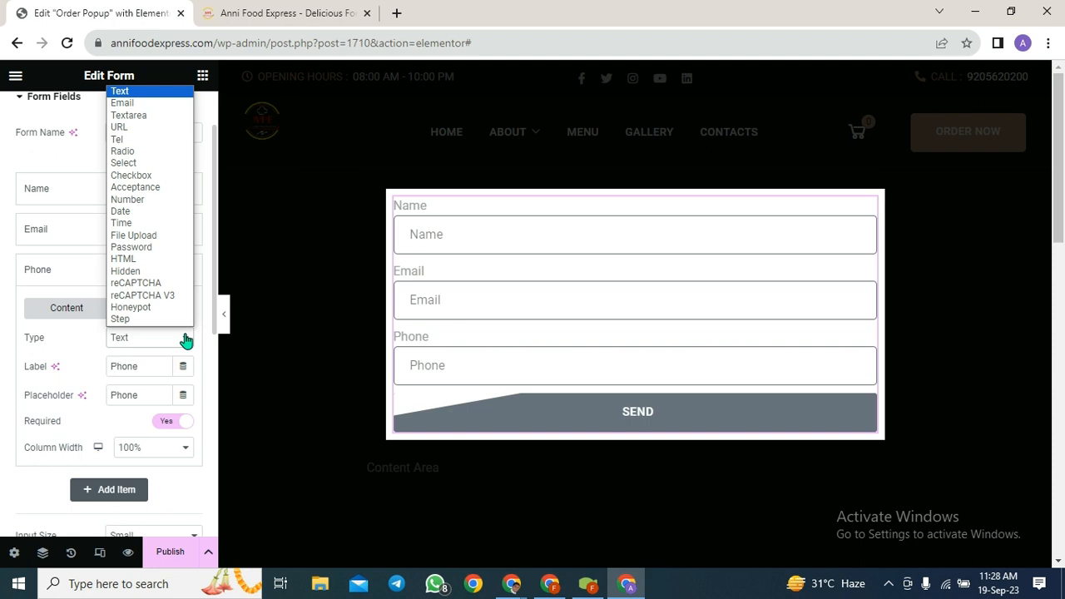
{"action": "left_click", "coordinate": [118, 139]}
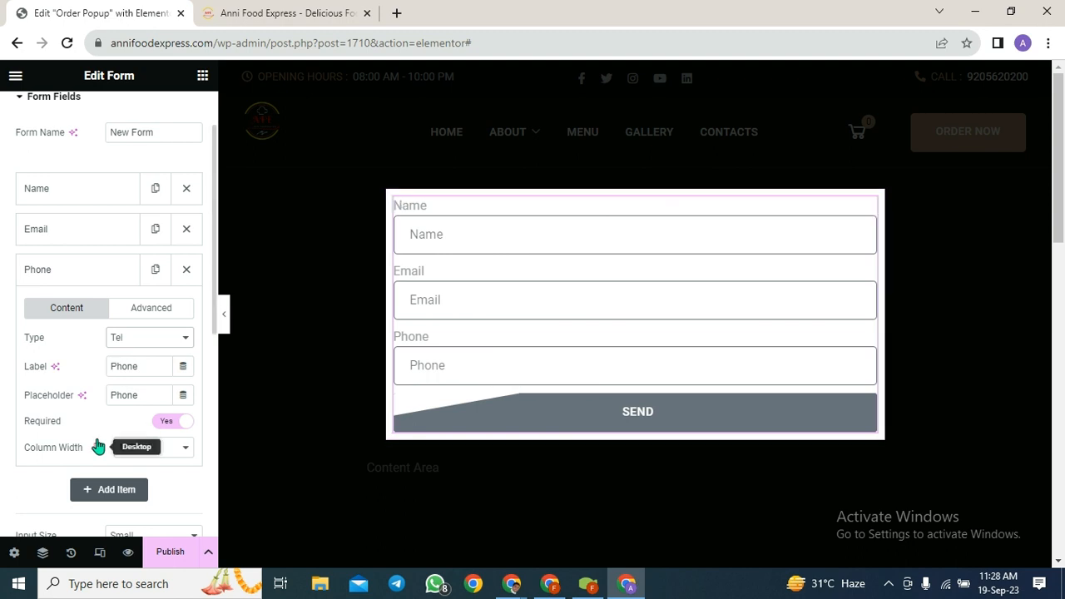
{"action": "scroll", "coordinate": [97, 441], "scroll_direction": "down", "scroll_amount": 2}
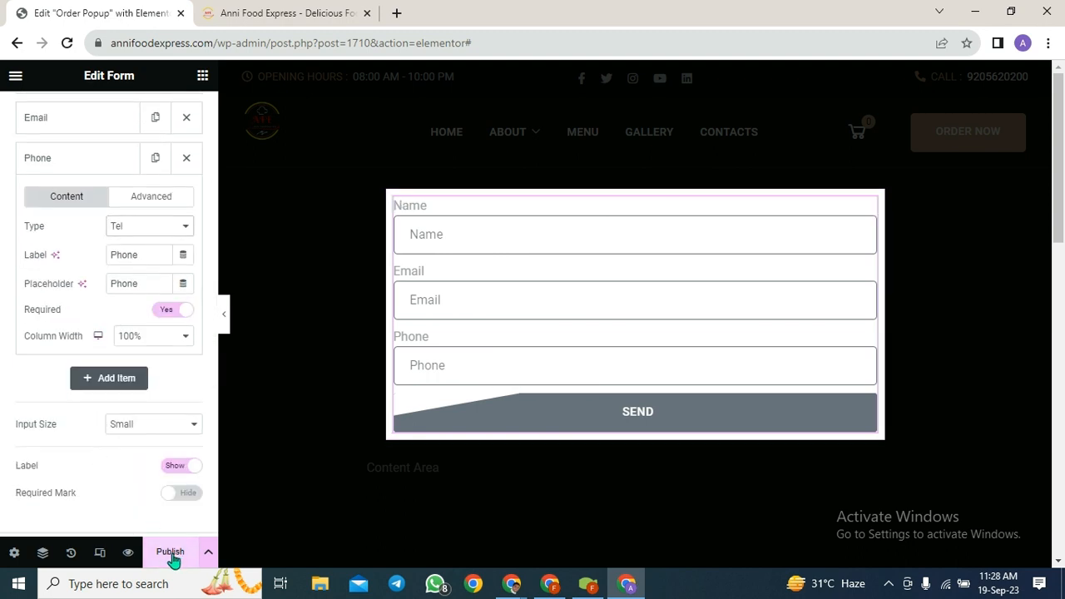
{"action": "left_click", "coordinate": [85, 387]}
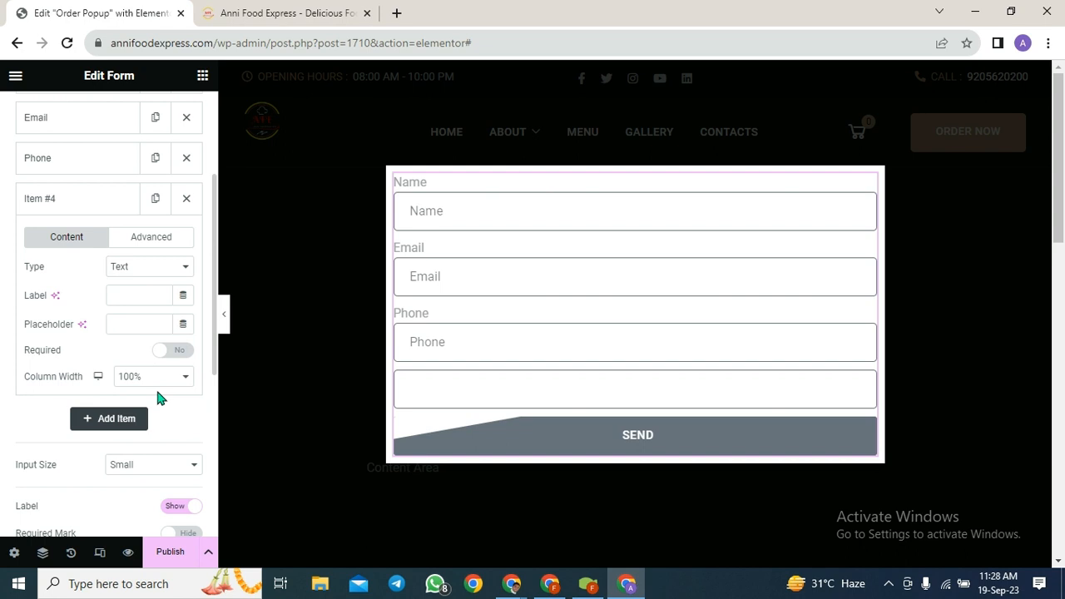
{"action": "left_click", "coordinate": [121, 295]}
{"action": "type", "text": "Address"}
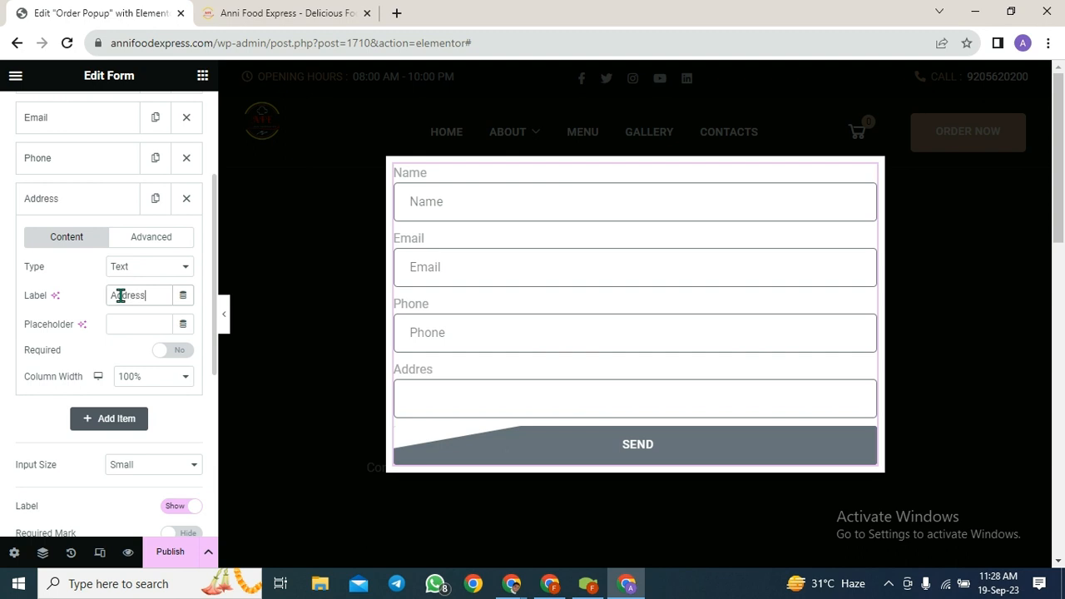
{"action": "left_click", "coordinate": [126, 324]}
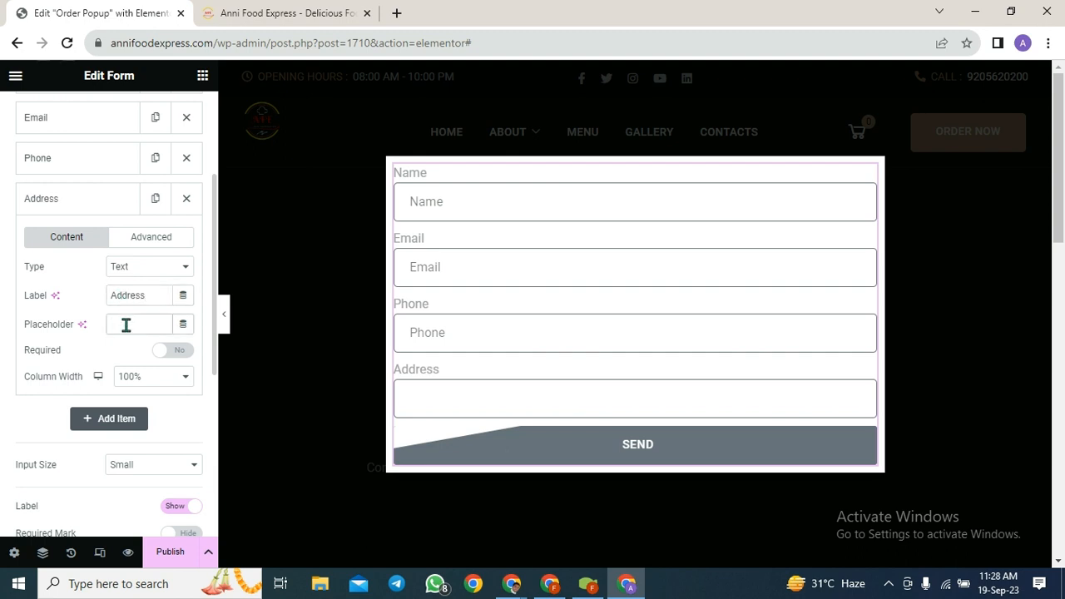
{"action": "type", "text": "S"}
{"action": "key", "text": "BackSpace"}
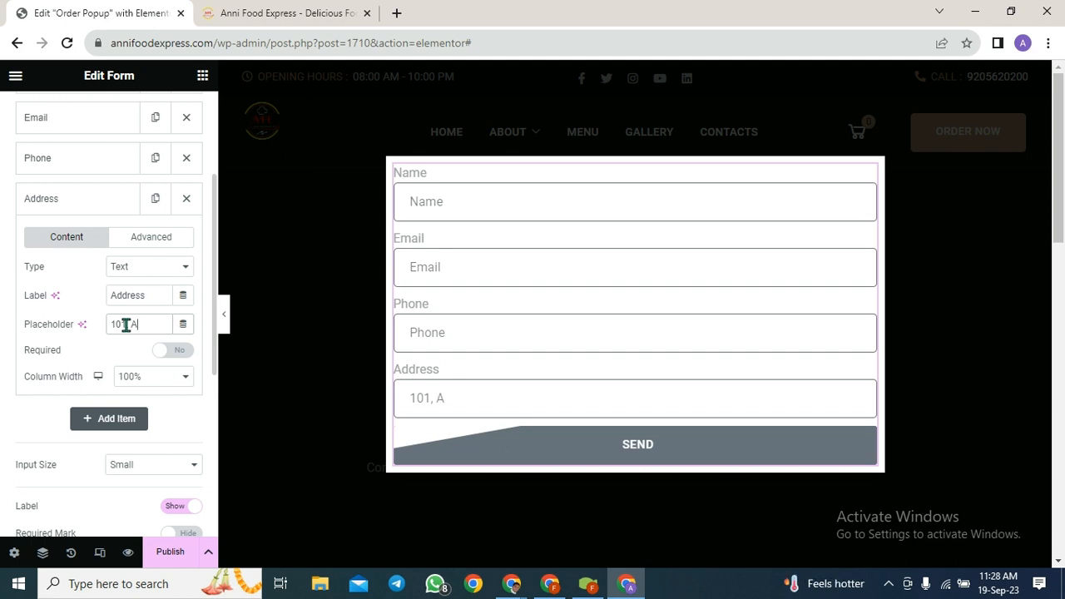
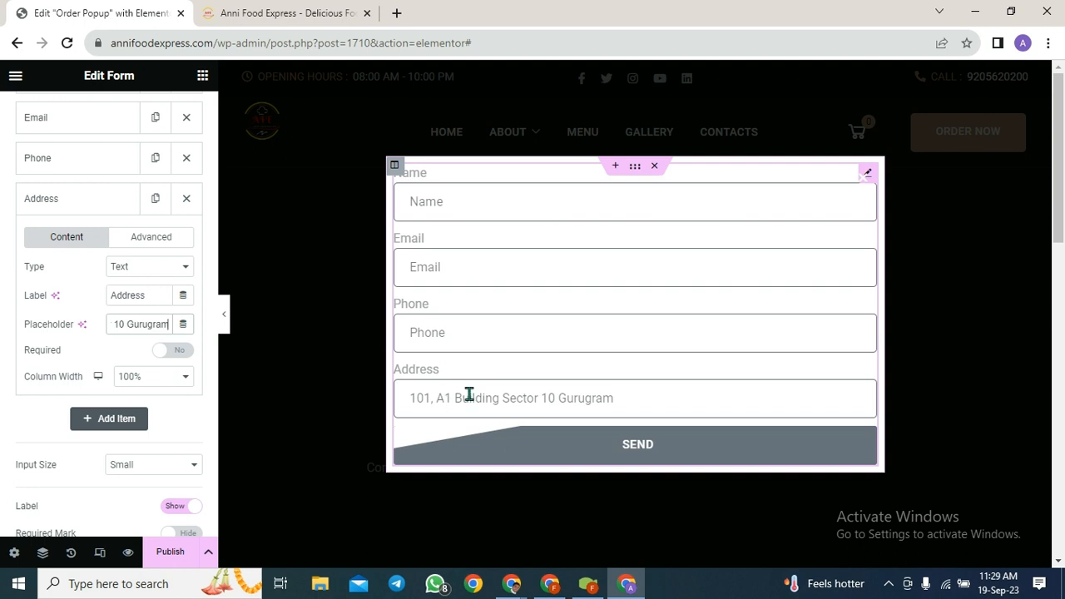
- Make the Address field required and keep its type as Text
{"action": "scroll", "coordinate": [199, 402], "scroll_direction": "down", "scroll_amount": 1}
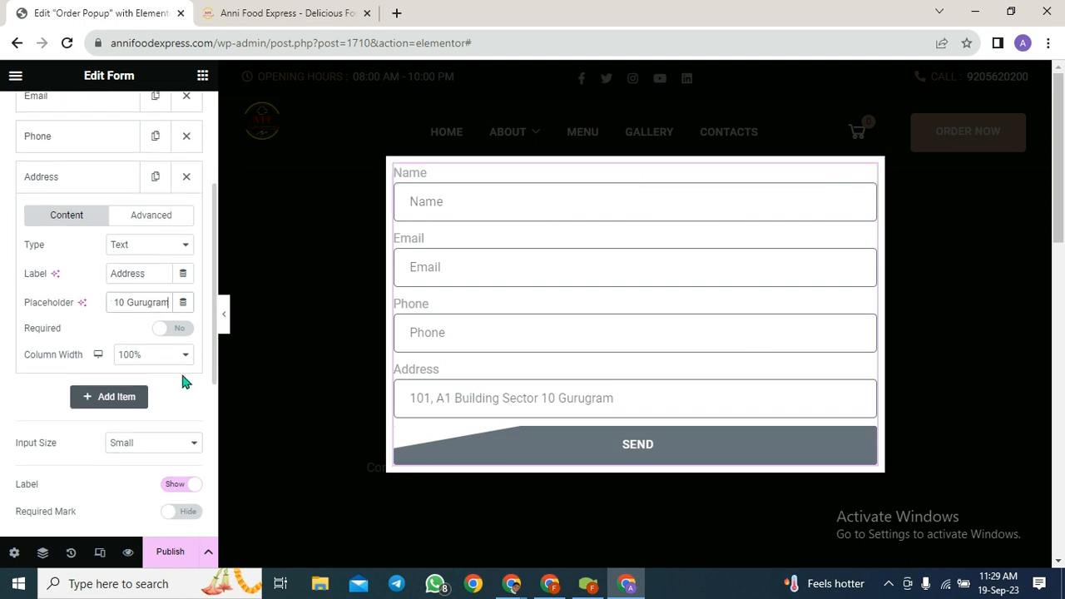
{"action": "left_click", "coordinate": [161, 331]}
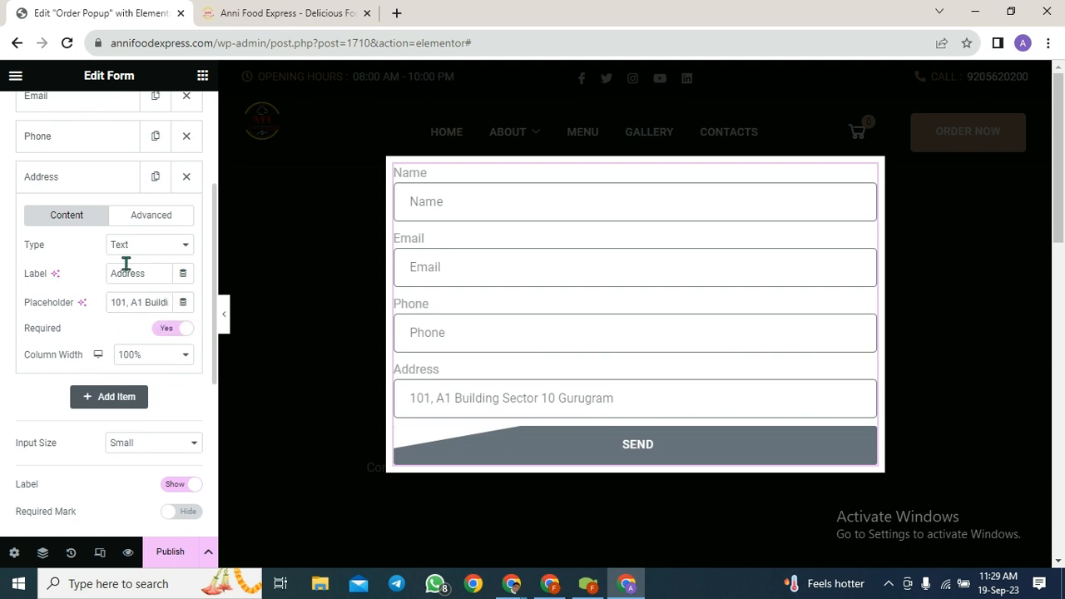
{"action": "left_click", "coordinate": [178, 249]}
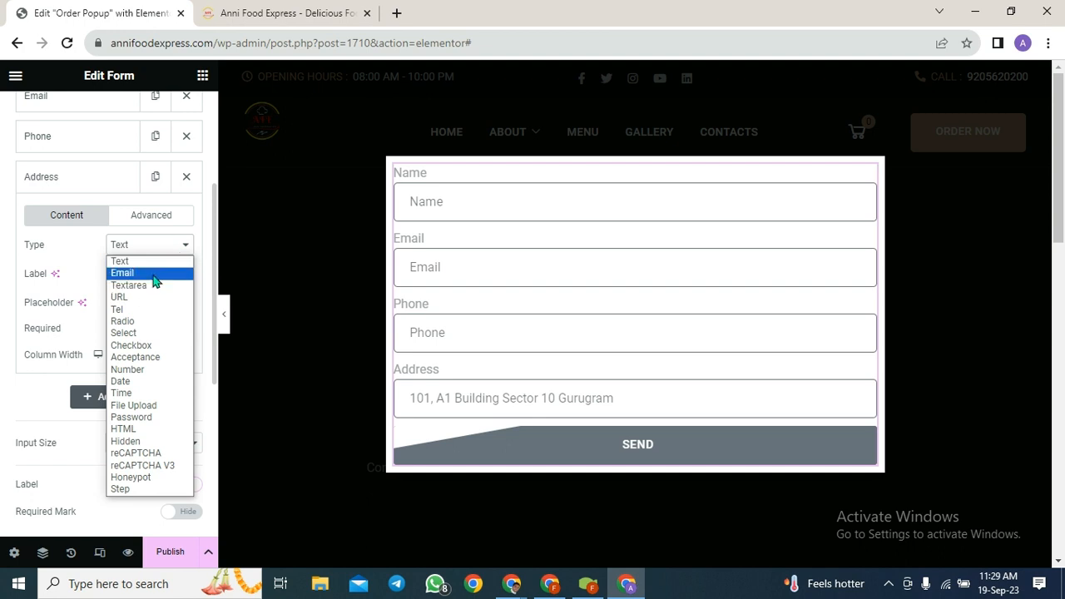
{"action": "left_click", "coordinate": [150, 265]}
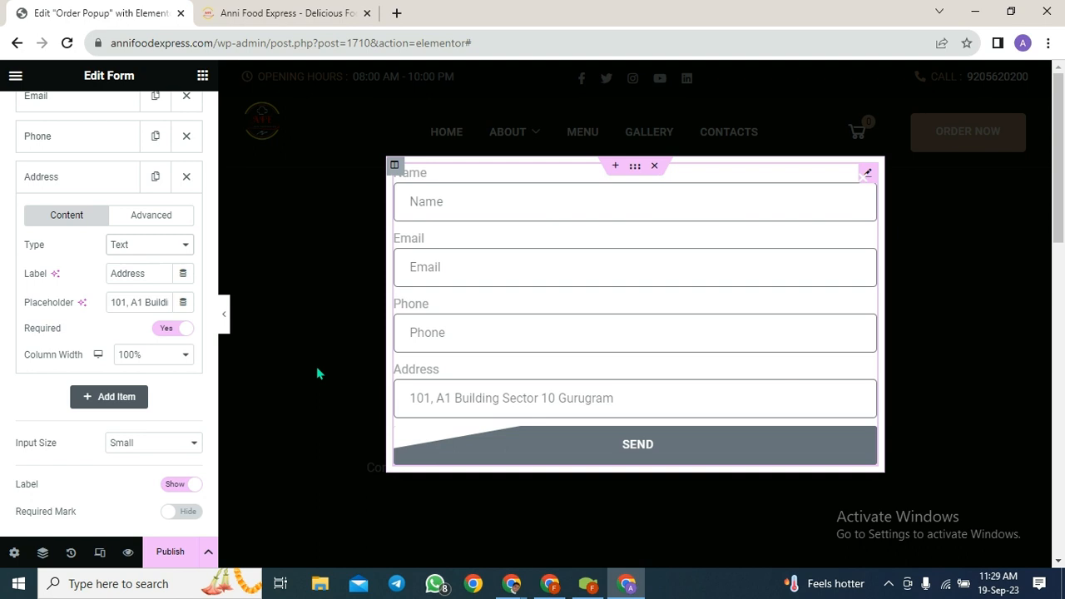
- Add a fifth form field labelled 'Food Thali' below Address
{"action": "left_click", "coordinate": [109, 397]}
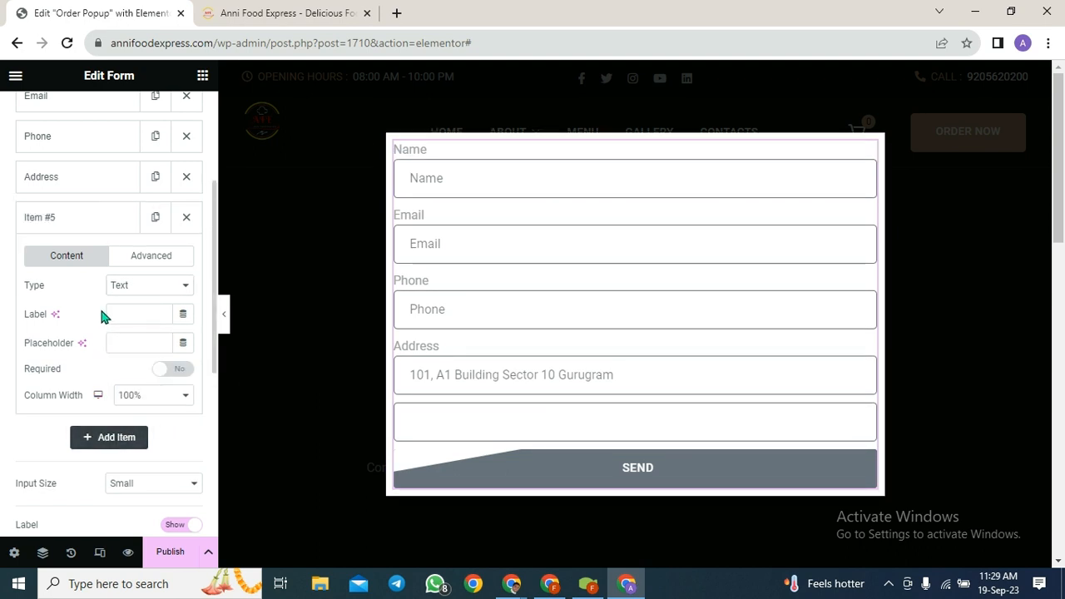
{"action": "left_click", "coordinate": [137, 320]}
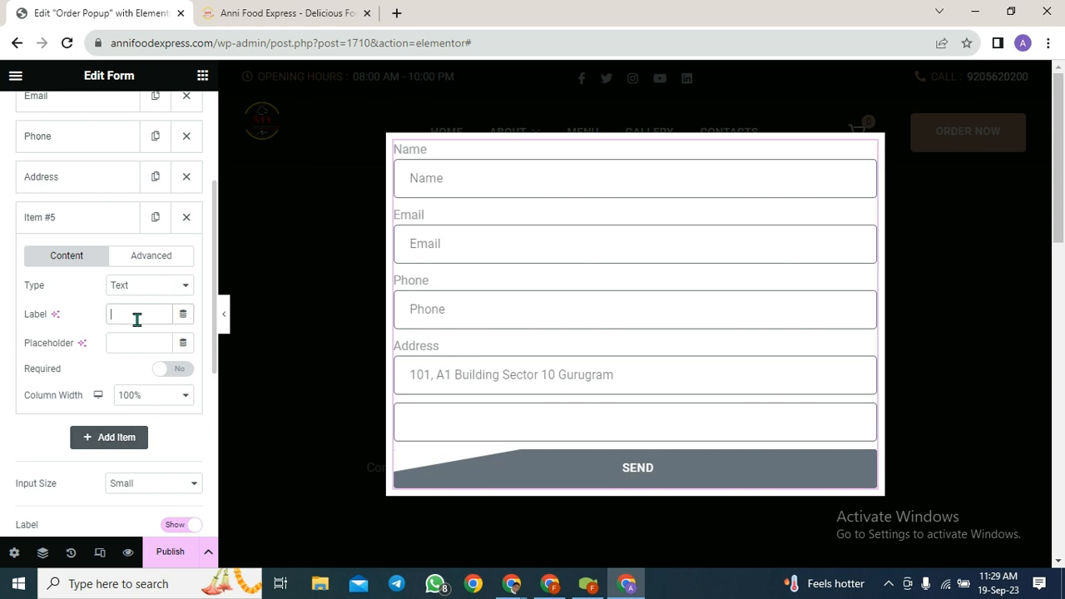
{"action": "type", "text": "T"}
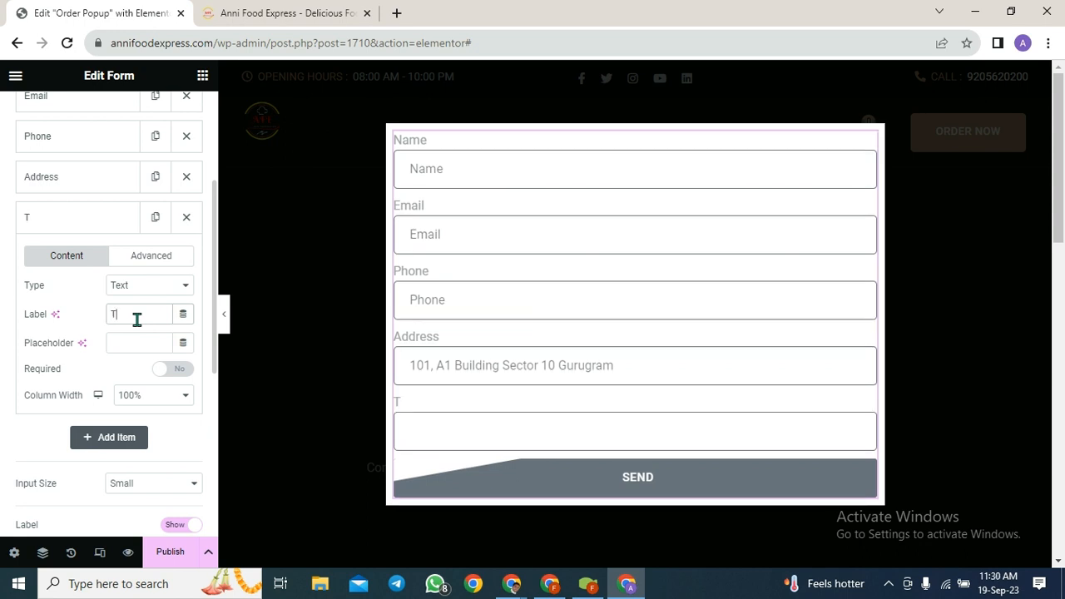
{"action": "type", "text": "ha"}
{"action": "key", "text": "BackSpace"}
{"action": "key", "text": "BackSpace"}
{"action": "key", "text": "BackSpace"}
{"action": "type", "text": "Food Thali"}
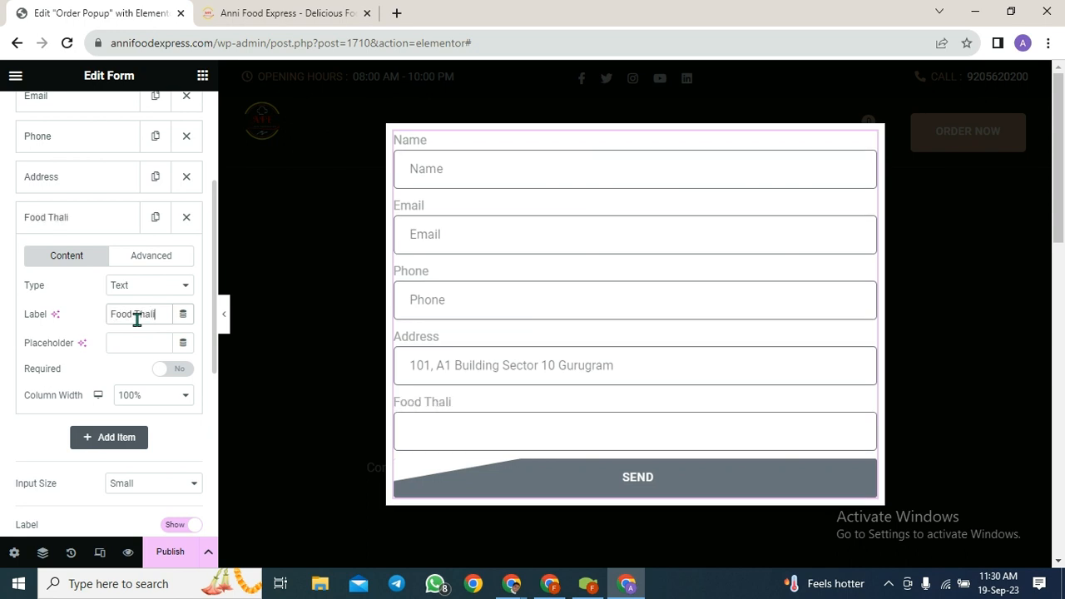
{"action": "left_click", "coordinate": [185, 291]}
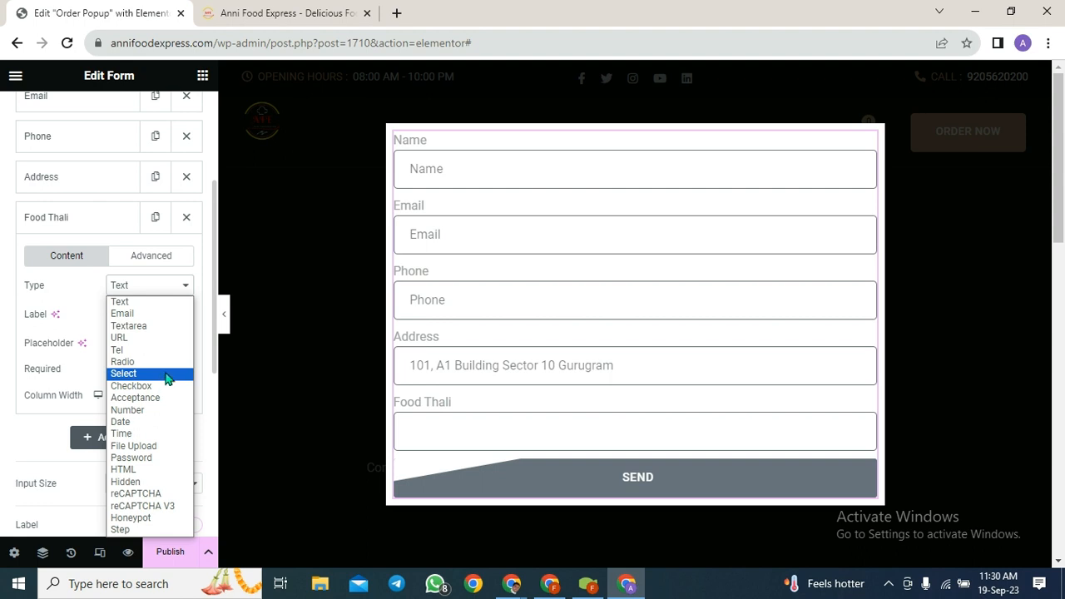
- Make Food Thali a required Select with options Special Thali, Regular Thali and Raseli Thali
{"action": "left_click", "coordinate": [167, 375]}
{"action": "left_click", "coordinate": [46, 394]}
{"action": "type", "text": "Specu"}
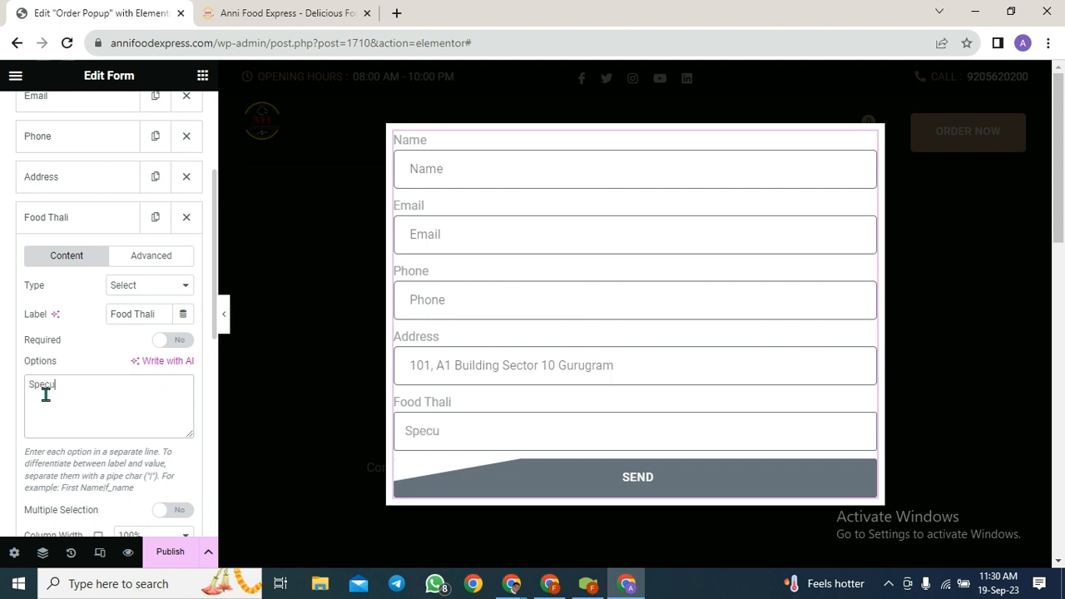
{"action": "key", "text": "BackSpace"}
{"action": "type", "text": "ial Thali"}
{"action": "key", "text": "Return"}
{"action": "type", "text": "Regula"}
{"action": "type", "text": "t"}
{"action": "type", "text": " Thali"}
{"action": "left_click", "coordinate": [161, 341]}
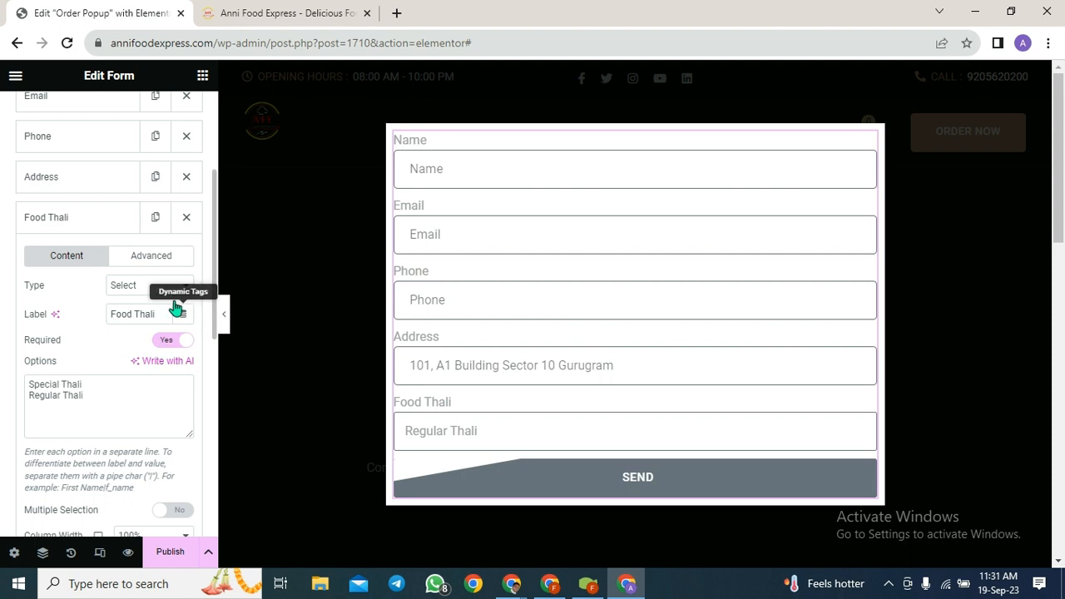
{"action": "left_click", "coordinate": [99, 403]}
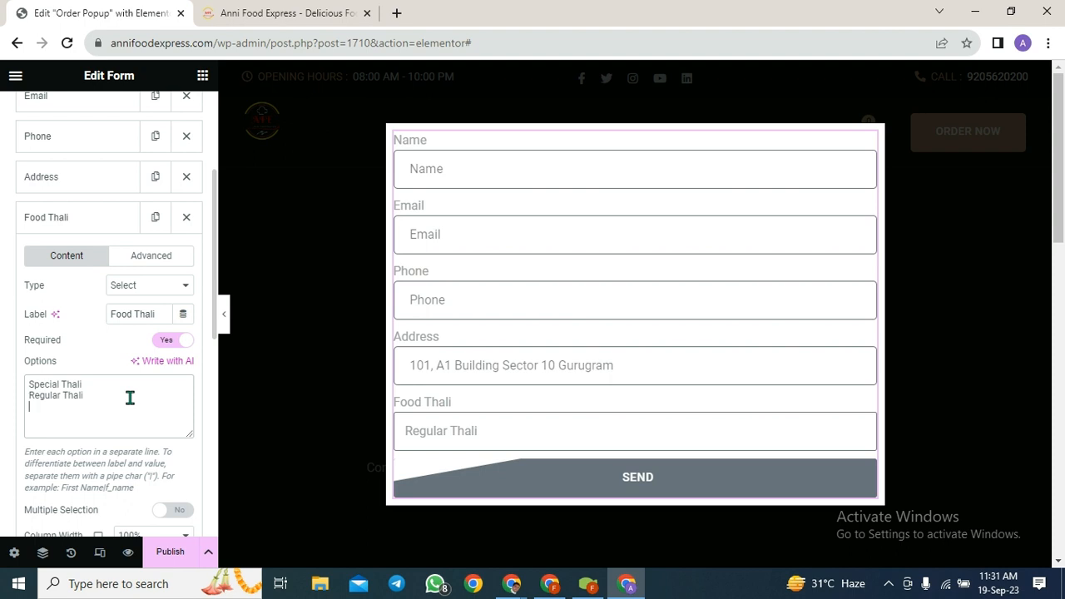
{"action": "type", "text": "Raseli"}
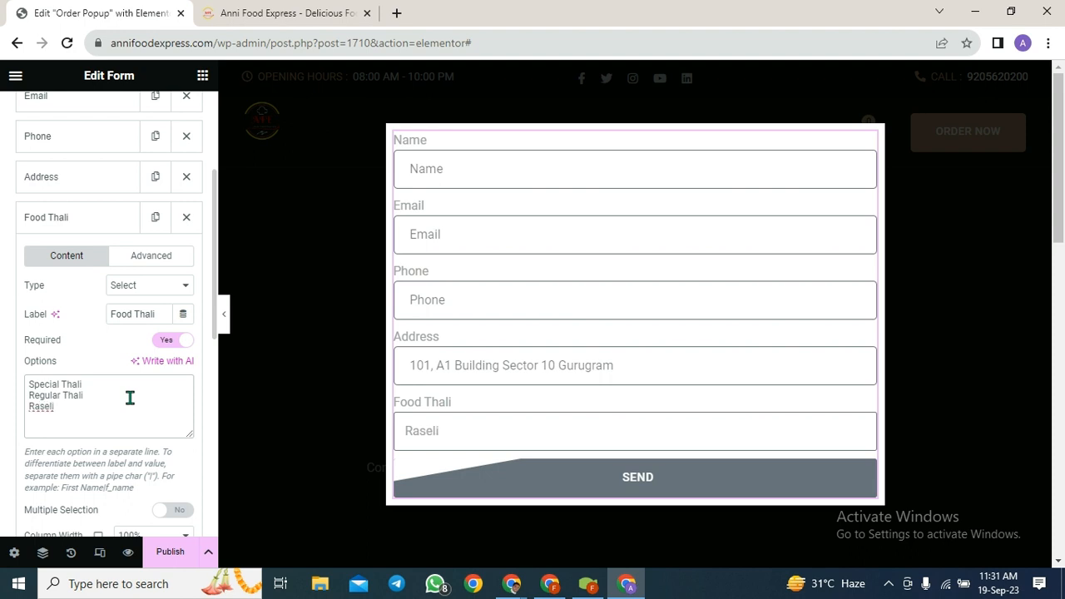
{"action": "type", "text": " Thali"}
- Enable Multiple Selection on Food Thali and set its Rows to 3
{"action": "scroll", "coordinate": [155, 465], "scroll_direction": "down", "scroll_amount": 1}
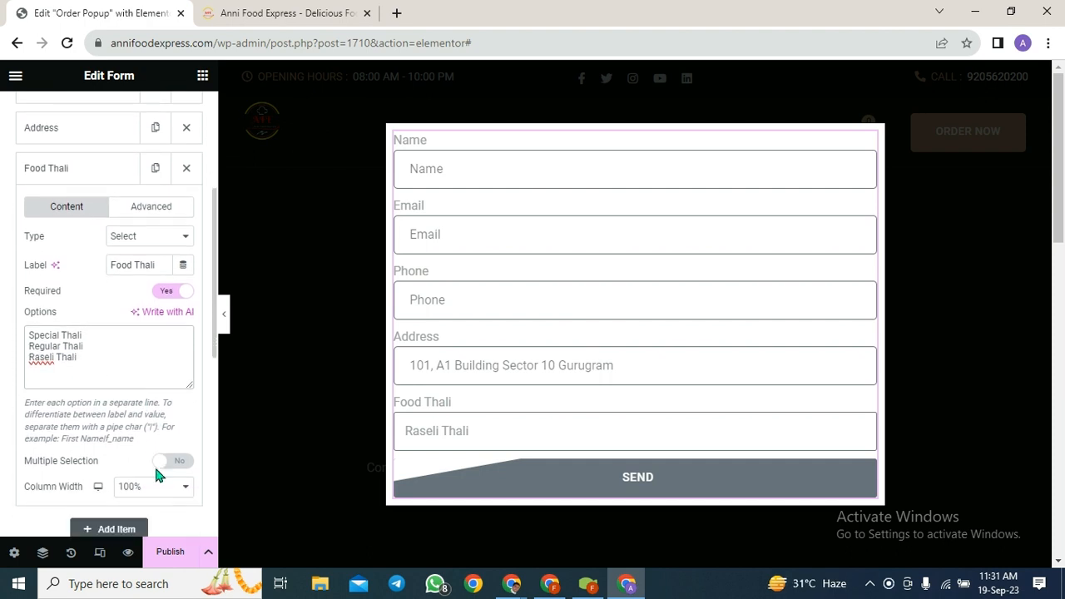
{"action": "left_click", "coordinate": [159, 462]}
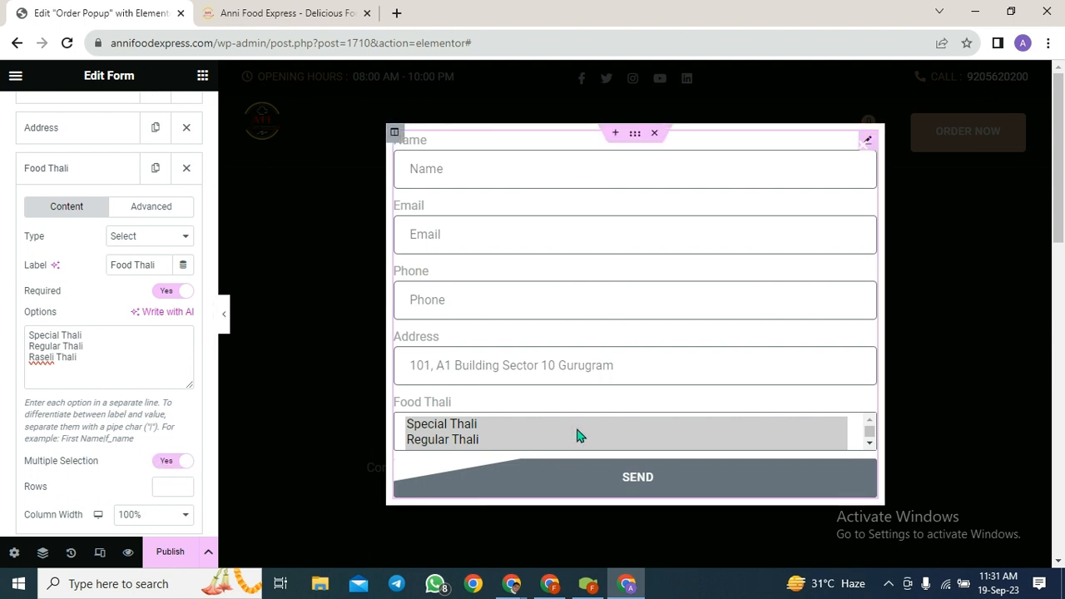
{"action": "scroll", "coordinate": [575, 435], "scroll_direction": "down", "scroll_amount": 1}
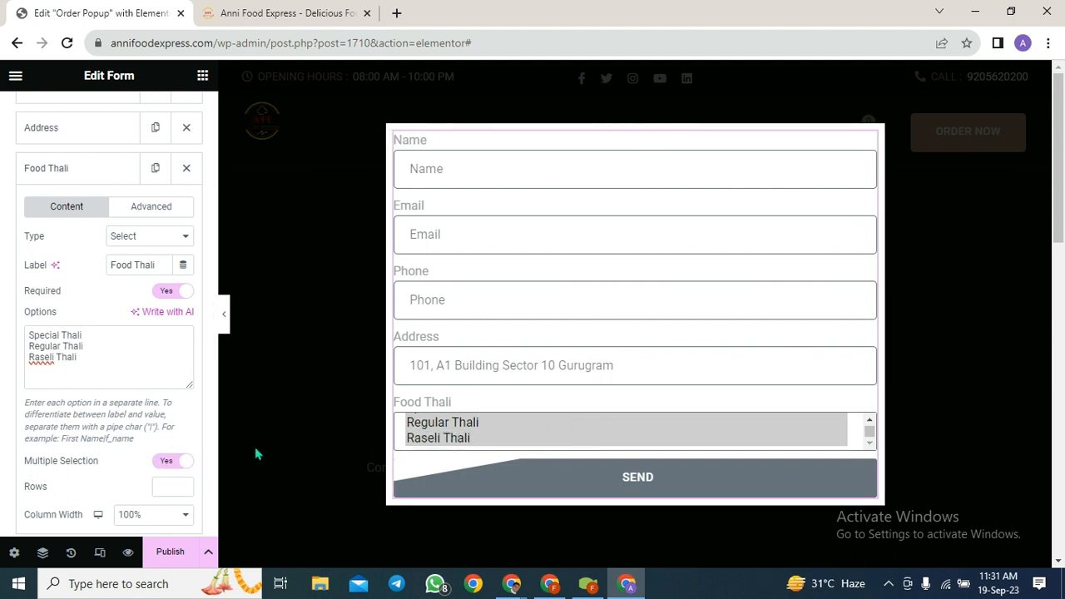
{"action": "scroll", "coordinate": [99, 458], "scroll_direction": "down", "scroll_amount": 1}
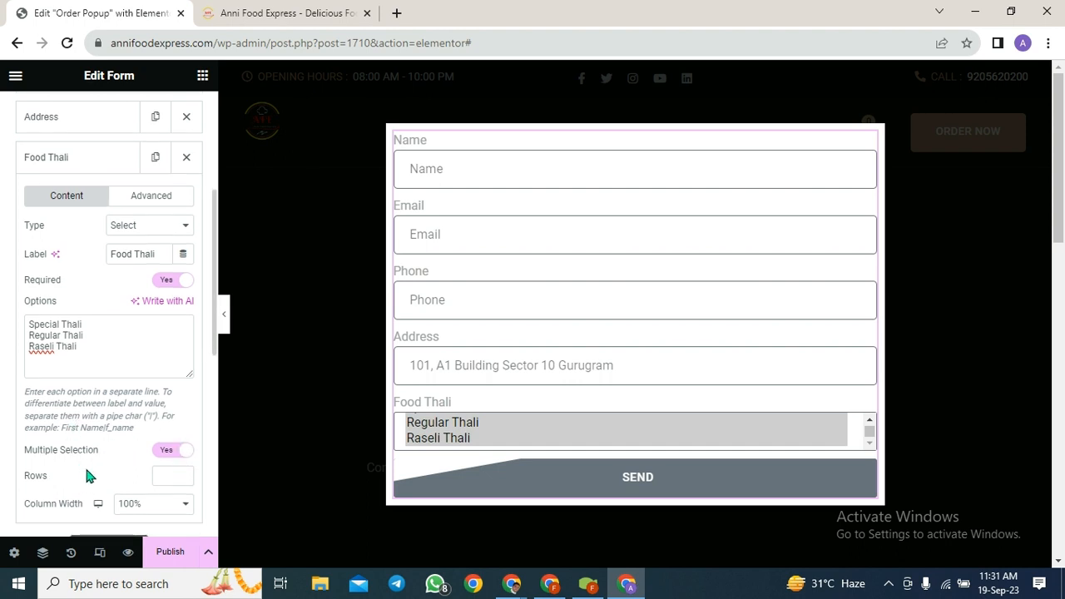
{"action": "left_click", "coordinate": [164, 477]}
{"action": "type", "text": "2"}
{"action": "key", "text": "BackSpace"}
{"action": "type", "text": "1"}
{"action": "key", "text": "BackSpace"}
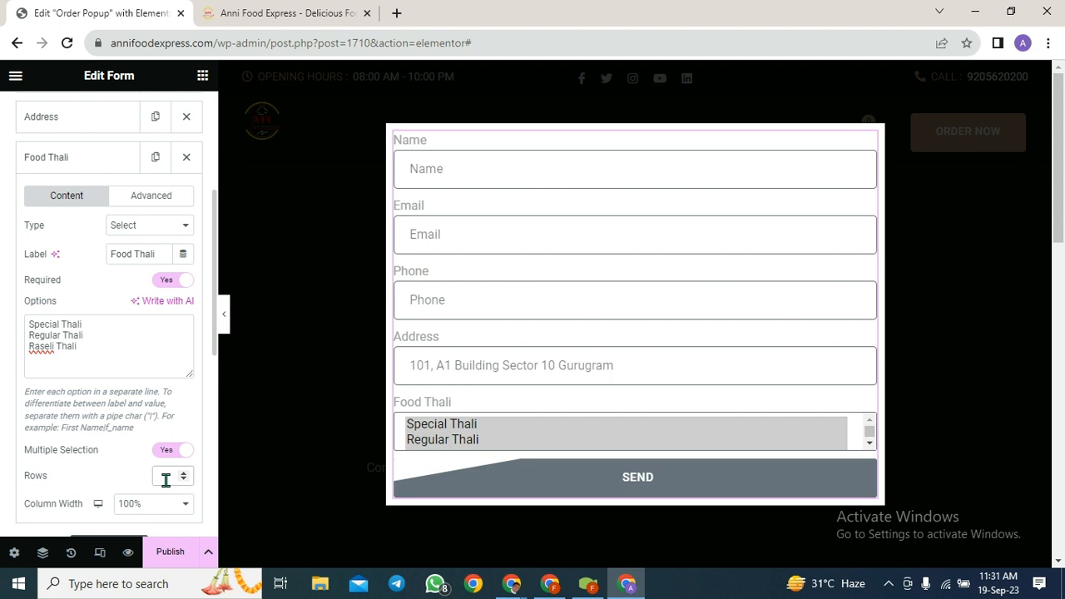
{"action": "type", "text": "3"}
{"action": "scroll", "coordinate": [127, 471], "scroll_direction": "down", "scroll_amount": 1}
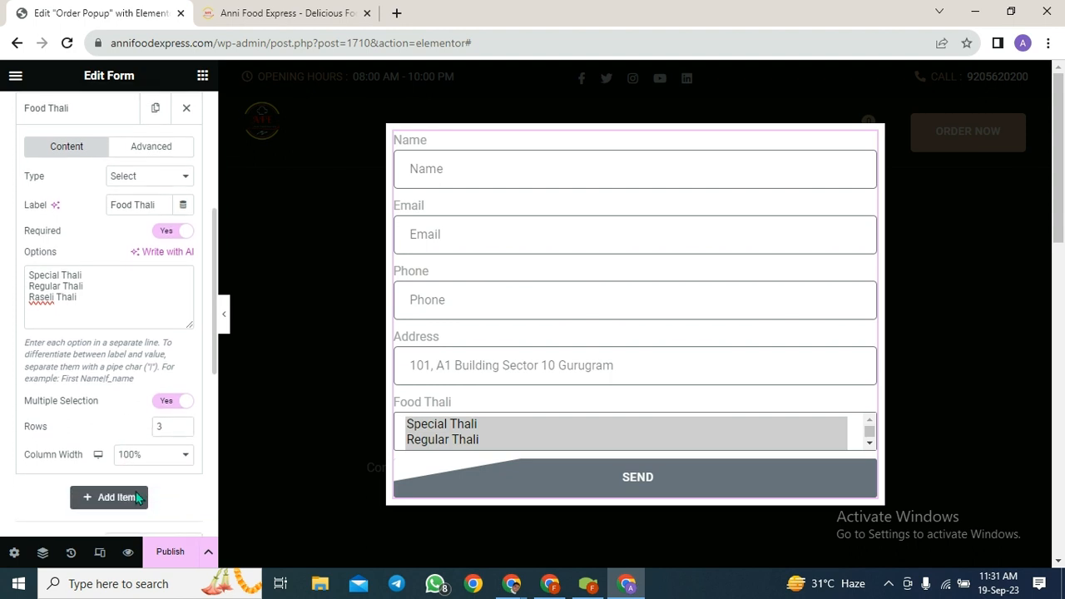
{"action": "scroll", "coordinate": [130, 451], "scroll_direction": "up", "scroll_amount": 3}
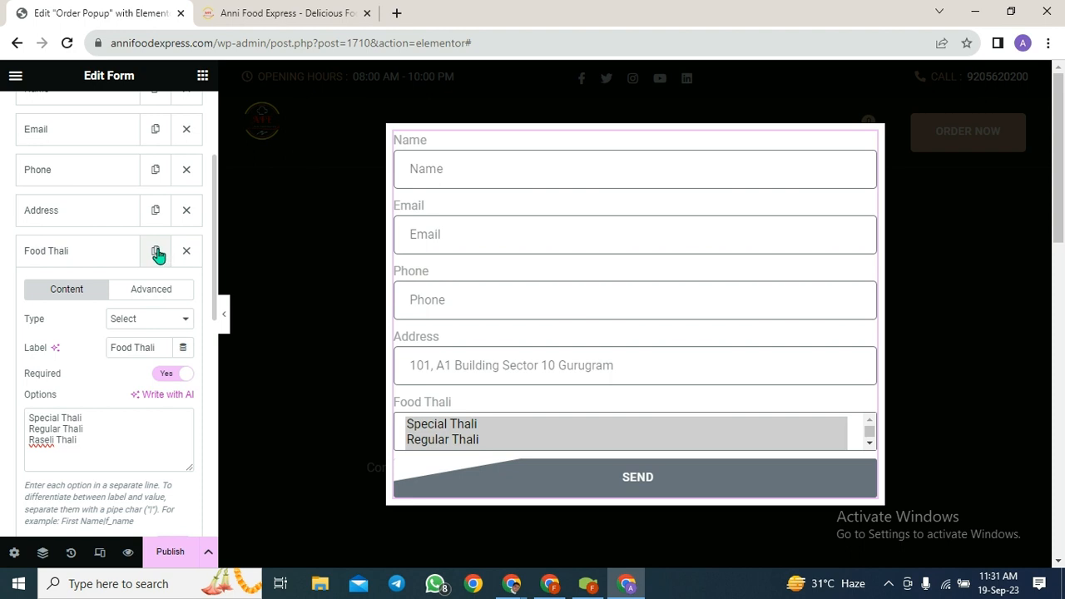
- Duplicate the Food Thali field and relabel the copy 'Fast Food'
{"action": "scroll", "coordinate": [103, 532], "scroll_direction": "down", "scroll_amount": 3}
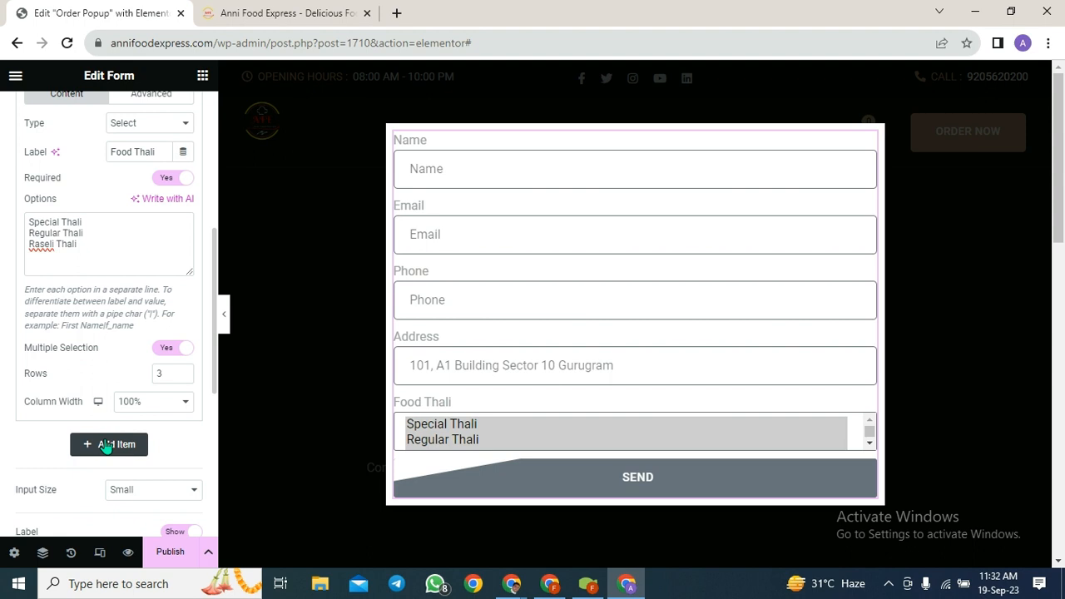
{"action": "scroll", "coordinate": [106, 446], "scroll_direction": "up", "scroll_amount": 2}
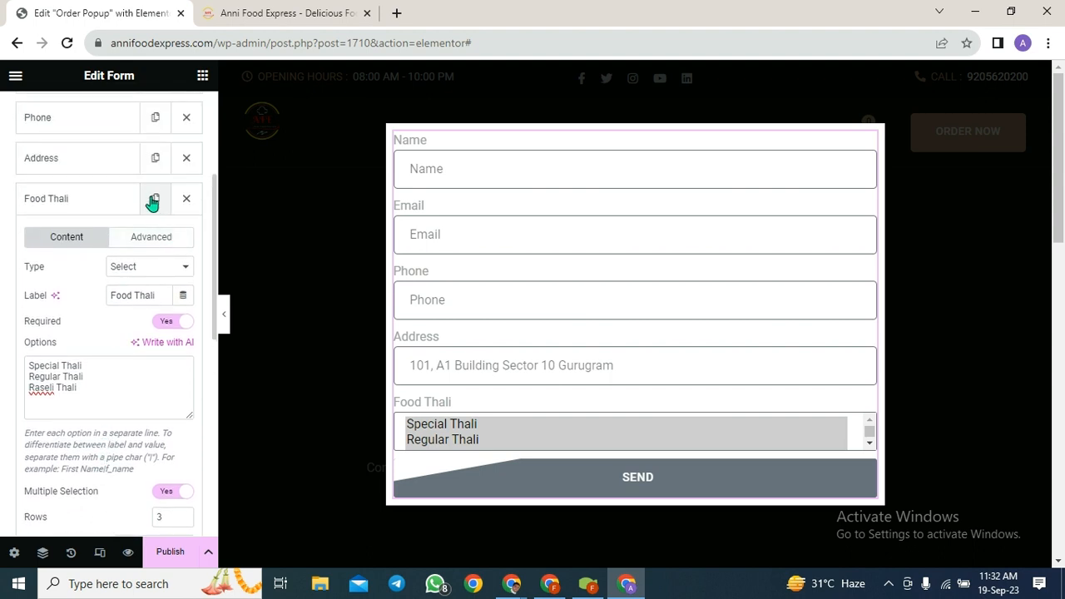
{"action": "left_click", "coordinate": [154, 203]}
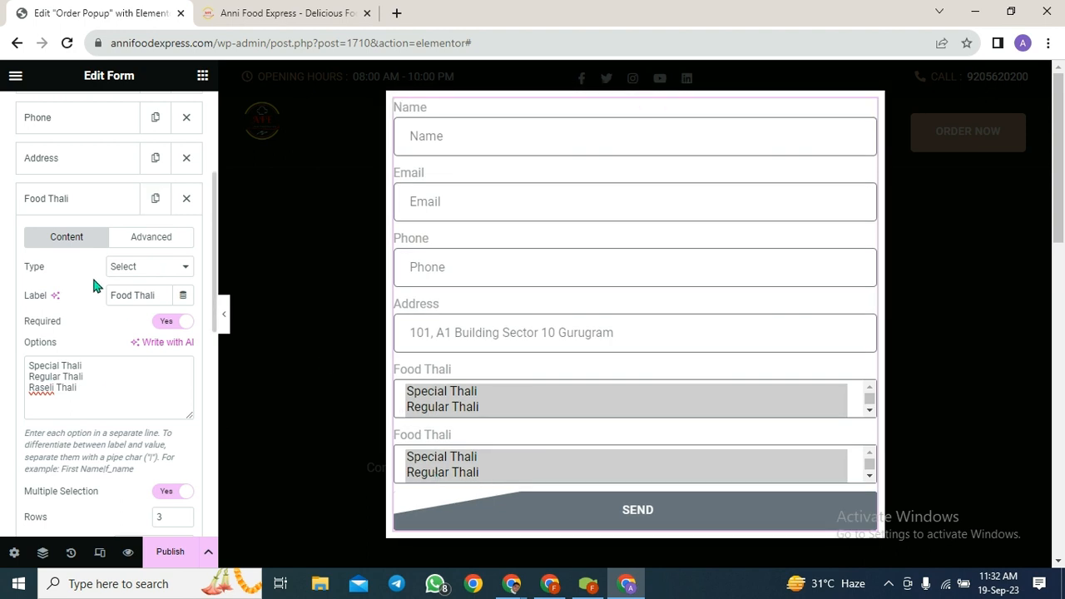
{"action": "scroll", "coordinate": [98, 379], "scroll_direction": "down", "scroll_amount": 2}
{"action": "scroll", "coordinate": [73, 375], "scroll_direction": "up", "scroll_amount": 1}
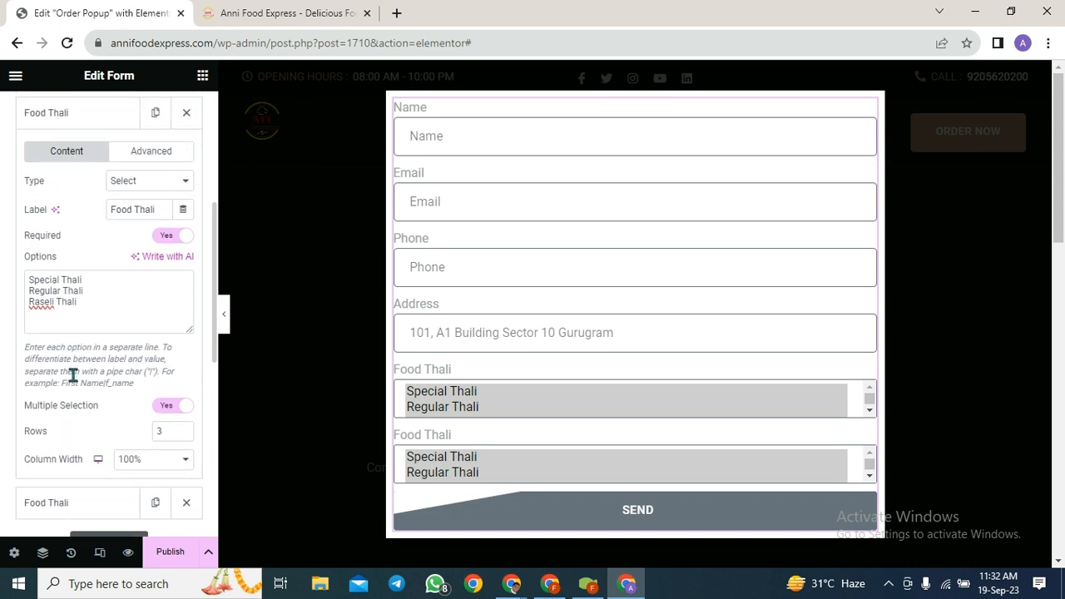
{"action": "scroll", "coordinate": [55, 477], "scroll_direction": "down", "scroll_amount": 1}
{"action": "left_click", "coordinate": [60, 471]}
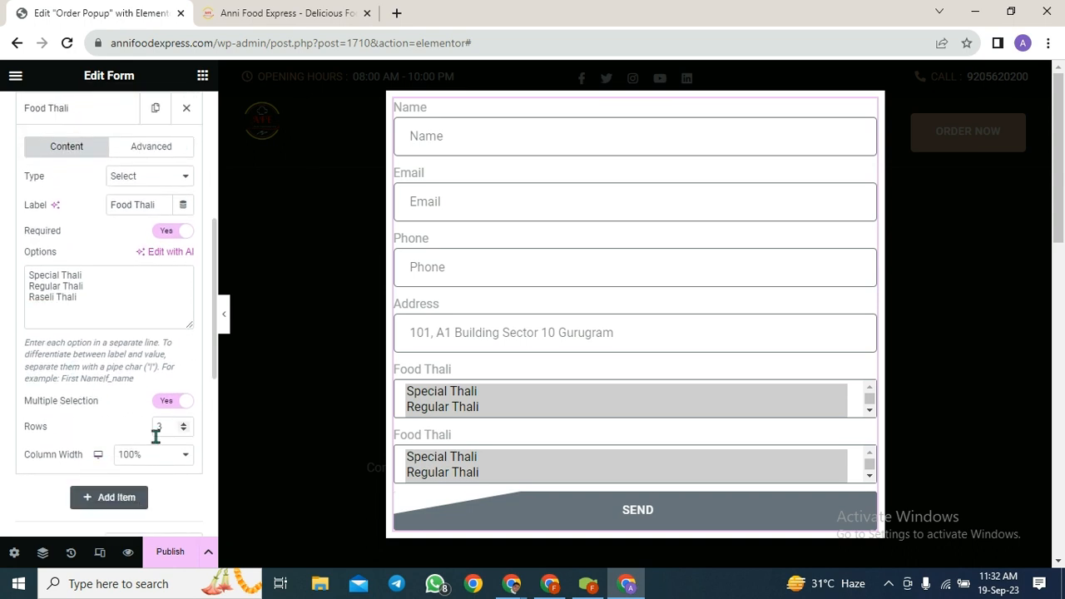
{"action": "scroll", "coordinate": [133, 358], "scroll_direction": "down", "scroll_amount": 1}
{"action": "scroll", "coordinate": [80, 226], "scroll_direction": "up", "scroll_amount": 1}
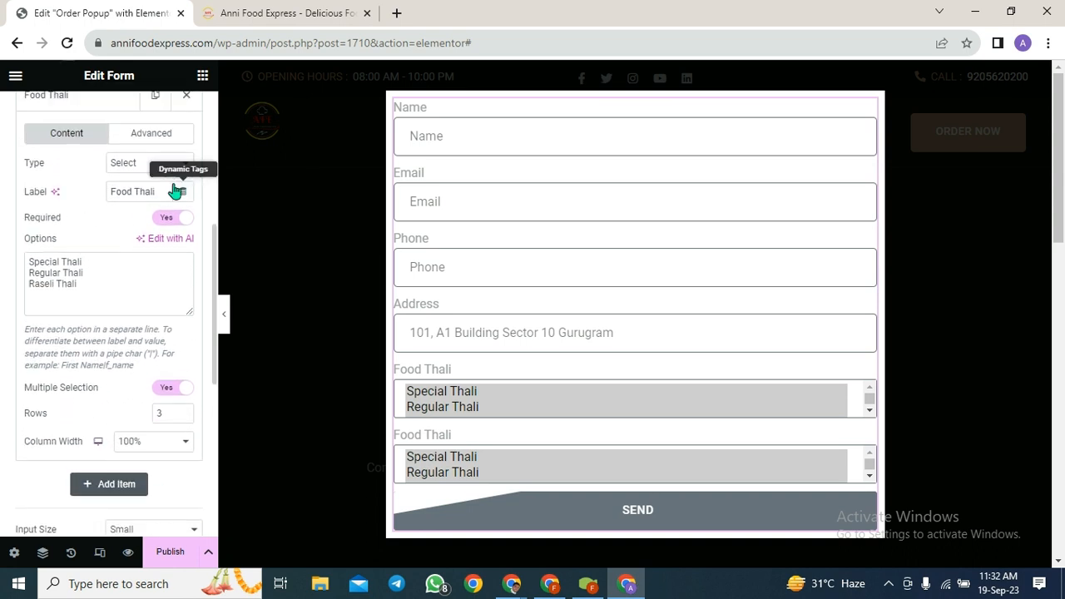
{"action": "scroll", "coordinate": [137, 199], "scroll_direction": "up", "scroll_amount": 1}
{"action": "left_click", "coordinate": [157, 258]}
{"action": "left_click_drag", "start_coordinate": [157, 257], "coordinate": [4, 291]}
{"action": "key", "text": "BackSpace"}
{"action": "type", "text": "Fast Food"}
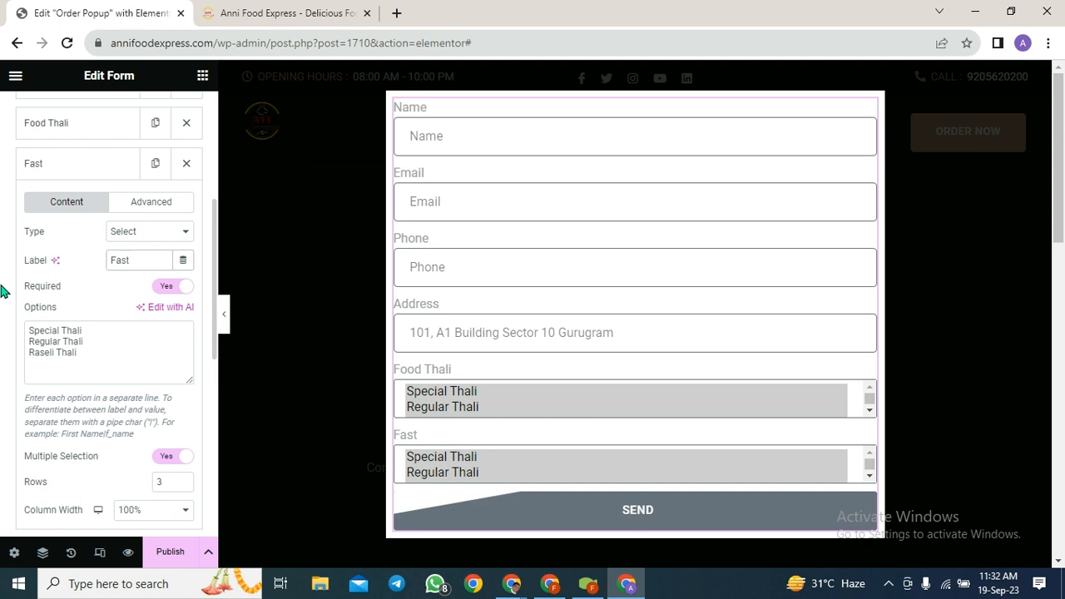
- Replace the Fast Food options with Pizza, Burger and Sandwich
{"action": "left_click_drag", "start_coordinate": [83, 348], "coordinate": [40, 325]}
{"action": "key", "text": "BackSpace"}
{"action": "key", "text": "BackSpace"}
{"action": "key", "text": "BackSpace"}
{"action": "key", "text": "BackSpace"}
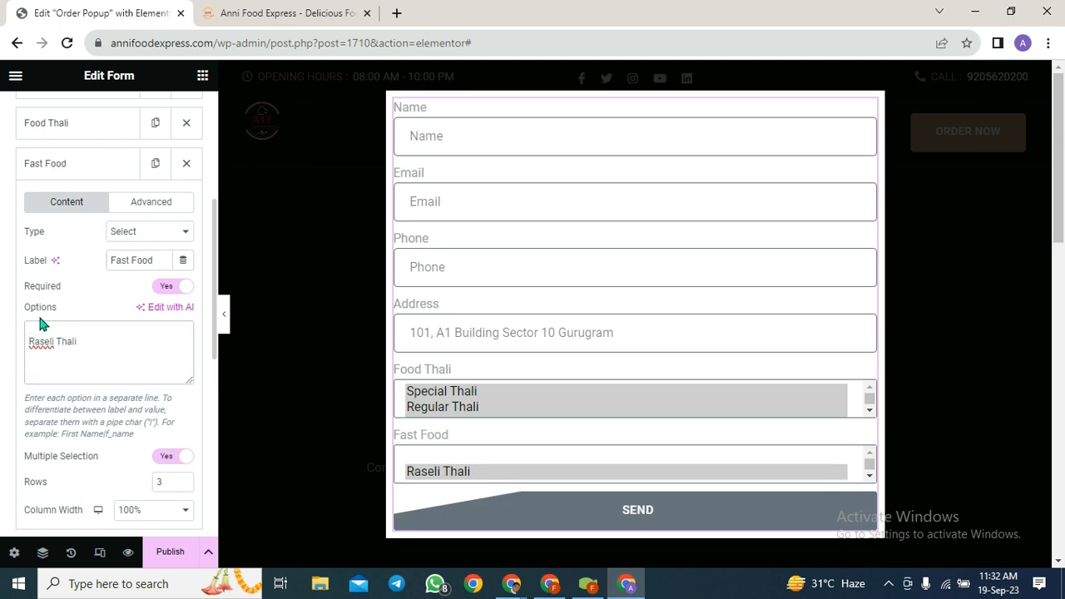
{"action": "key", "text": "Delete"}
{"action": "key", "text": "Delete"}
{"action": "key", "text": "Delete"}
{"action": "key", "text": "Delete"}
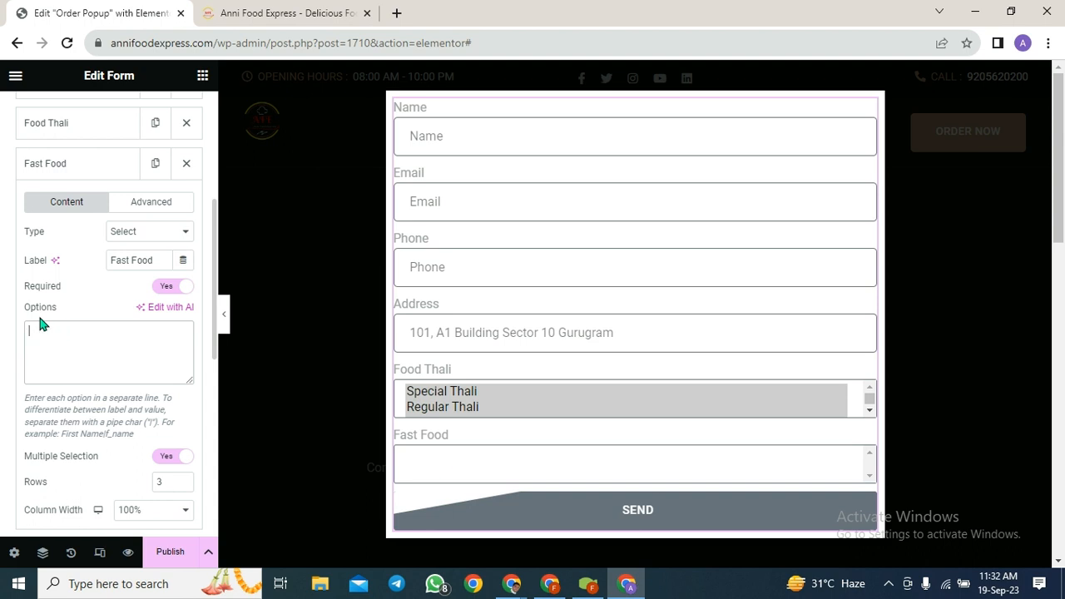
{"action": "type", "text": "Pizza"}
{"action": "key", "text": "Return"}
{"action": "type", "text": "Burger"}
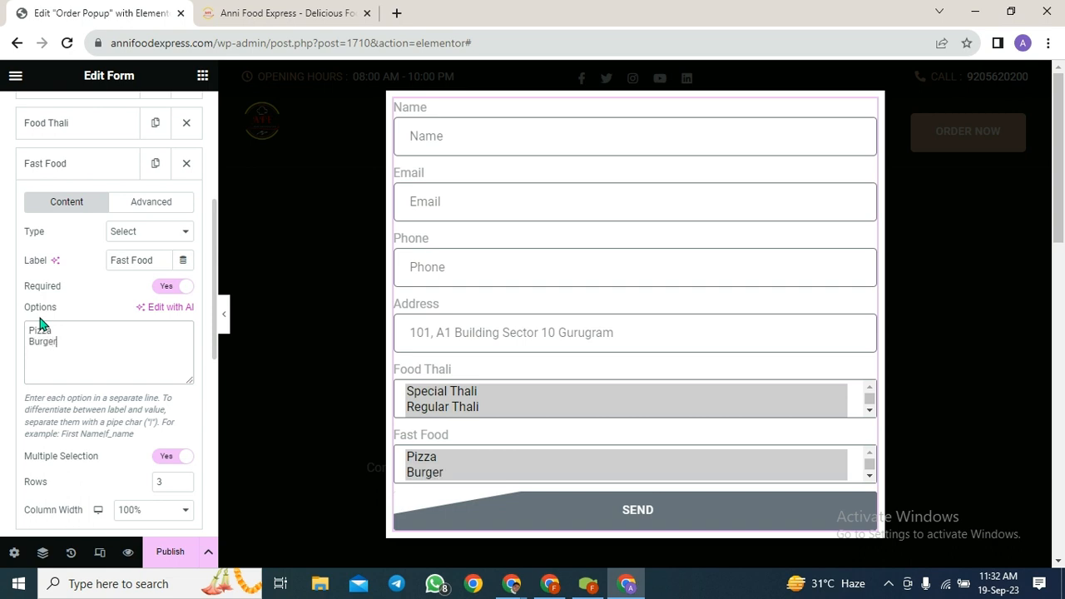
{"action": "key", "text": "Return"}
{"action": "type", "text": "Sand"}
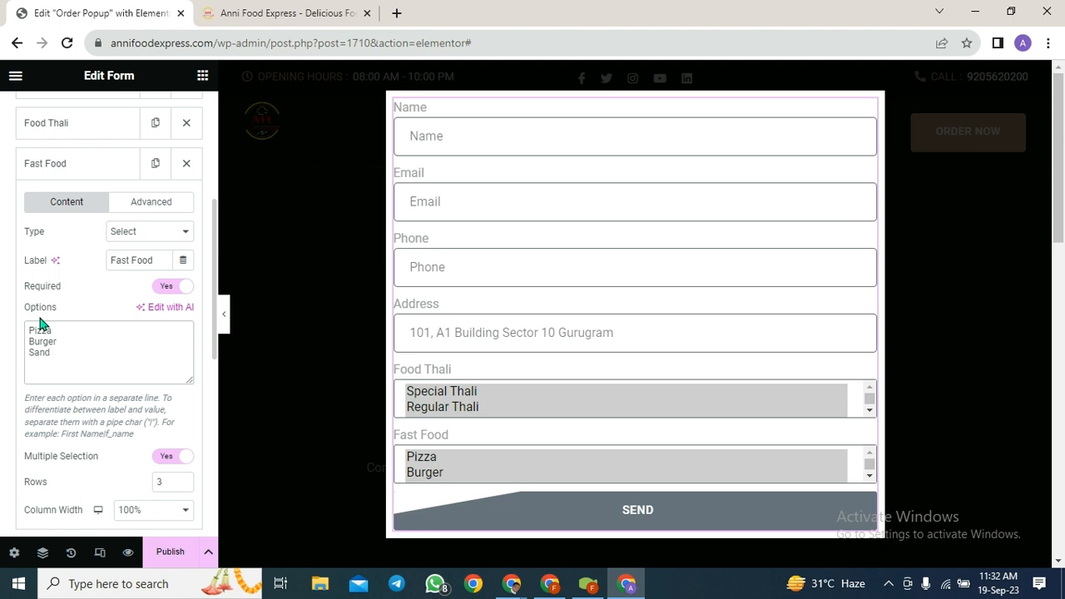
{"action": "type", "text": "wvich"}
{"action": "key", "text": "BackSpace"}
{"action": "key", "text": "BackSpace"}
{"action": "key", "text": "BackSpace"}
- Correct the misspelled third option 'Sandvich' to 'Sandwich' using the spelling suggestion
{"action": "key", "text": "BackSpace"}
{"action": "type", "text": "y"}
{"action": "key", "text": "BackSpace"}
{"action": "type", "text": "vich"}
{"action": "right_click", "coordinate": [43, 350]}
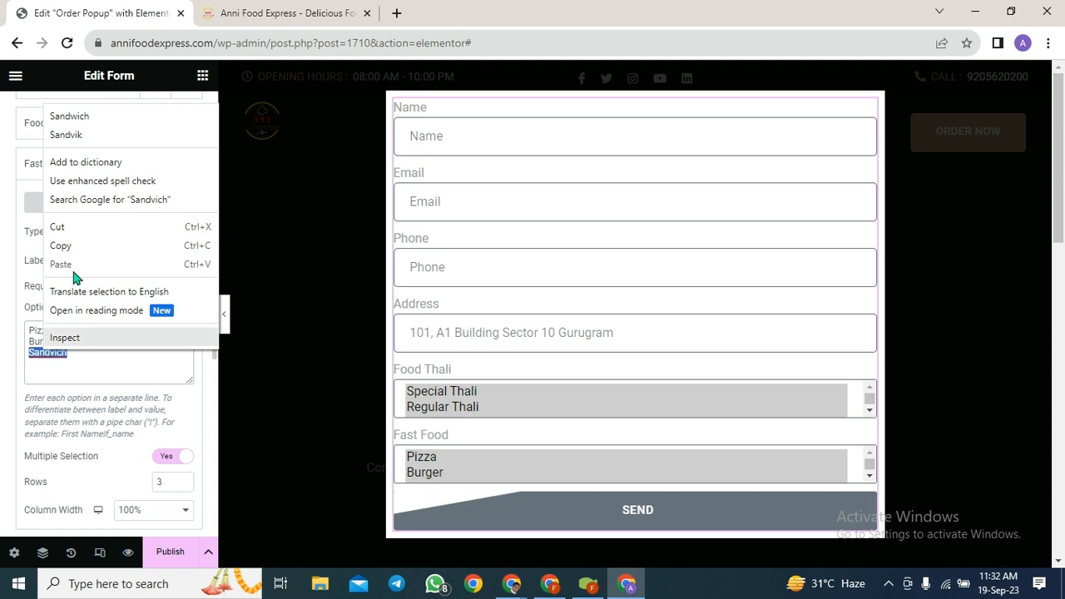
{"action": "left_click", "coordinate": [91, 121]}
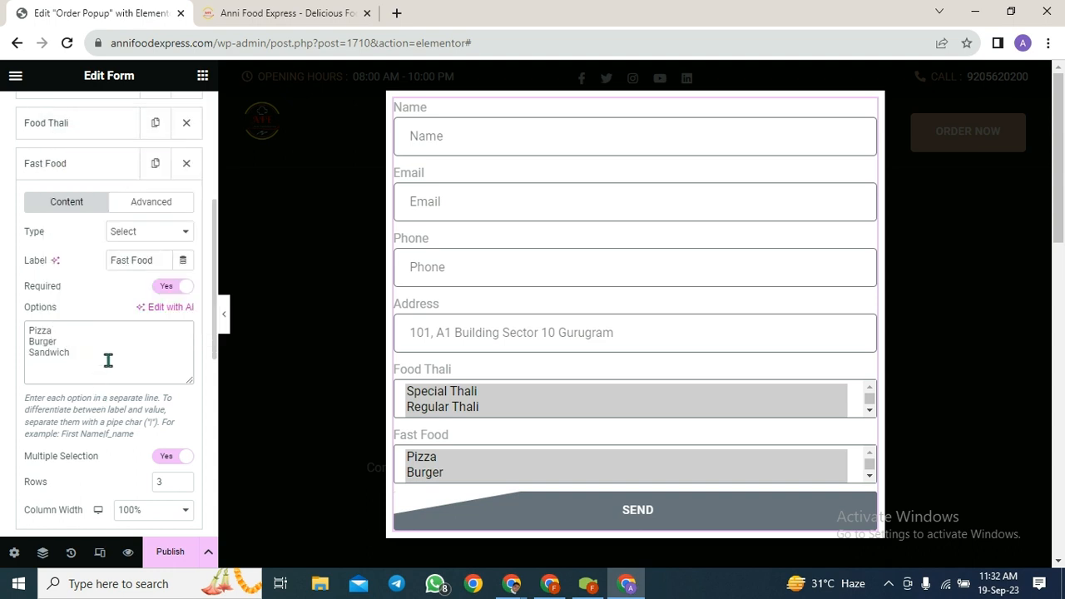
- Add Samosa, Maggie, Noodles and Pasta as new lines in the Options box
{"action": "type", "text": "Samosa"}
{"action": "key", "text": "Return"}
{"action": "type", "text": "Maggie"}
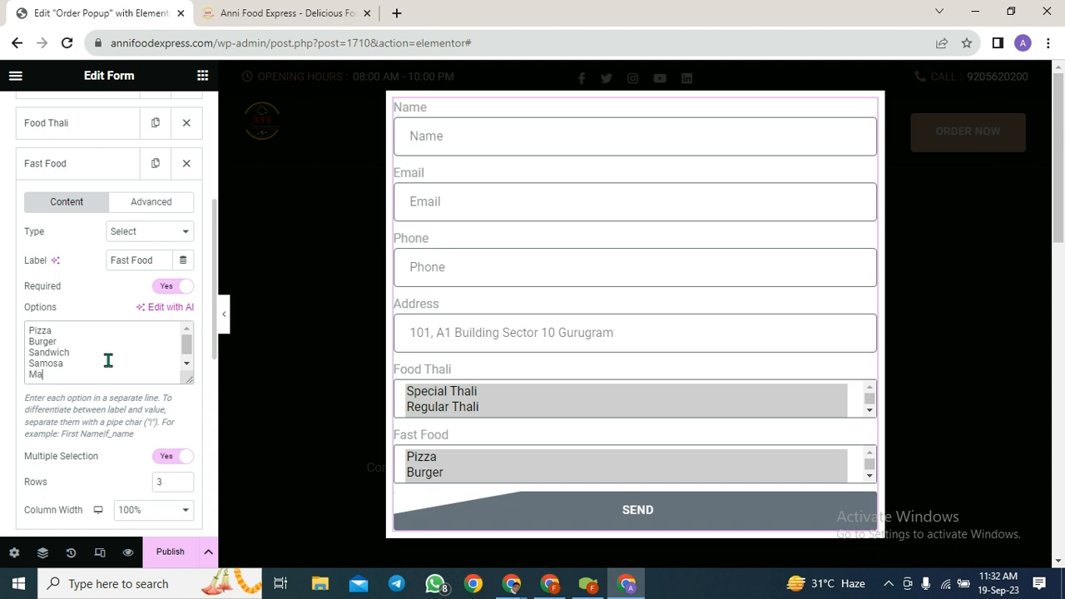
{"action": "key", "text": "Return"}
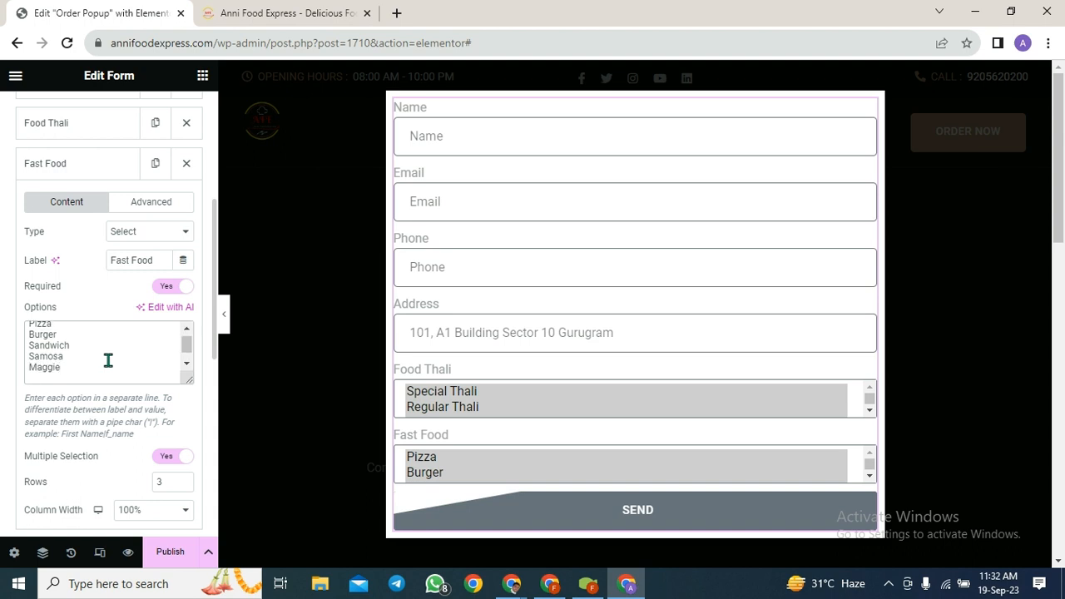
{"action": "type", "text": "Noodles"}
{"action": "key", "text": "Return"}
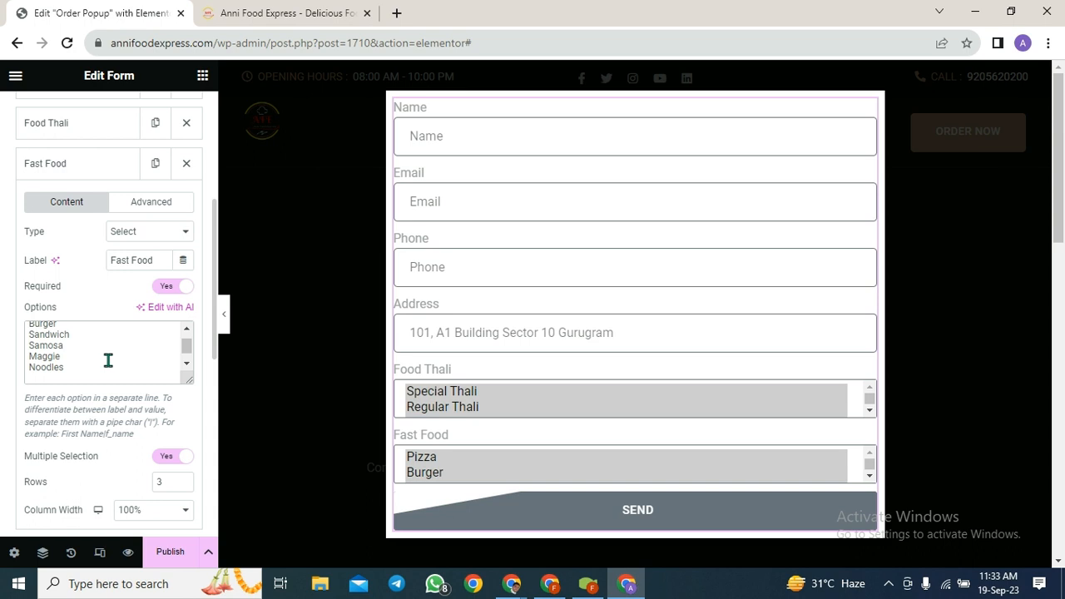
{"action": "type", "text": "Pastasta"}
{"action": "key", "text": "Return"}
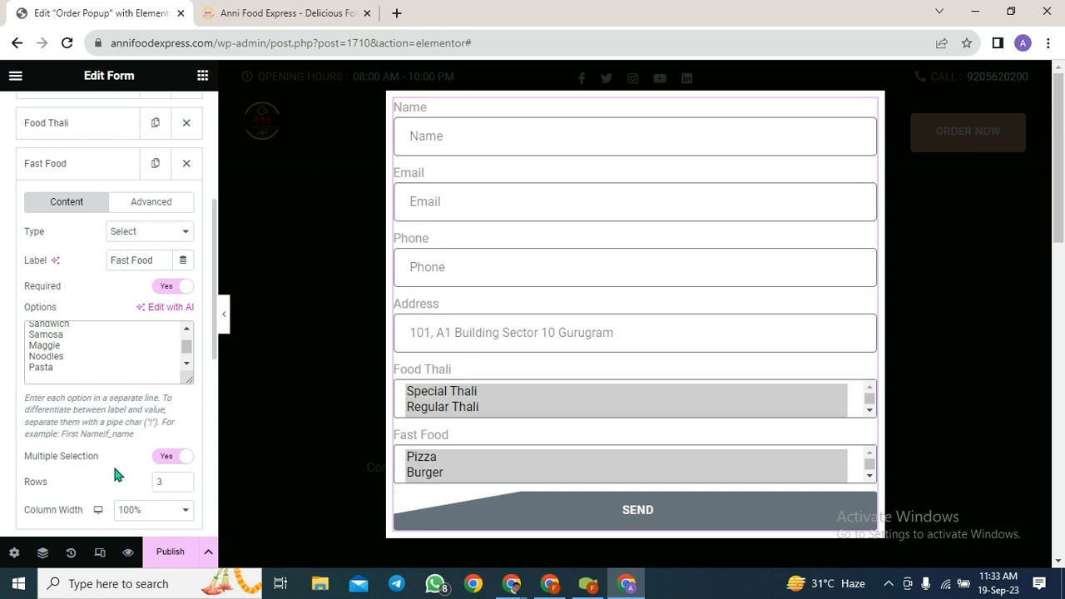
{"action": "scroll", "coordinate": [115, 474], "scroll_direction": "down", "scroll_amount": 1}
- Change the Fast Food field's Rows value from 3 to 4
{"action": "scroll", "coordinate": [480, 457], "scroll_direction": "down", "scroll_amount": 1}
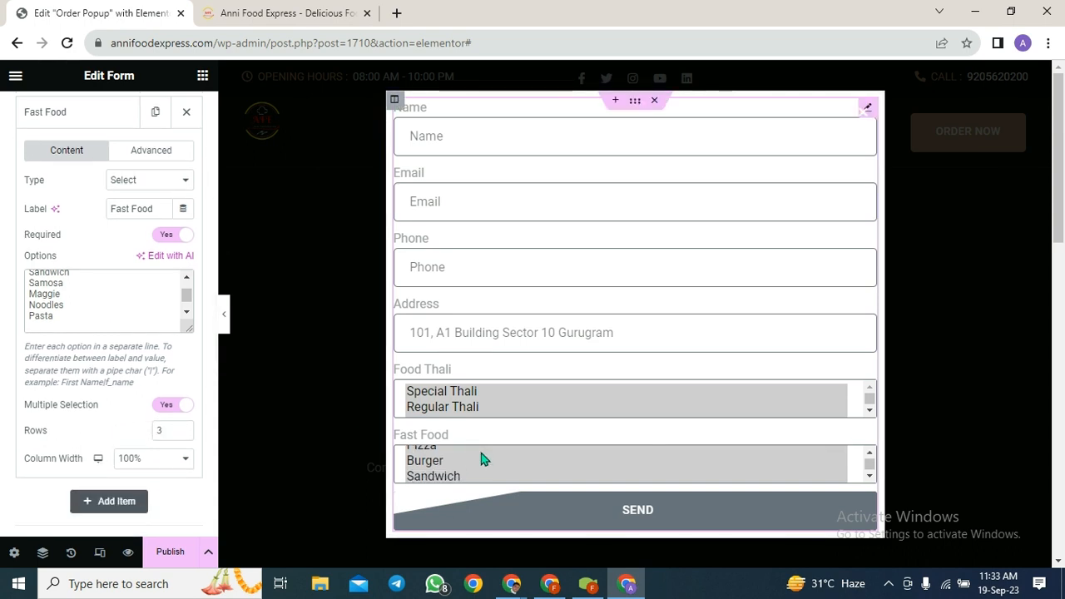
{"action": "left_click", "coordinate": [165, 432]}
{"action": "left_click_drag", "start_coordinate": [165, 432], "coordinate": [153, 440]}
{"action": "type", "text": "4"}
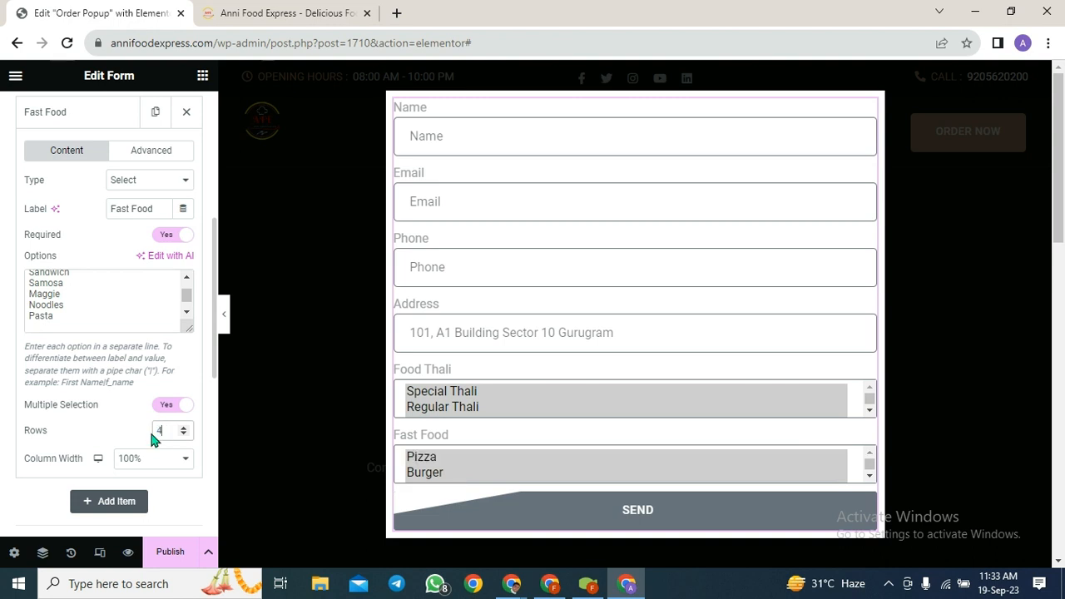
{"action": "scroll", "coordinate": [532, 477], "scroll_direction": "down", "scroll_amount": 2}
{"action": "scroll", "coordinate": [535, 477], "scroll_direction": "down", "scroll_amount": 1}
{"action": "scroll", "coordinate": [535, 466], "scroll_direction": "up", "scroll_amount": 3}
{"action": "scroll", "coordinate": [191, 431], "scroll_direction": "down", "scroll_amount": 1}
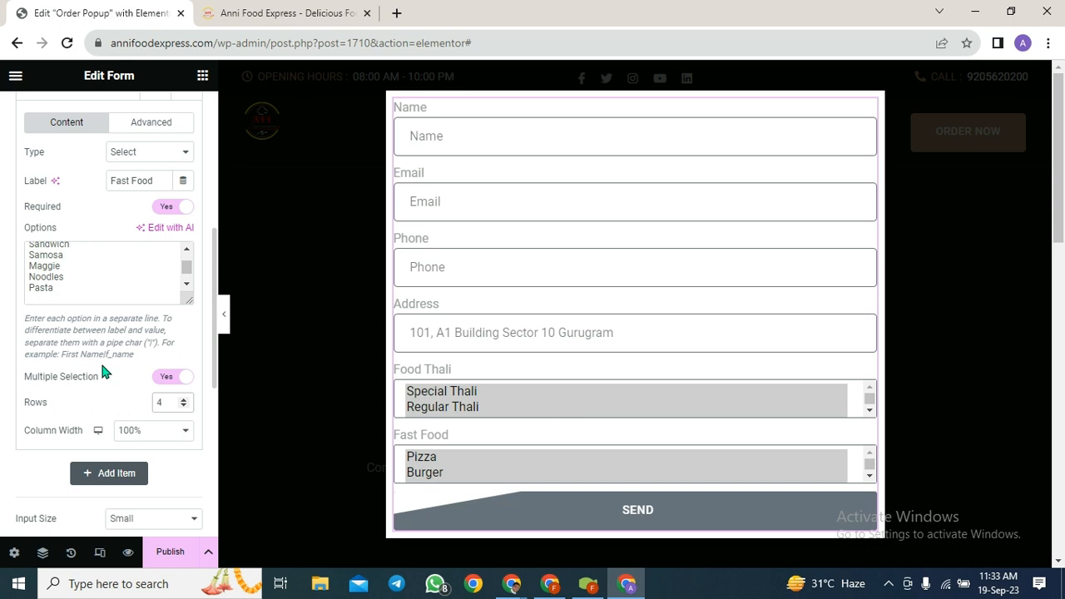
{"action": "scroll", "coordinate": [101, 366], "scroll_direction": "up", "scroll_amount": 1}
{"action": "scroll", "coordinate": [100, 326], "scroll_direction": "up", "scroll_amount": 1}
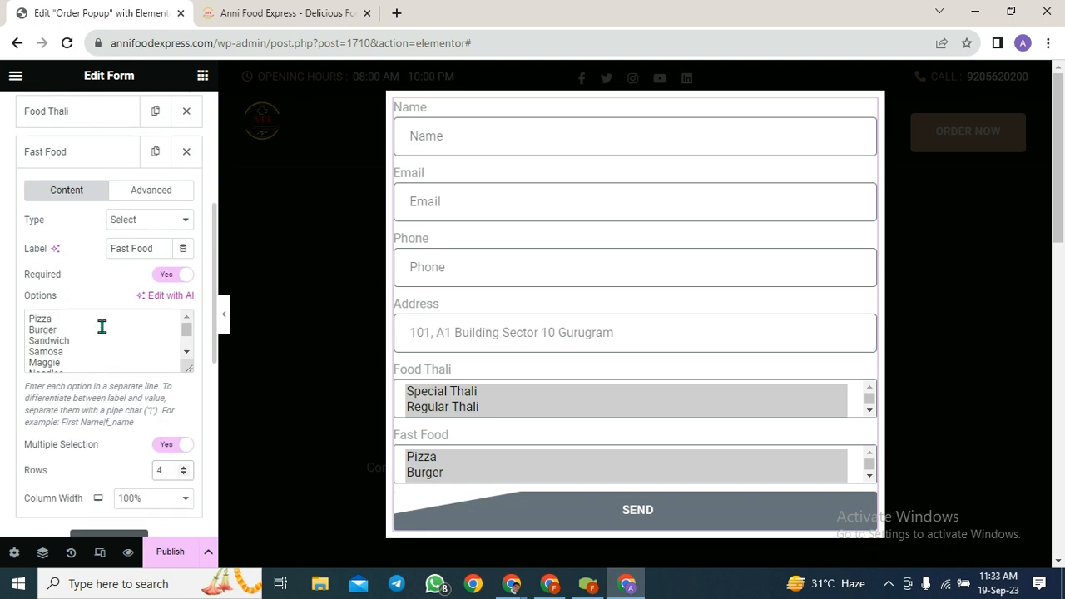
- Duplicate the Fast Food item in the form's field list
{"action": "left_click", "coordinate": [157, 154]}
{"action": "scroll", "coordinate": [124, 368], "scroll_direction": "down", "scroll_amount": 2}
{"action": "scroll", "coordinate": [125, 374], "scroll_direction": "down", "scroll_amount": 2}
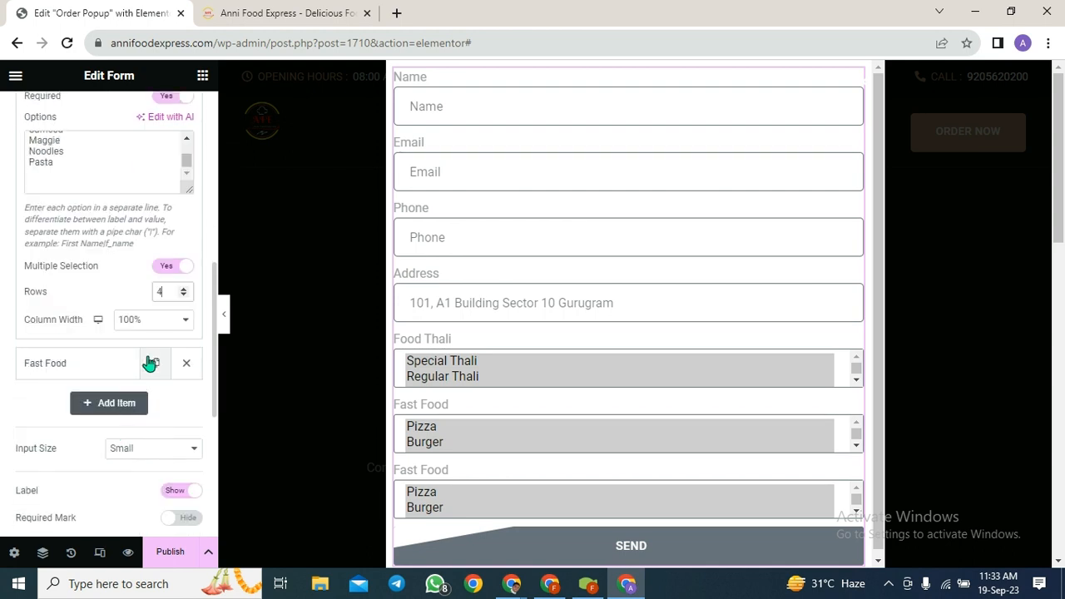
{"action": "scroll", "coordinate": [135, 296], "scroll_direction": "down", "scroll_amount": 1}
{"action": "scroll", "coordinate": [135, 296], "scroll_direction": "down", "scroll_amount": 2}
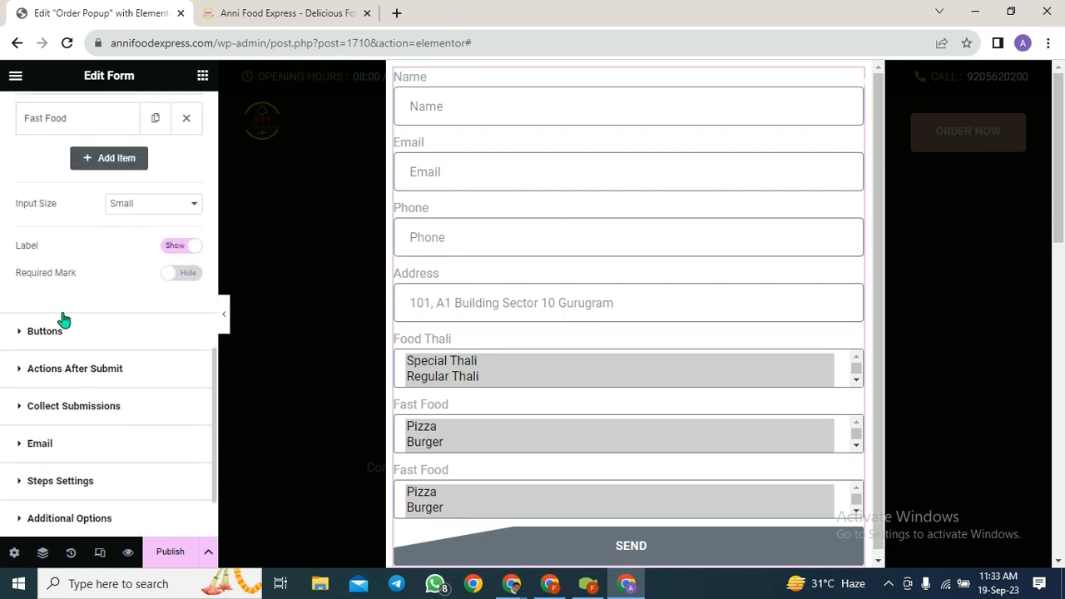
{"action": "scroll", "coordinate": [63, 316], "scroll_direction": "up", "scroll_amount": 2}
- Replace the duplicated field's 'Fast Food' label with 'Main Course'
{"action": "left_click", "coordinate": [84, 240]}
{"action": "scroll", "coordinate": [124, 323], "scroll_direction": "up", "scroll_amount": 3}
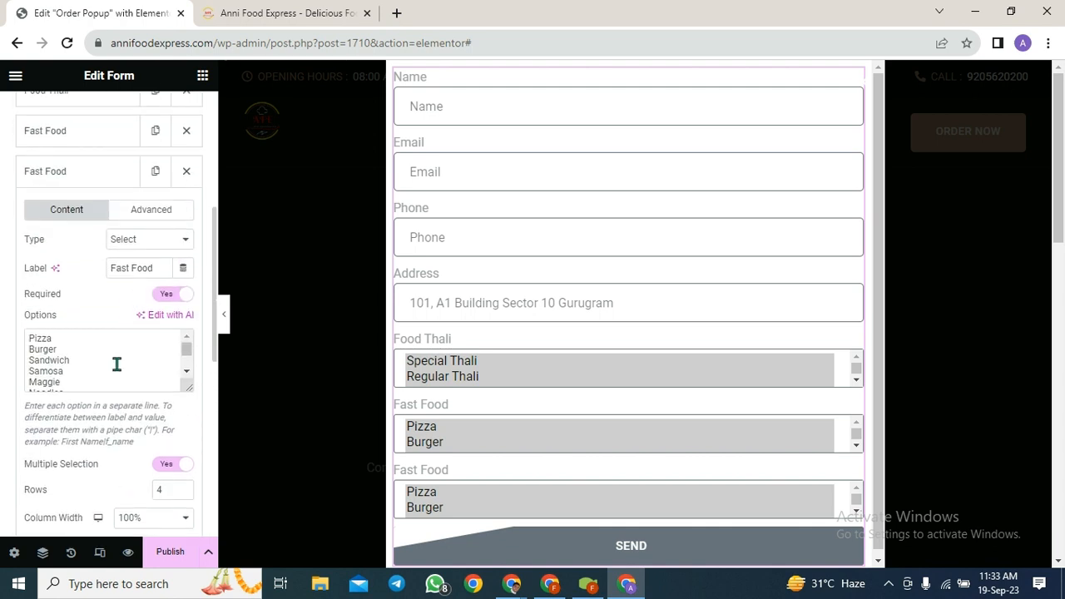
{"action": "right_click", "coordinate": [149, 277]}
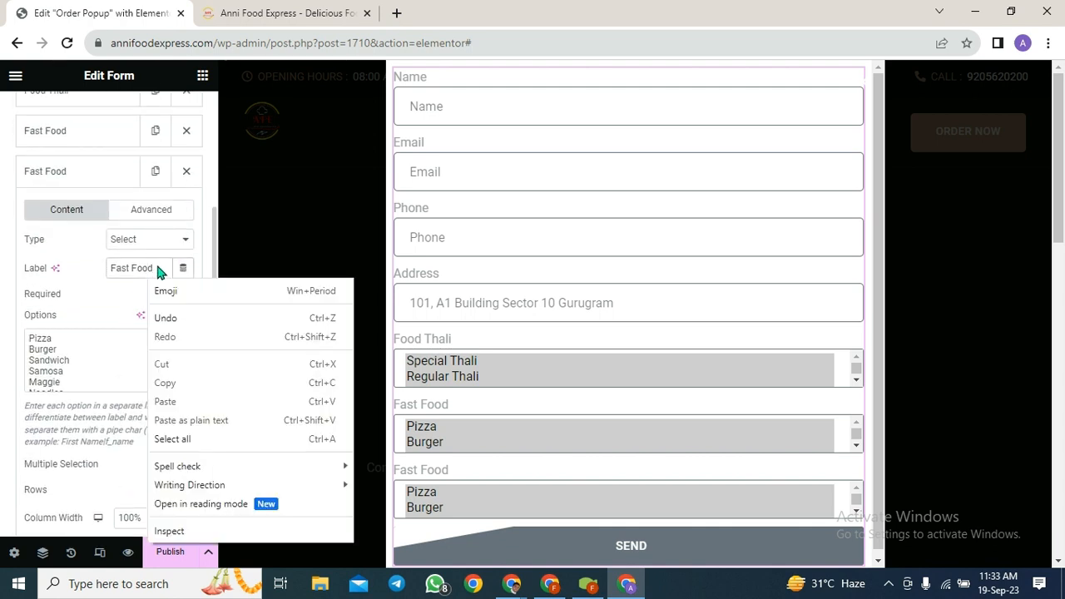
{"action": "left_click", "coordinate": [155, 262]}
{"action": "left_click_drag", "start_coordinate": [158, 268], "coordinate": [81, 273]}
{"action": "key", "text": "BackSpace"}
{"action": "type", "text": "Main Cou"}
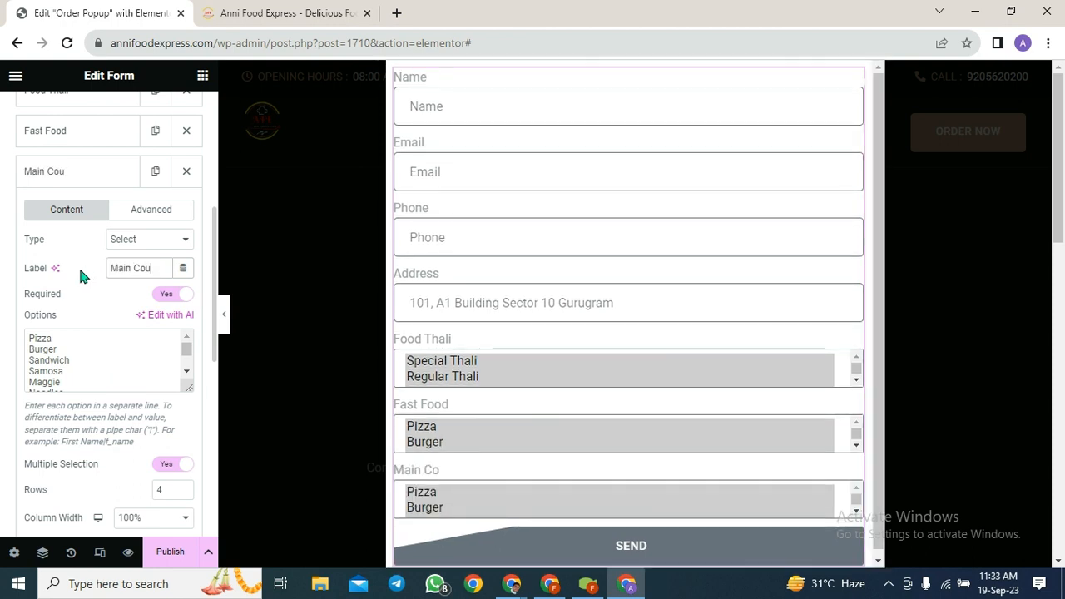
{"action": "type", "text": "rse"}
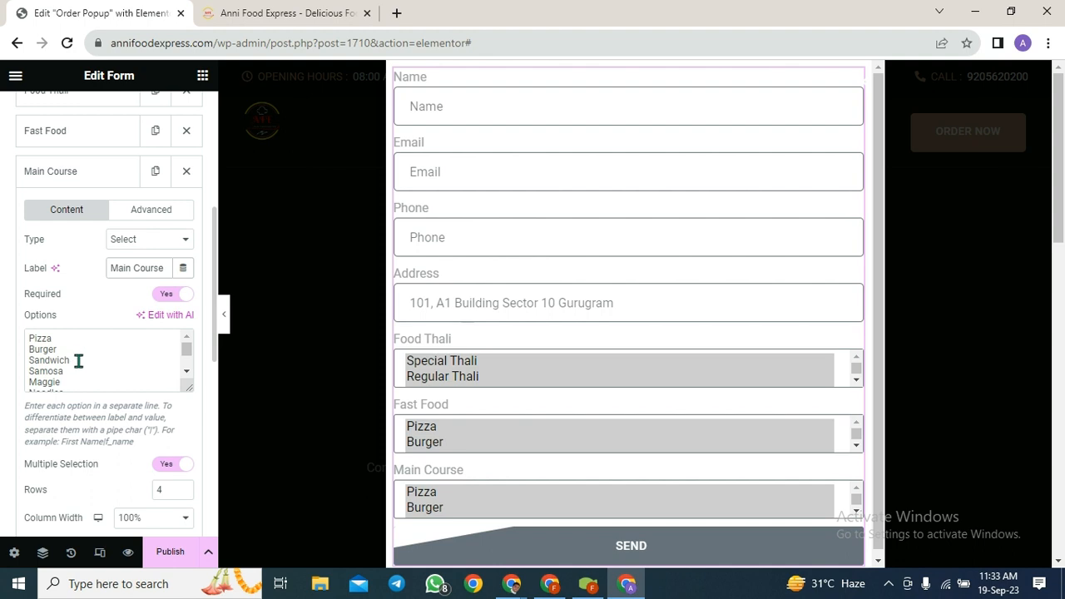
- Clear the copied fast-food options and enter 'Shahi Paneer' as the first Main Course option
{"action": "left_click_drag", "start_coordinate": [79, 374], "coordinate": [24, 333]}
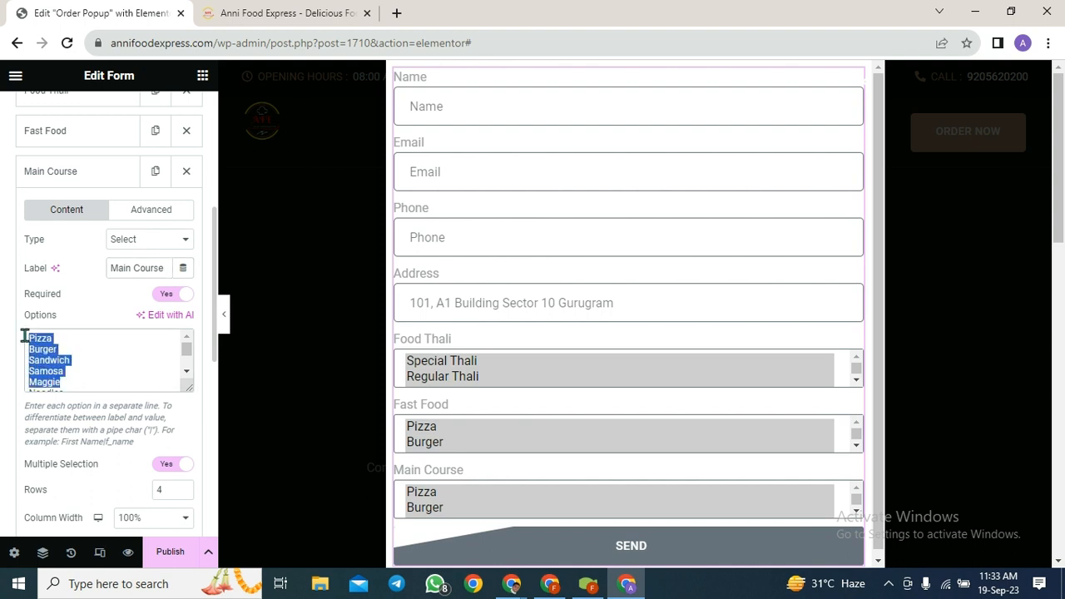
{"action": "key", "text": "BackSpace"}
{"action": "key", "text": "Delete"}
{"action": "key", "text": "Delete"}
{"action": "key", "text": "Delete"}
{"action": "key", "text": "Delete"}
{"action": "key", "text": "Delete"}
{"action": "key", "text": "Delete"}
{"action": "key", "text": "Delete"}
{"action": "key", "text": "Delete"}
{"action": "key", "text": "Delete"}
{"action": "key", "text": "Delete"}
{"action": "key", "text": "Delete"}
{"action": "key", "text": "Delete"}
{"action": "key", "text": "Delete"}
{"action": "key", "text": "Delete"}
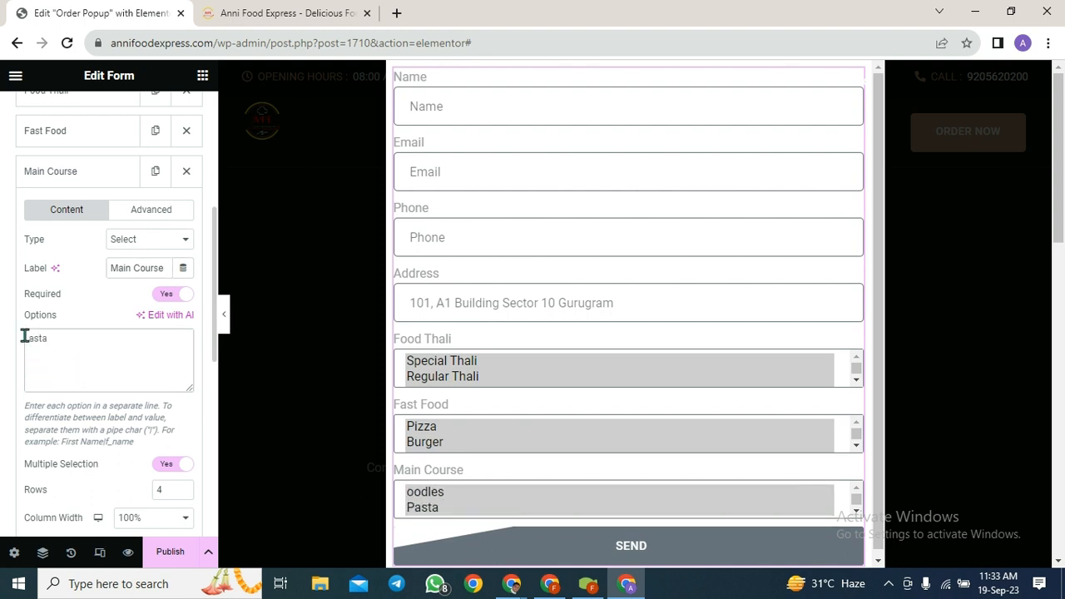
{"action": "type", "text": "Shahi"}
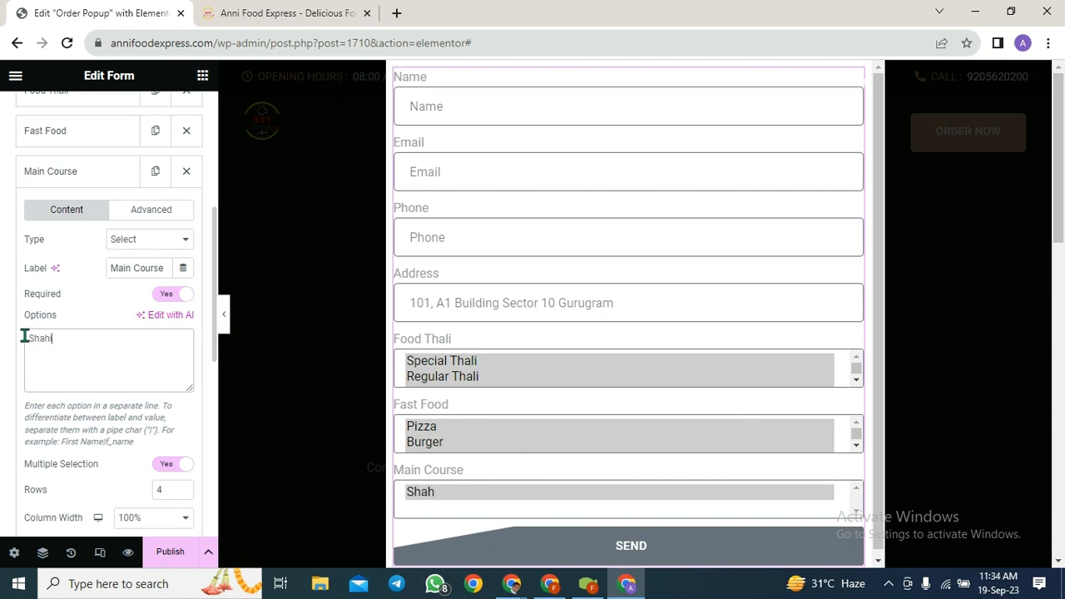
{"action": "type", "text": " paneer"}
{"action": "key", "text": "Return"}
{"action": "key", "text": "Delete"}
{"action": "type", "text": "P"}
- Add Butter Paneer Masala and Matar Paneer as the next Main Course options
{"action": "key", "text": "Down"}
{"action": "type", "text": "Butter p"}
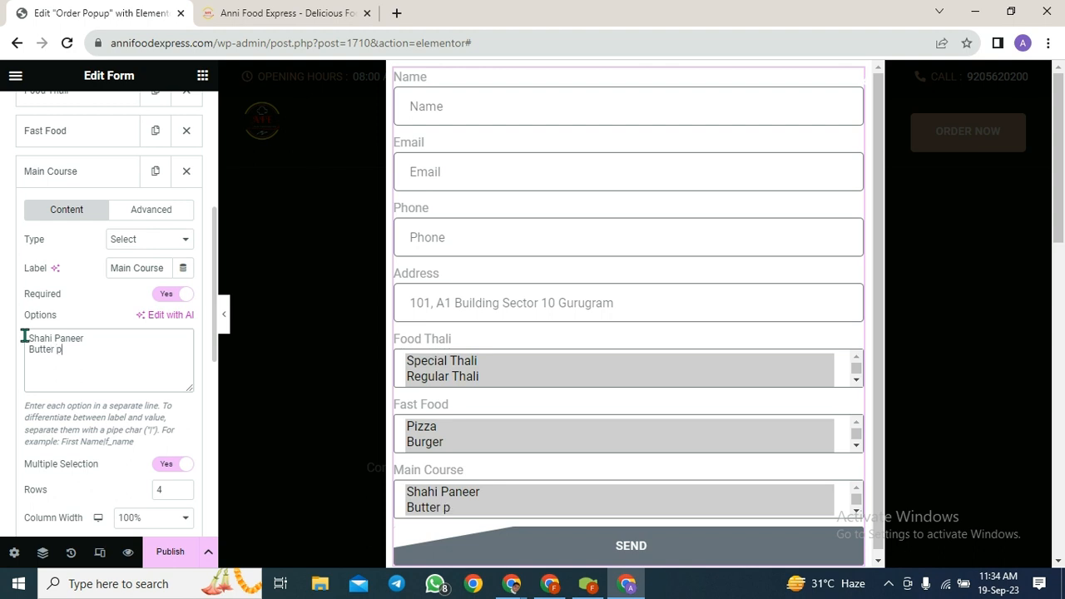
{"action": "type", "text": "anee"}
{"action": "key", "text": "BackSpace"}
{"action": "key", "text": "BackSpace"}
{"action": "key", "text": "BackSpace"}
{"action": "key", "text": "BackSpace"}
{"action": "key", "text": "BackSpace"}
{"action": "type", "text": "Paneer Masala"}
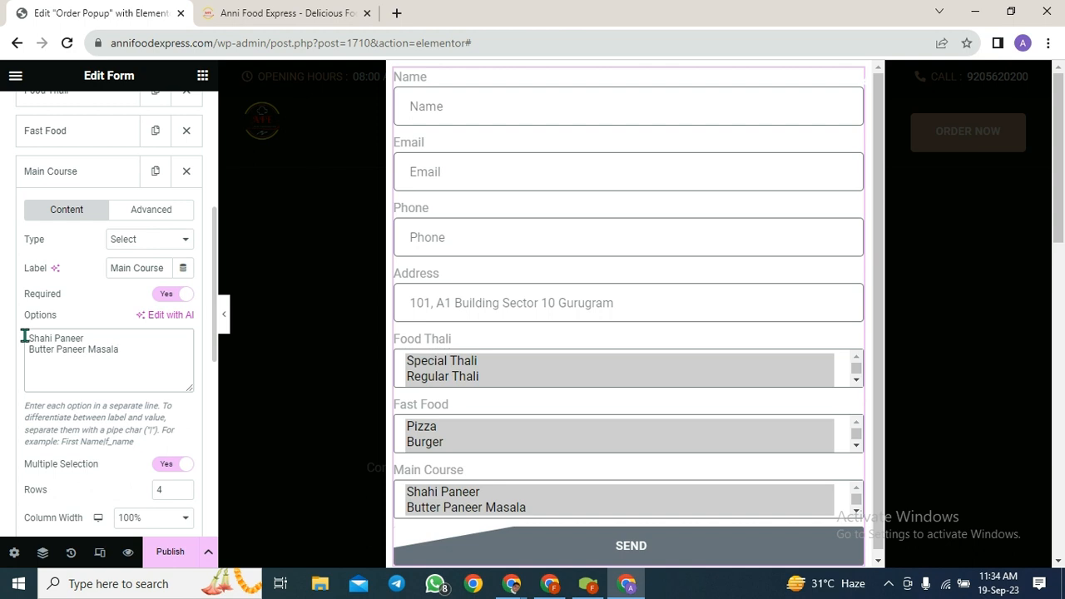
{"action": "key", "text": "Return"}
{"action": "type", "text": "Matar Paneer"}
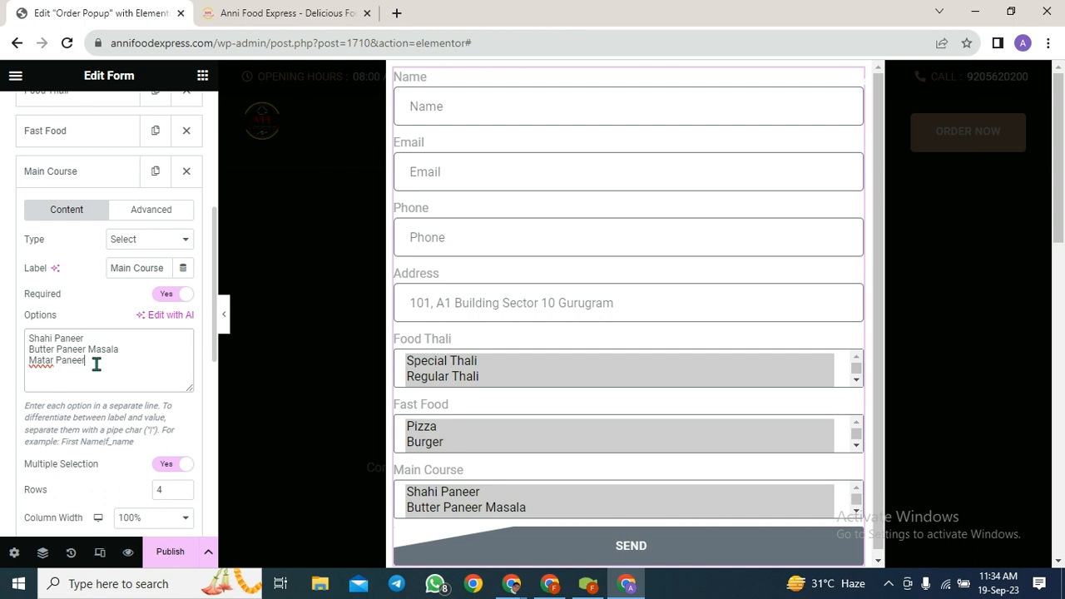
{"action": "key", "text": "Return"}
- Add Dal Makhani, Razma, Mix Veg. and Veg Kofta to the Main Course options
{"action": "type", "text": "Dal Makhani"}
{"action": "key", "text": "Return"}
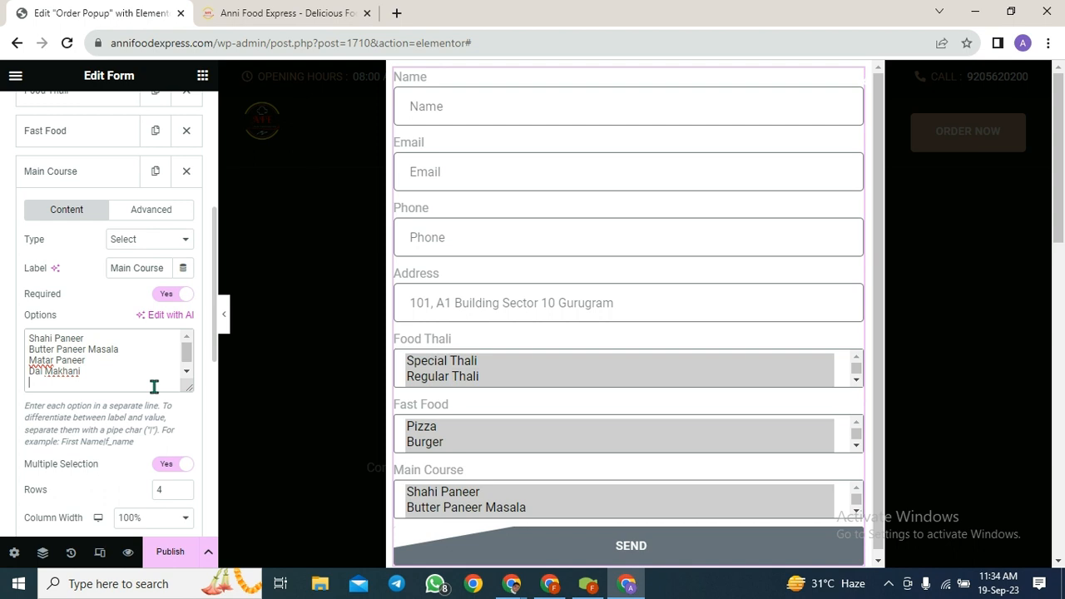
{"action": "type", "text": "Razma"}
{"action": "key", "text": "Return"}
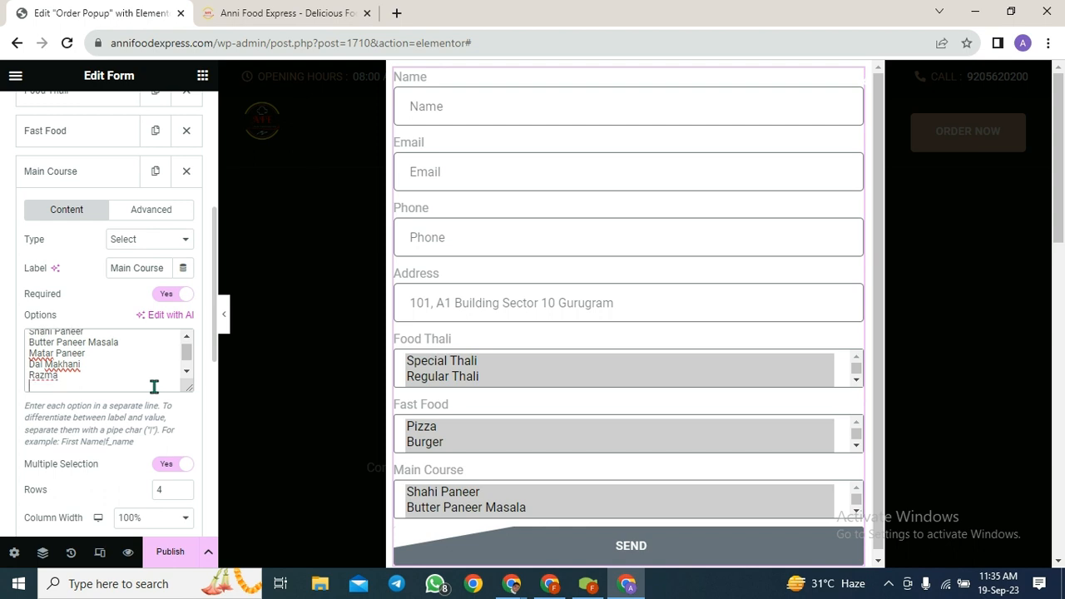
{"action": "type", "text": "Mix Veg."}
{"action": "key", "text": "Return"}
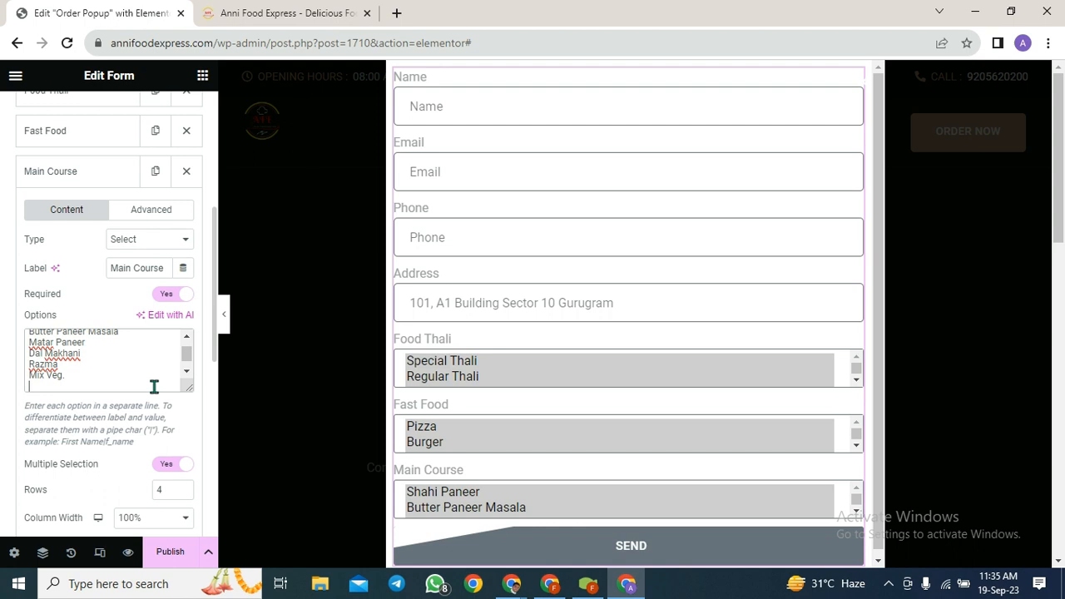
{"action": "type", "text": "Veg Kofta"}
- Duplicate the Main Course field in the form's item list
{"action": "scroll", "coordinate": [132, 421], "scroll_direction": "down", "scroll_amount": 1}
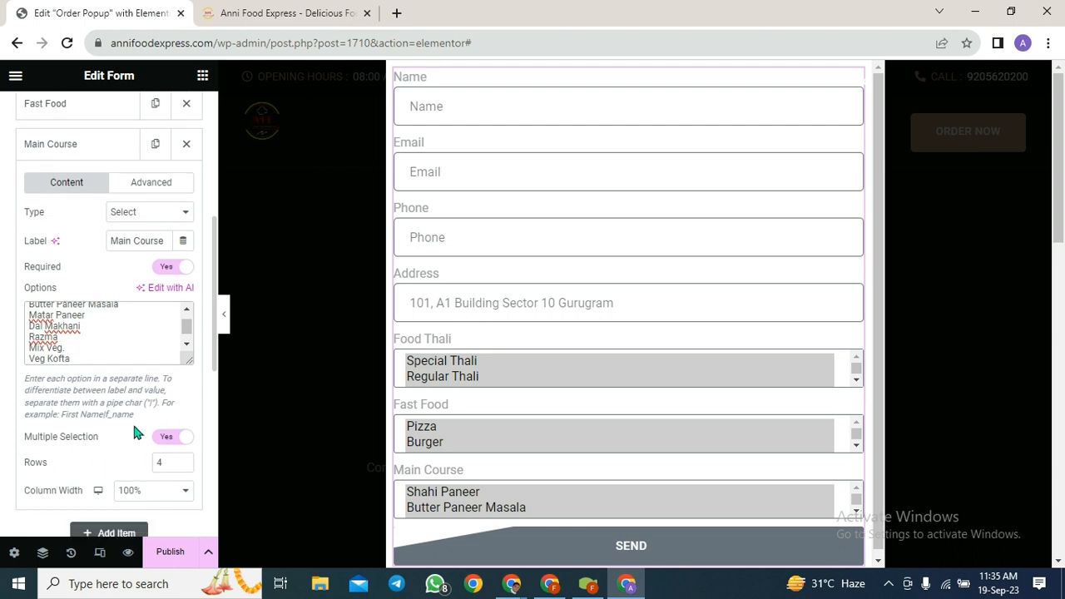
{"action": "scroll", "coordinate": [133, 421], "scroll_direction": "down", "scroll_amount": 2}
{"action": "scroll", "coordinate": [114, 436], "scroll_direction": "up", "scroll_amount": 3}
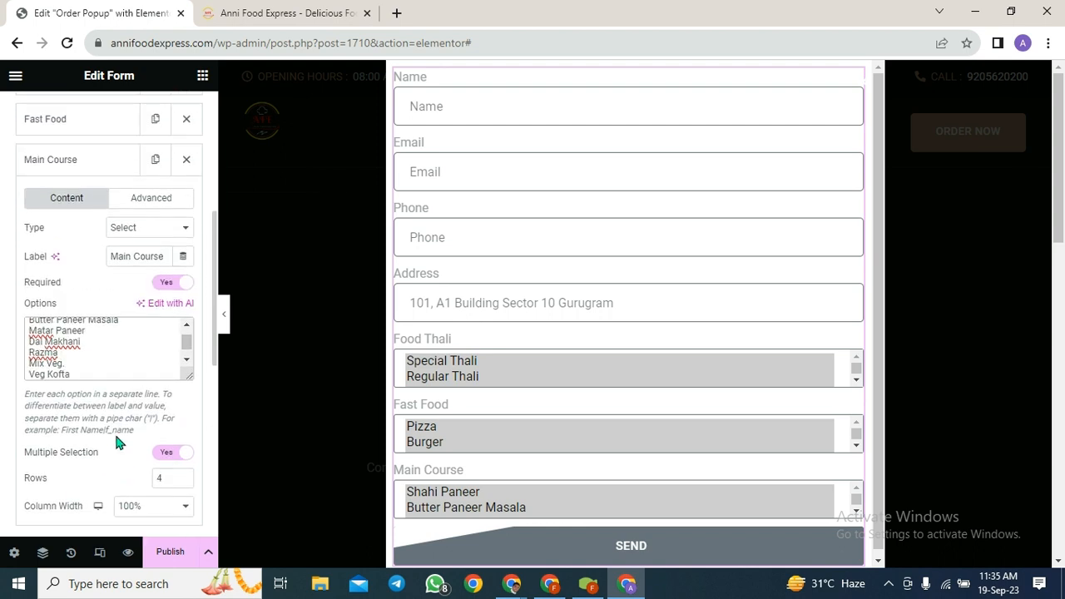
{"action": "scroll", "coordinate": [121, 263], "scroll_direction": "up", "scroll_amount": 1}
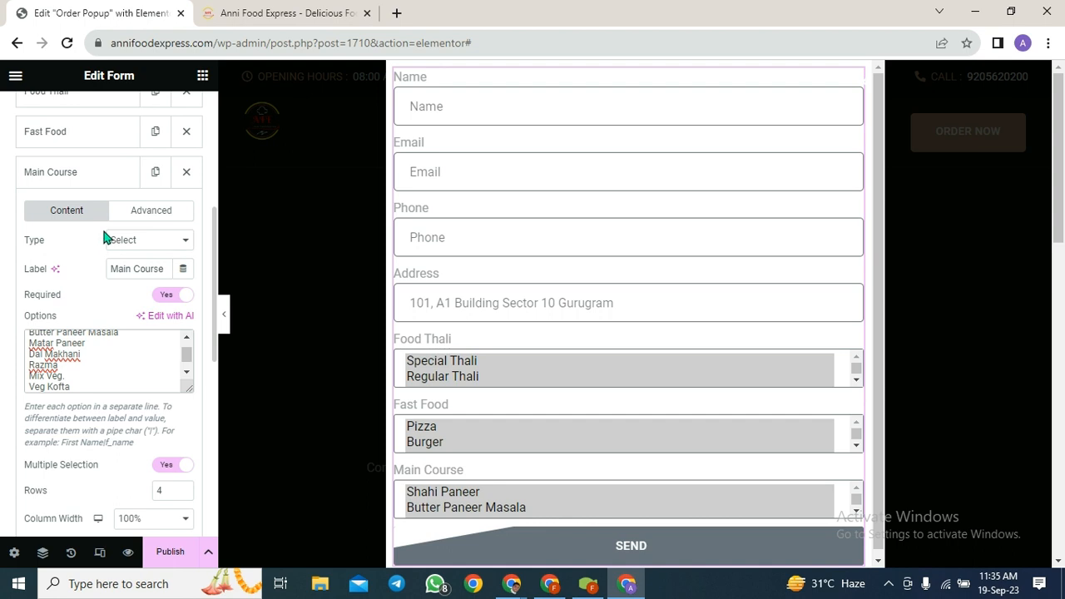
{"action": "left_click", "coordinate": [155, 174]}
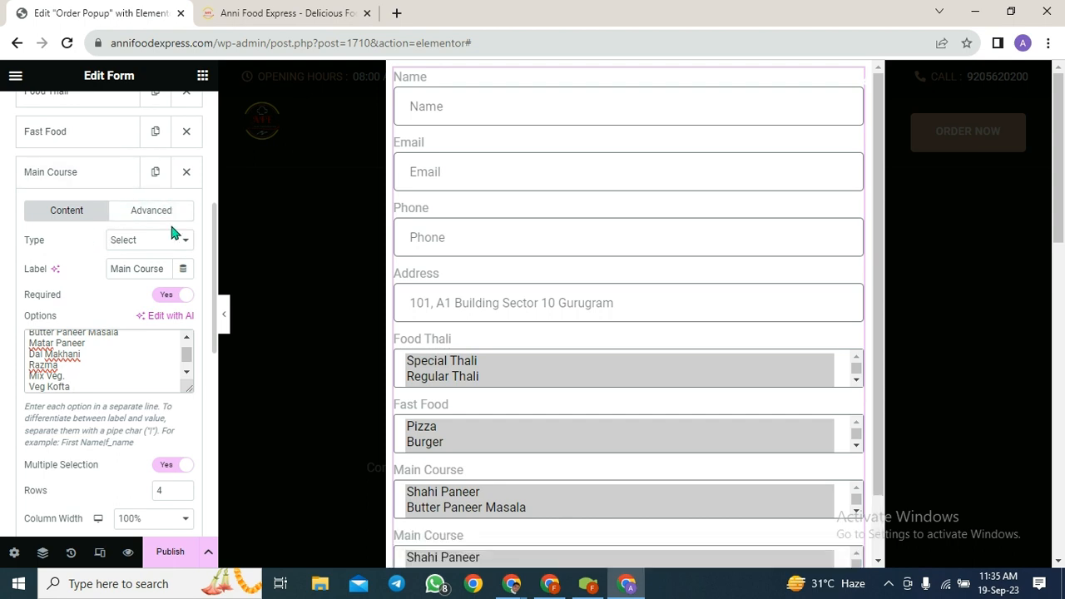
- Relabel the copied Main Course field as 'Beverage', fixing the spelling via spell-check
{"action": "scroll", "coordinate": [126, 407], "scroll_direction": "down", "scroll_amount": 1}
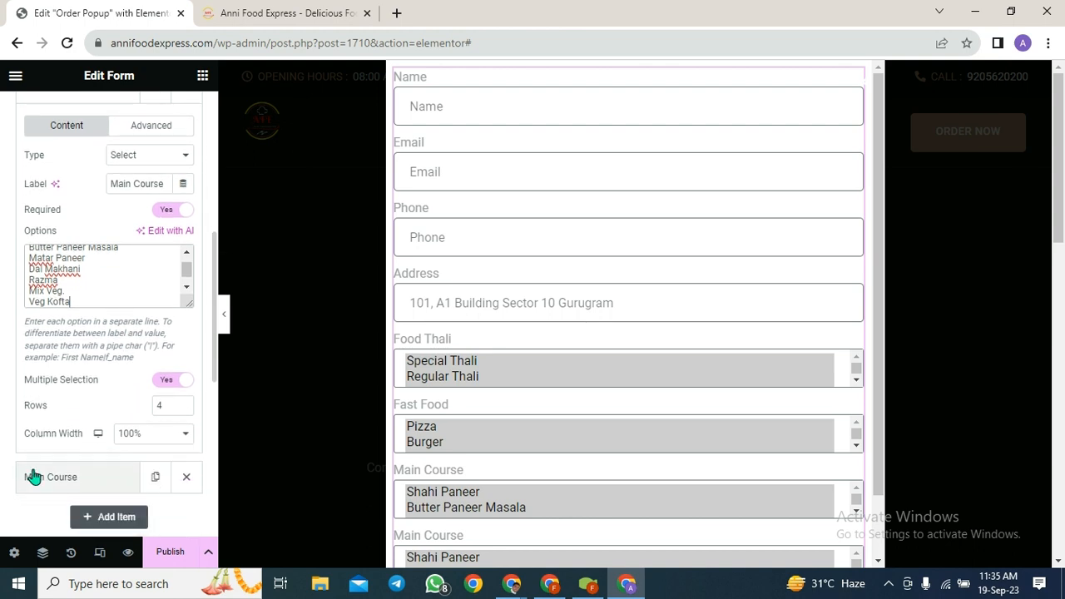
{"action": "scroll", "coordinate": [34, 477], "scroll_direction": "down", "scroll_amount": 2}
{"action": "left_click", "coordinate": [88, 307]}
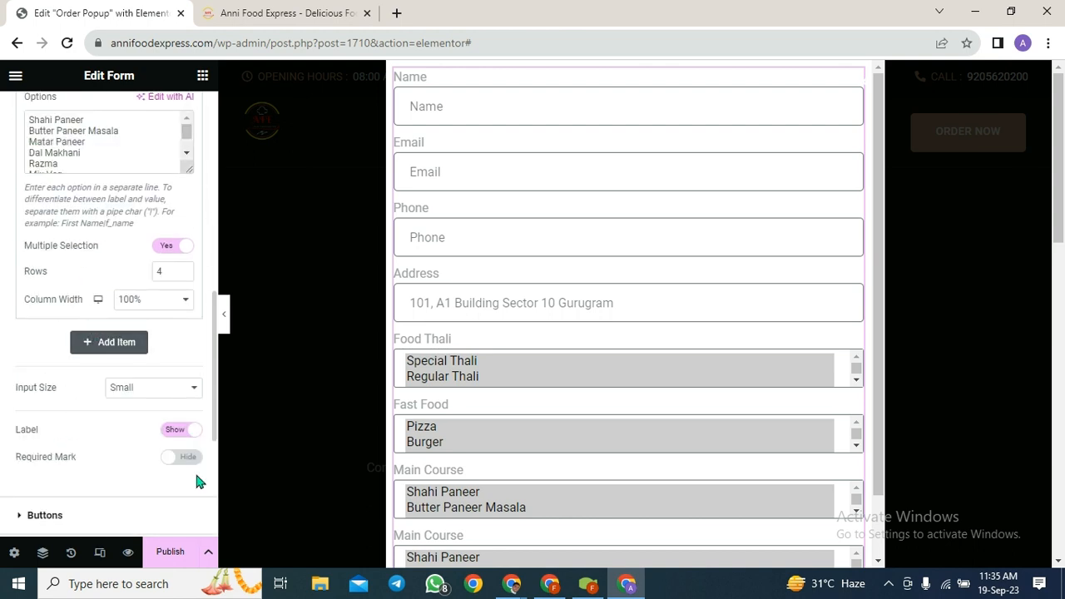
{"action": "scroll", "coordinate": [133, 298], "scroll_direction": "up", "scroll_amount": 3}
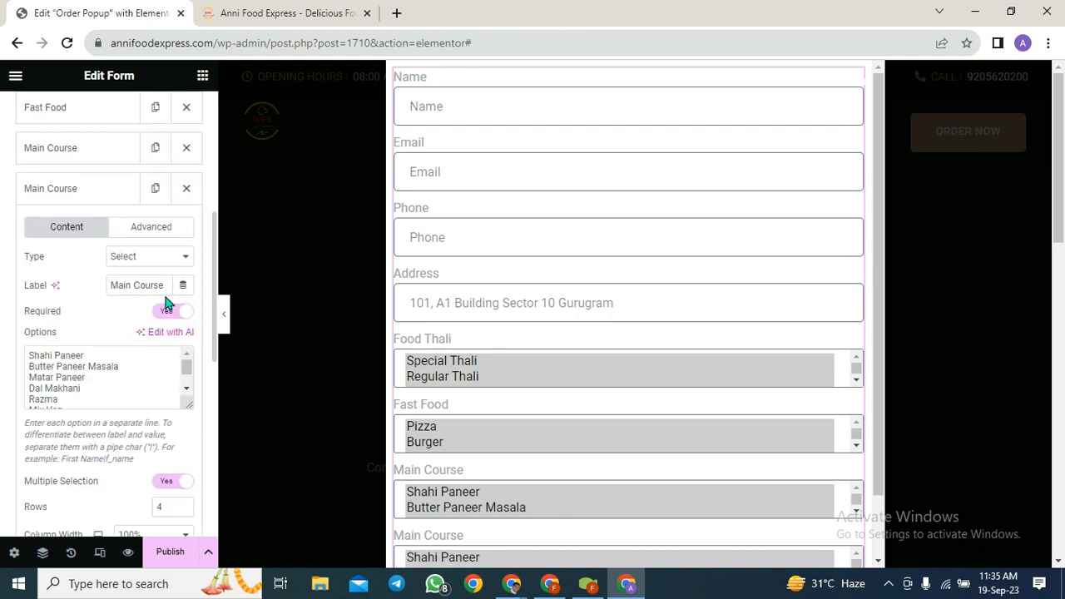
{"action": "left_click_drag", "start_coordinate": [167, 285], "coordinate": [3, 297]}
{"action": "key", "text": "BackSpace"}
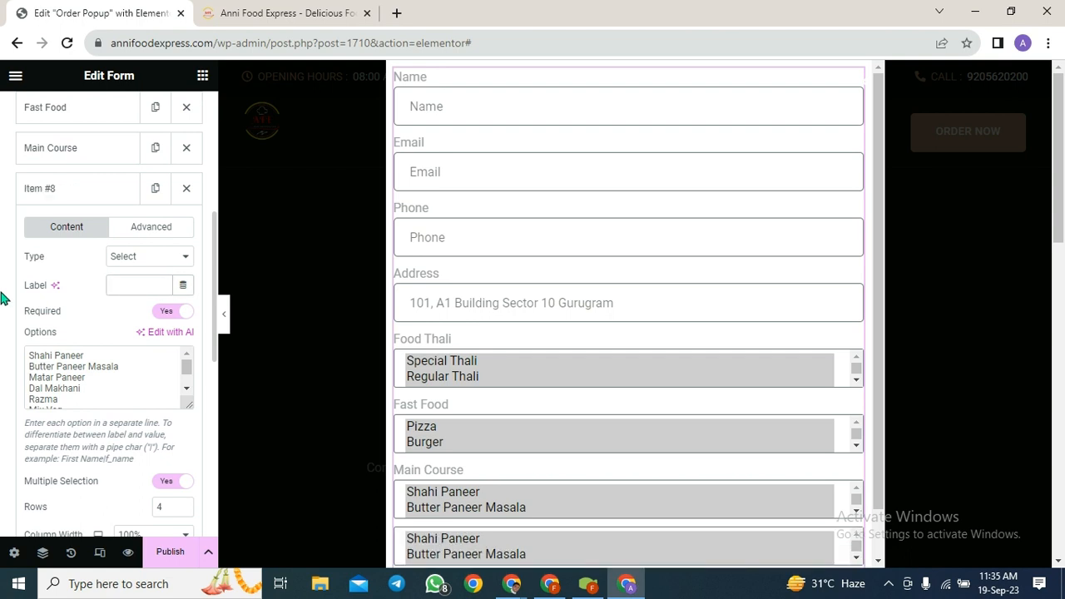
{"action": "type", "text": "Beaverage"}
{"action": "right_click", "coordinate": [130, 287]}
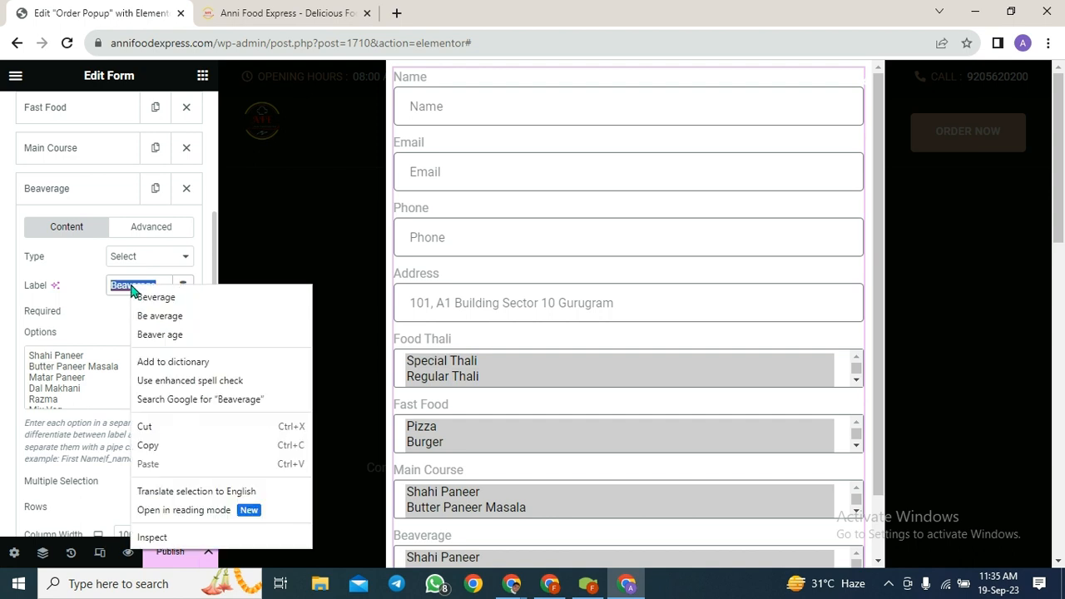
{"action": "left_click", "coordinate": [180, 298]}
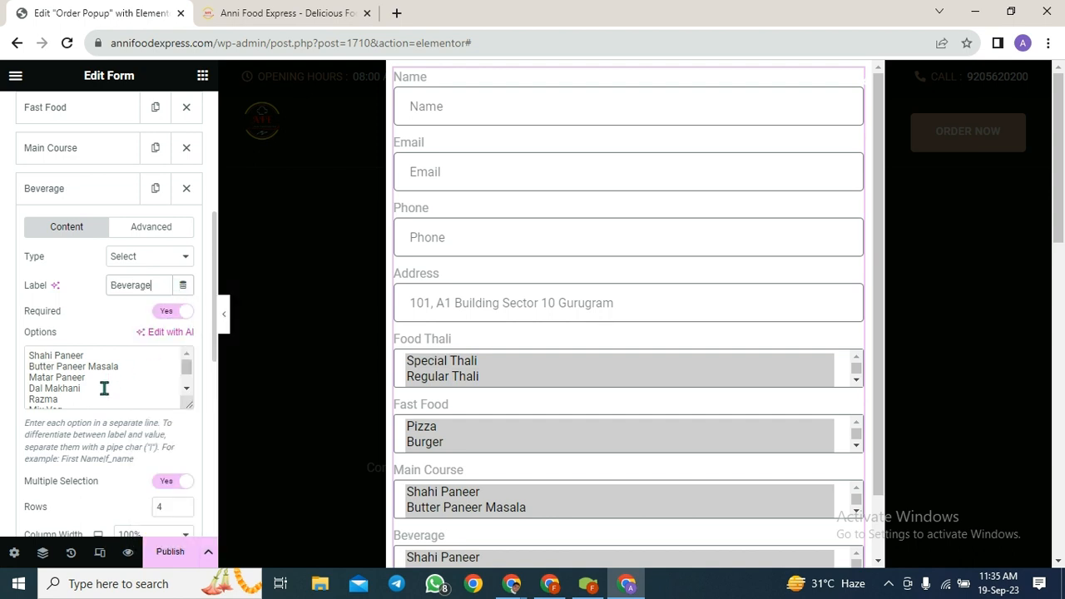
- Replace the copied dish options with a single 'Cold Drinks' option
{"action": "left_click_drag", "start_coordinate": [86, 396], "coordinate": [12, 356]}
{"action": "key", "text": "BackSpace"}
{"action": "key", "text": "Delete"}
{"action": "key", "text": "Delete"}
{"action": "key", "text": "Delete"}
{"action": "key", "text": "Delete"}
{"action": "key", "text": "Delete"}
{"action": "key", "text": "Delete"}
{"action": "key", "text": "Delete"}
{"action": "key", "text": "Delete"}
{"action": "key", "text": "Delete"}
{"action": "key", "text": "Delete"}
{"action": "key", "text": "Delete"}
{"action": "key", "text": "Delete"}
{"action": "key", "text": "Delete"}
{"action": "key", "text": "Delete"}
{"action": "key", "text": "Delete"}
{"action": "key", "text": "Delete"}
{"action": "key", "text": "Delete"}
{"action": "key", "text": "Delete"}
{"action": "key", "text": "Delete"}
{"action": "type", "text": "Cold Drinks"}
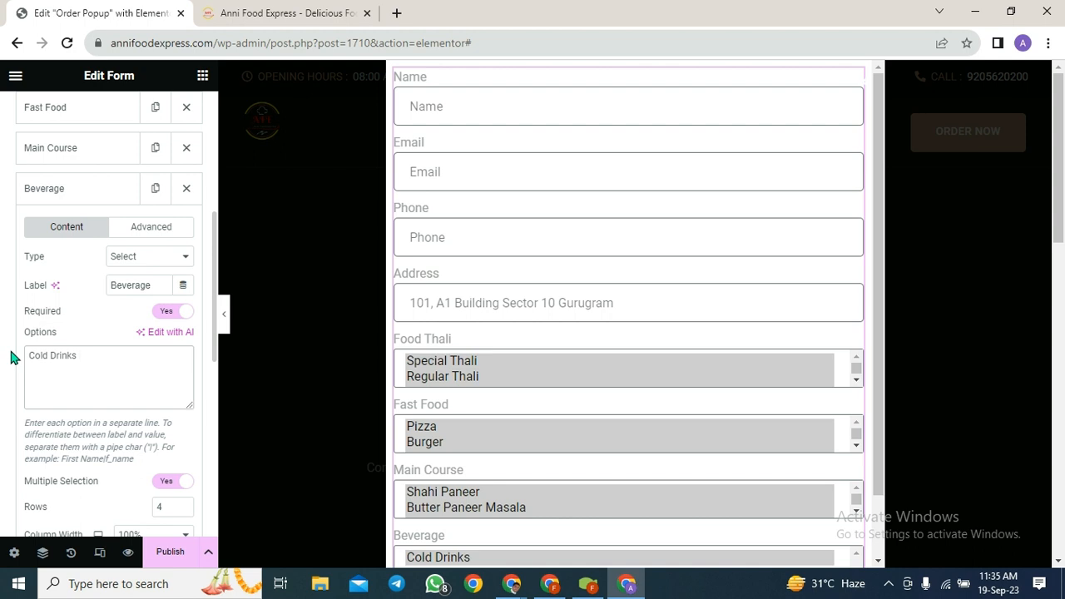
- Add Shakes and Juice as Beverage options after Cold Drinks
{"action": "key", "text": "Return"}
{"action": "type", "text": "Sha"}
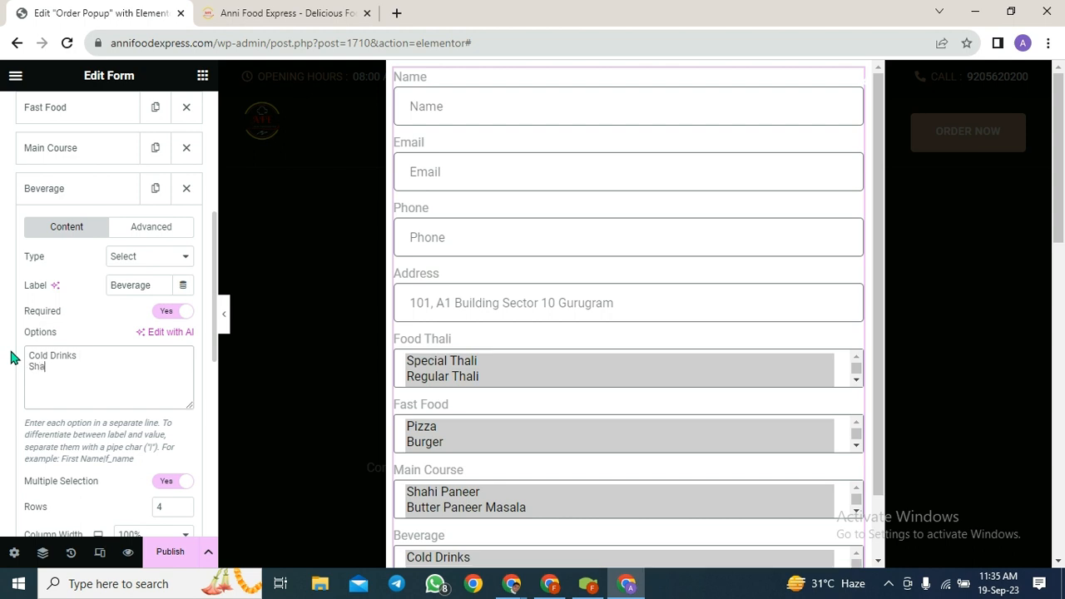
{"action": "type", "text": "kes Jiu"}
{"action": "type", "text": "ice"}
{"action": "key", "text": "BackSpace"}
{"action": "key", "text": "BackSpace"}
{"action": "key", "text": "BackSpace"}
{"action": "key", "text": "BackSpace"}
{"action": "key", "text": "BackSpace"}
{"action": "key", "text": "BackSpace"}
{"action": "type", "text": "uice"}
{"action": "key", "text": "Return"}
- Add Hot Tea, Cold Coffee and Hot Coffee to the Beverage options
{"action": "type", "text": "Hot Tea"}
{"action": "key", "text": "Left"}
{"action": "key", "text": "Left"}
{"action": "key", "text": "Left"}
{"action": "key", "text": "Left"}
{"action": "key", "text": "Right"}
{"action": "key", "text": "Right"}
{"action": "key", "text": "Right"}
{"action": "type", "text": "Cold Tea"}
{"action": "key", "text": "BackSpace"}
{"action": "key", "text": "BackSpace"}
{"action": "key", "text": "BackSpace"}
{"action": "type", "text": "Coffee"}
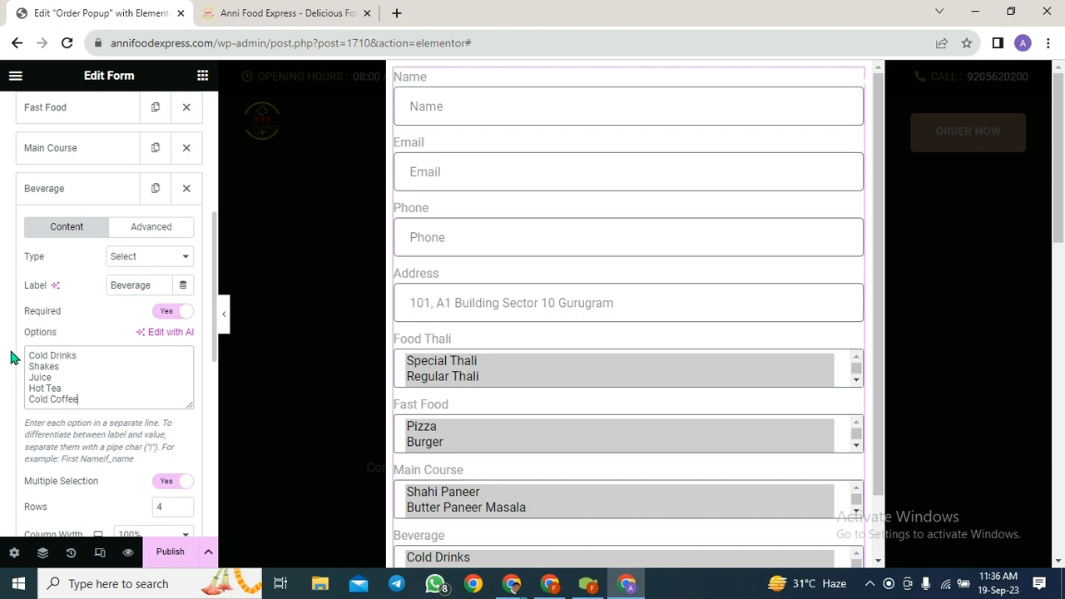
{"action": "key", "text": "Return"}
{"action": "type", "text": "H"}
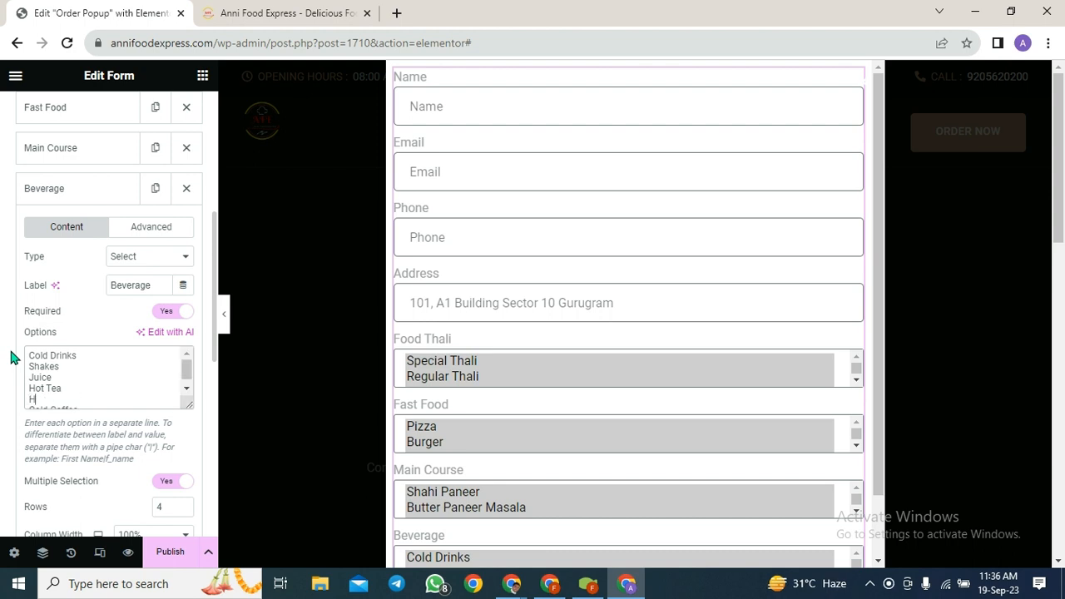
{"action": "type", "text": "ot Coffee"}
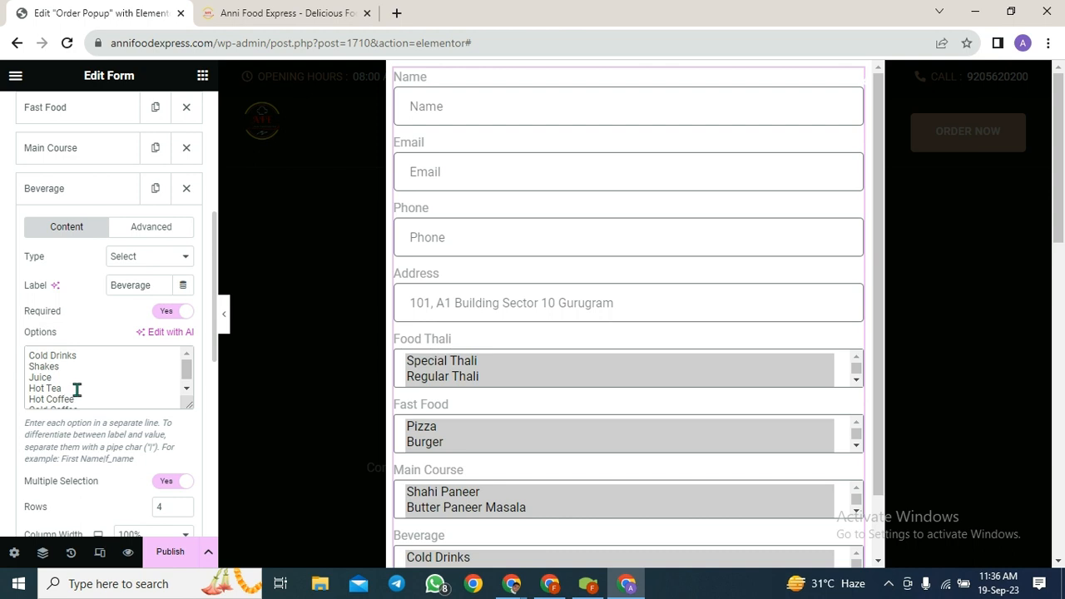
{"action": "right_click", "coordinate": [76, 388]}
{"action": "left_click", "coordinate": [131, 466]}
{"action": "scroll", "coordinate": [580, 404], "scroll_direction": "down", "scroll_amount": 1}
{"action": "scroll", "coordinate": [580, 403], "scroll_direction": "down", "scroll_amount": 1}
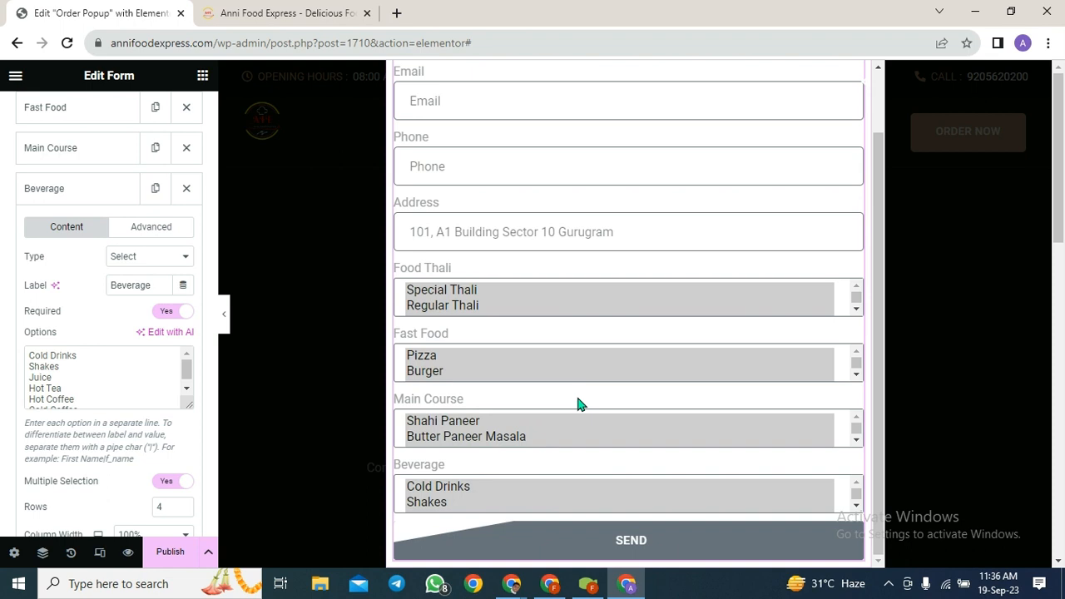
{"action": "scroll", "coordinate": [549, 241], "scroll_direction": "up", "scroll_amount": 2}
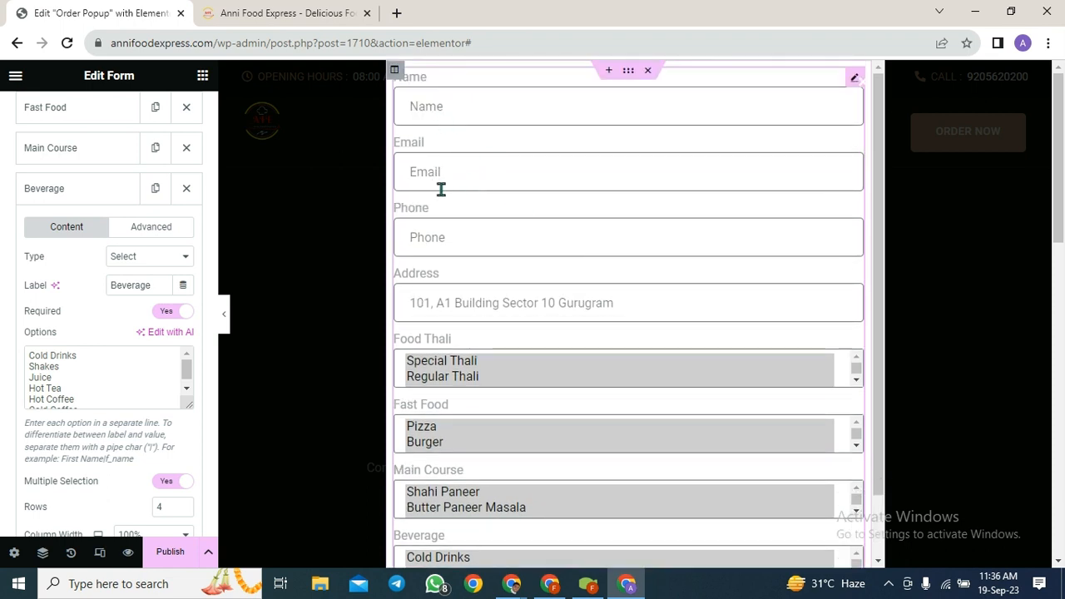
{"action": "scroll", "coordinate": [453, 245], "scroll_direction": "down", "scroll_amount": 2}
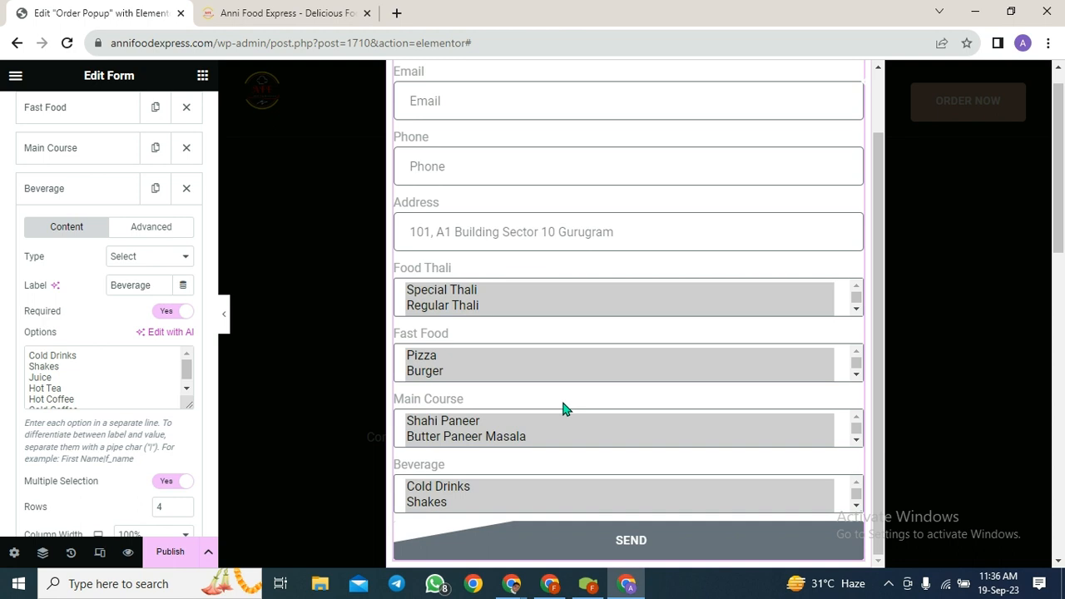
{"action": "scroll", "coordinate": [563, 407], "scroll_direction": "down", "scroll_amount": 3}
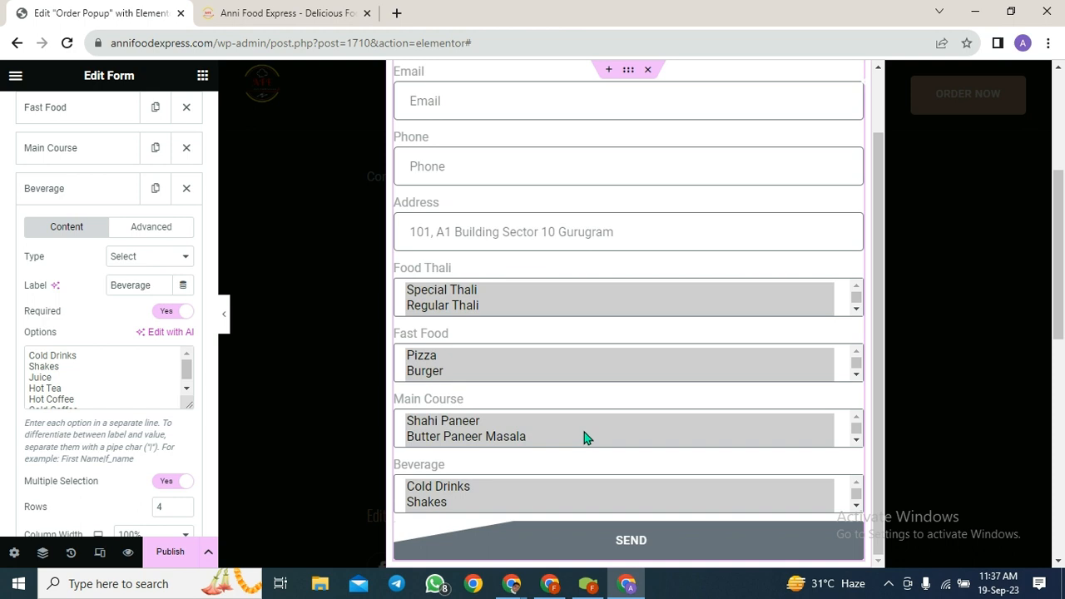
{"action": "scroll", "coordinate": [167, 491], "scroll_direction": "down", "scroll_amount": 1}
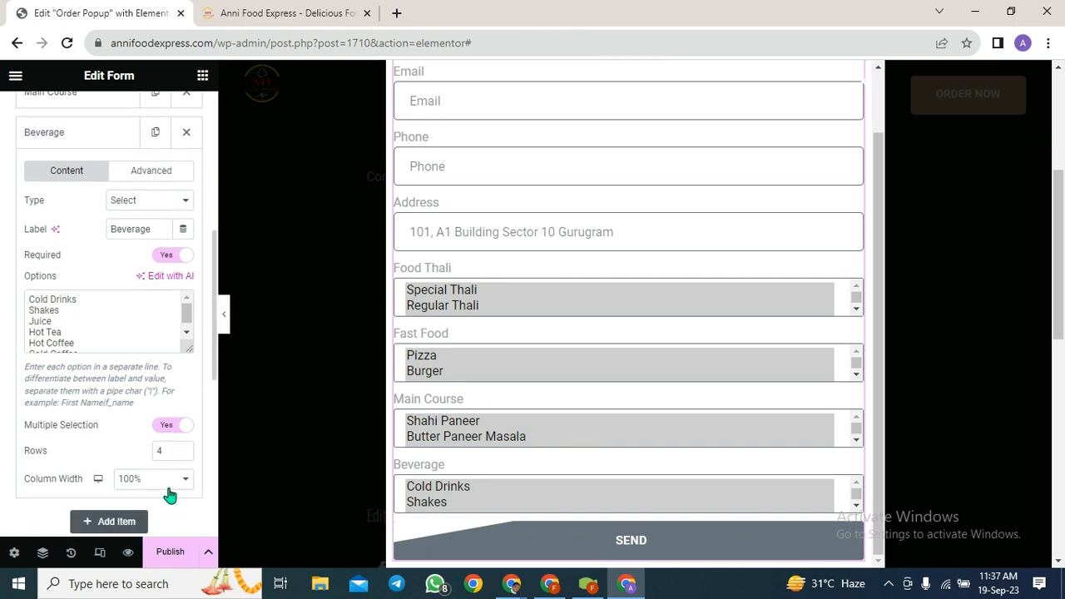
{"action": "scroll", "coordinate": [169, 494], "scroll_direction": "down", "scroll_amount": 3}
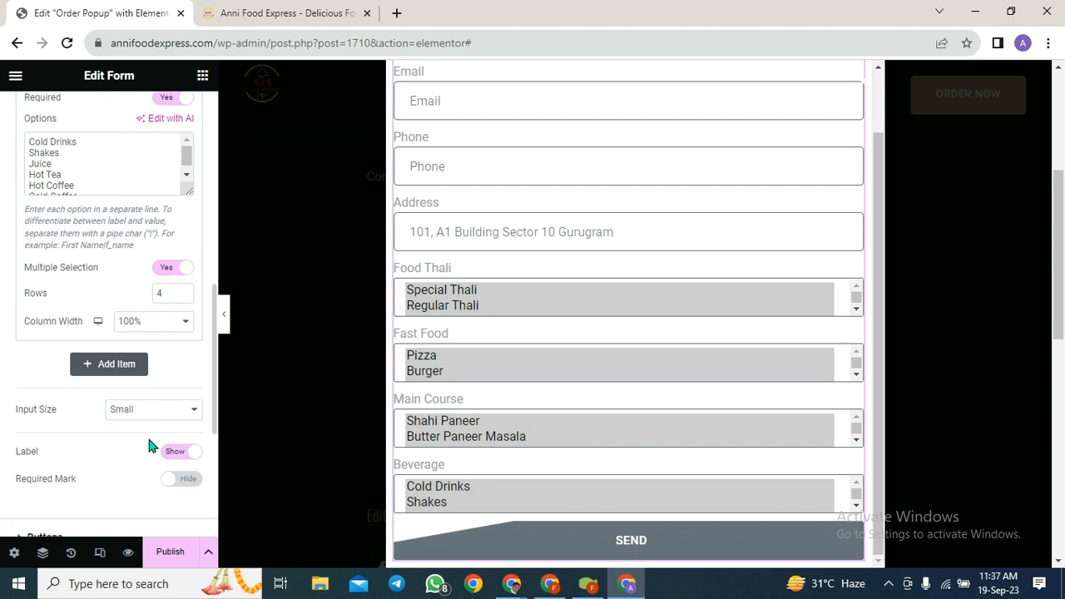
{"action": "scroll", "coordinate": [148, 440], "scroll_direction": "down", "scroll_amount": 2}
{"action": "scroll", "coordinate": [148, 439], "scroll_direction": "up", "scroll_amount": 6}
{"action": "right_click", "coordinate": [141, 413]}
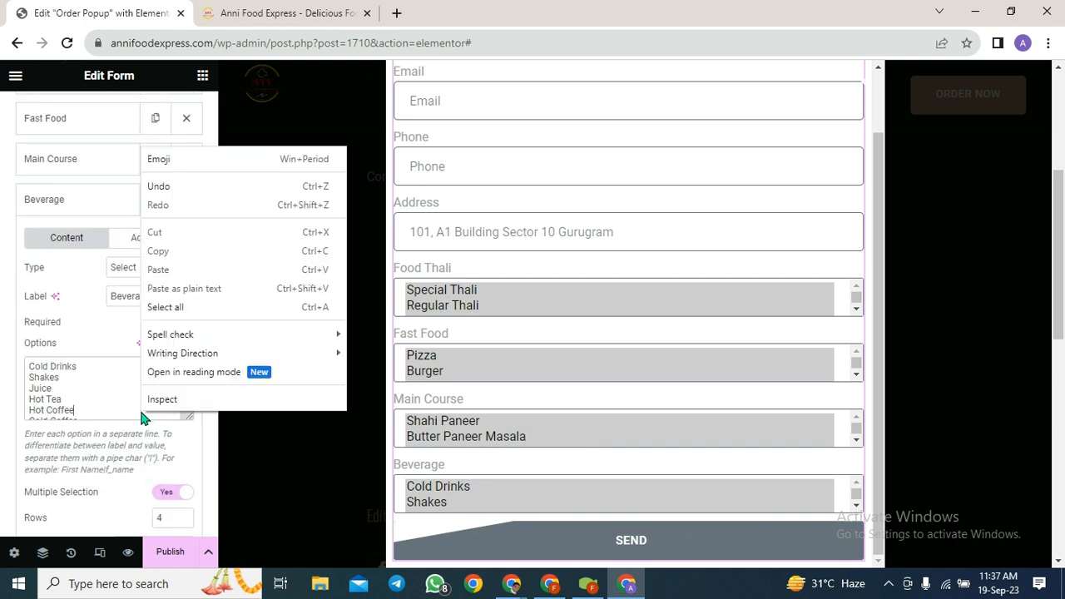
{"action": "left_click", "coordinate": [140, 412]}
{"action": "scroll", "coordinate": [141, 412], "scroll_direction": "down", "scroll_amount": 1}
{"action": "scroll", "coordinate": [140, 429], "scroll_direction": "down", "scroll_amount": 1}
{"action": "scroll", "coordinate": [136, 492], "scroll_direction": "down", "scroll_amount": 1}
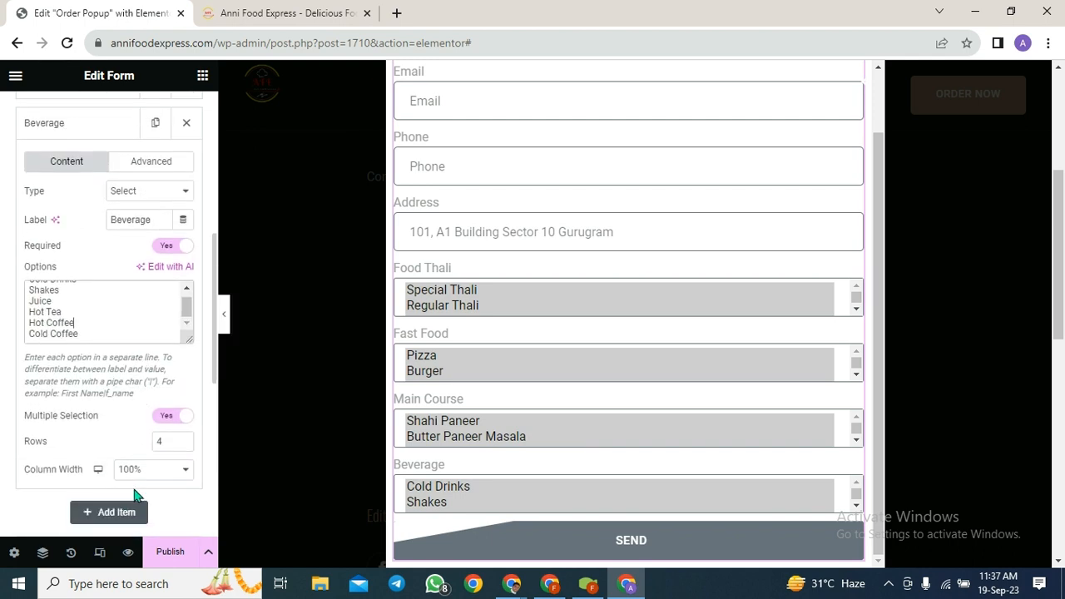
- Add a new form field and label it 'Payment Mode'
{"action": "left_click", "coordinate": [107, 511]}
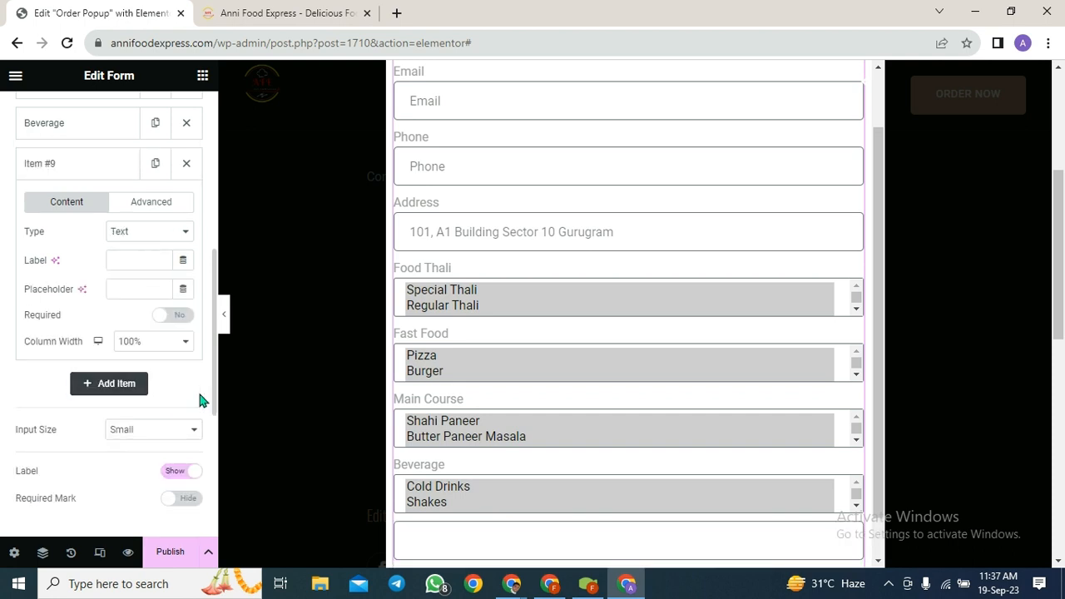
{"action": "left_click", "coordinate": [139, 208]}
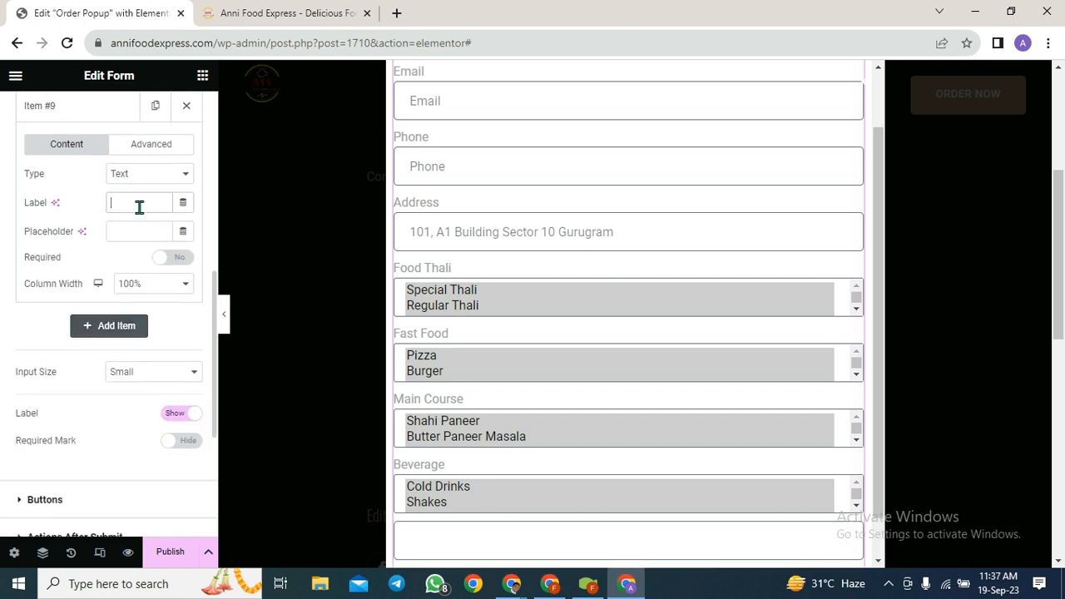
{"action": "type", "text": "PayMent"}
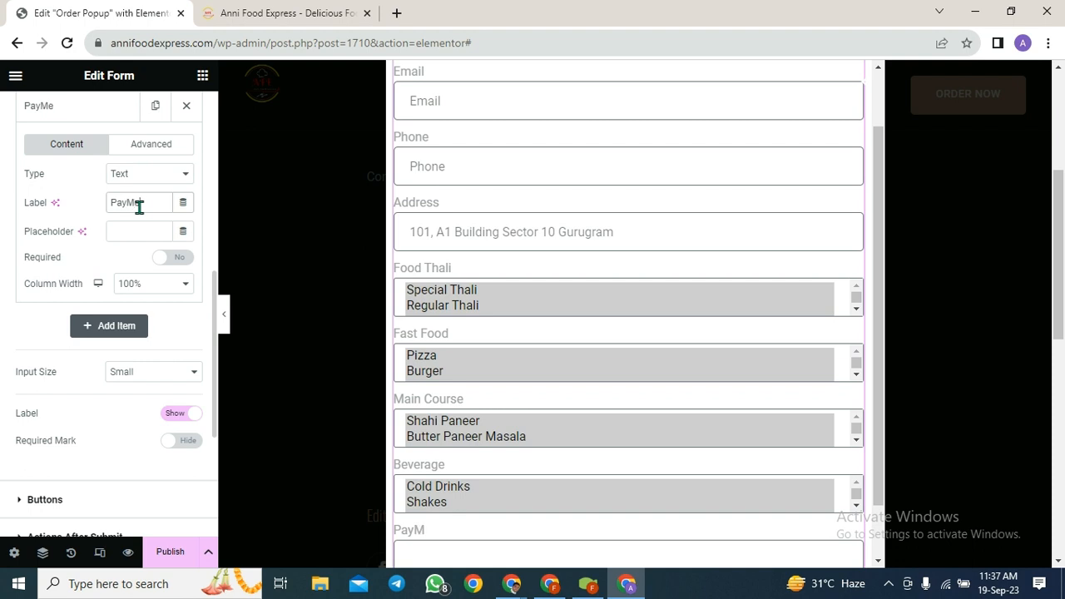
{"action": "key", "text": "BackSpace"}
{"action": "key", "text": "BackSpace"}
{"action": "key", "text": "BackSpace"}
{"action": "key", "text": "BackSpace"}
{"action": "type", "text": "ment Mode"}
{"action": "left_click", "coordinate": [163, 178]}
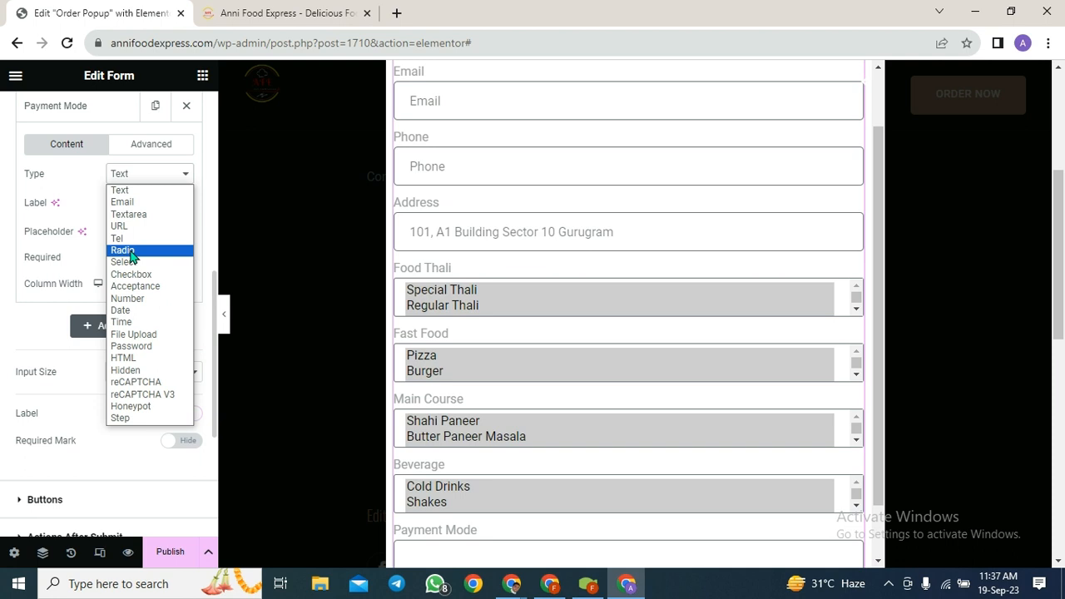
- Set Payment Mode to Radio type and make it required
{"action": "left_click", "coordinate": [130, 255]}
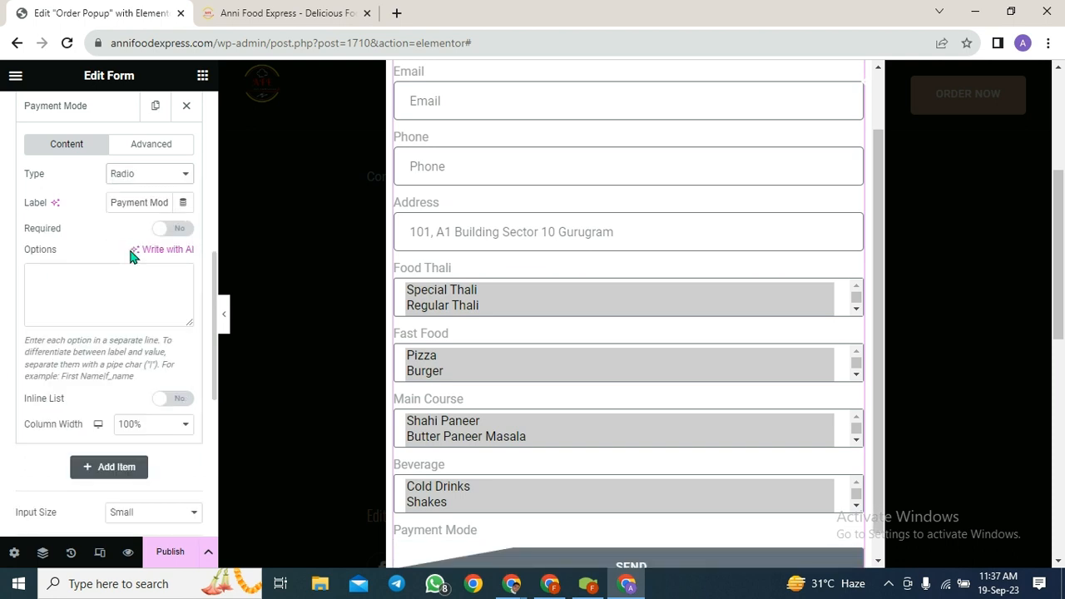
{"action": "left_click", "coordinate": [169, 230]}
{"action": "left_click", "coordinate": [72, 274]}
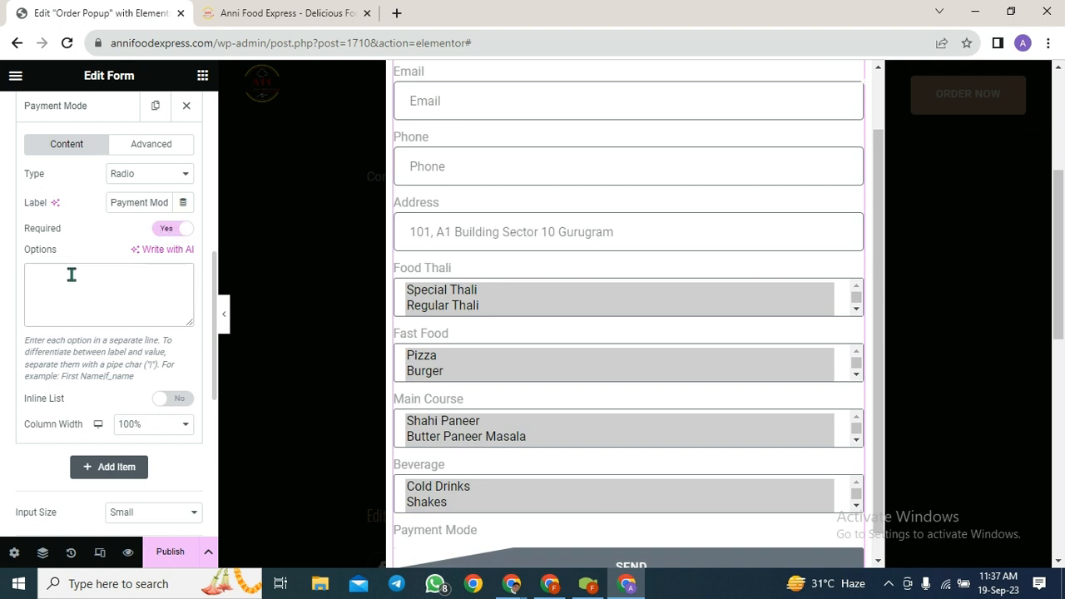
{"action": "left_click", "coordinate": [166, 202]}
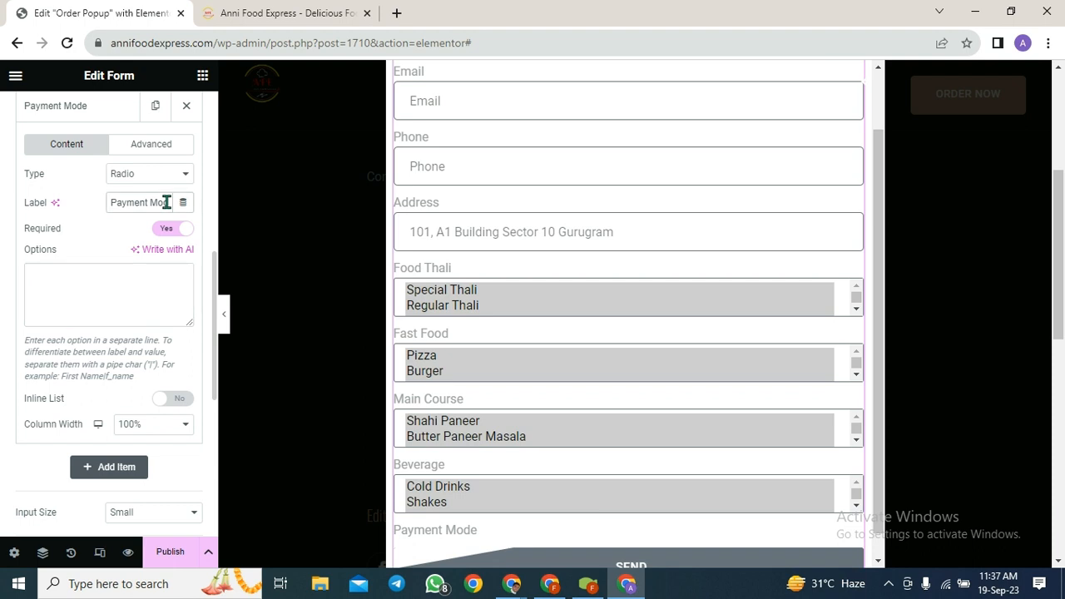
{"action": "left_click", "coordinate": [95, 275]}
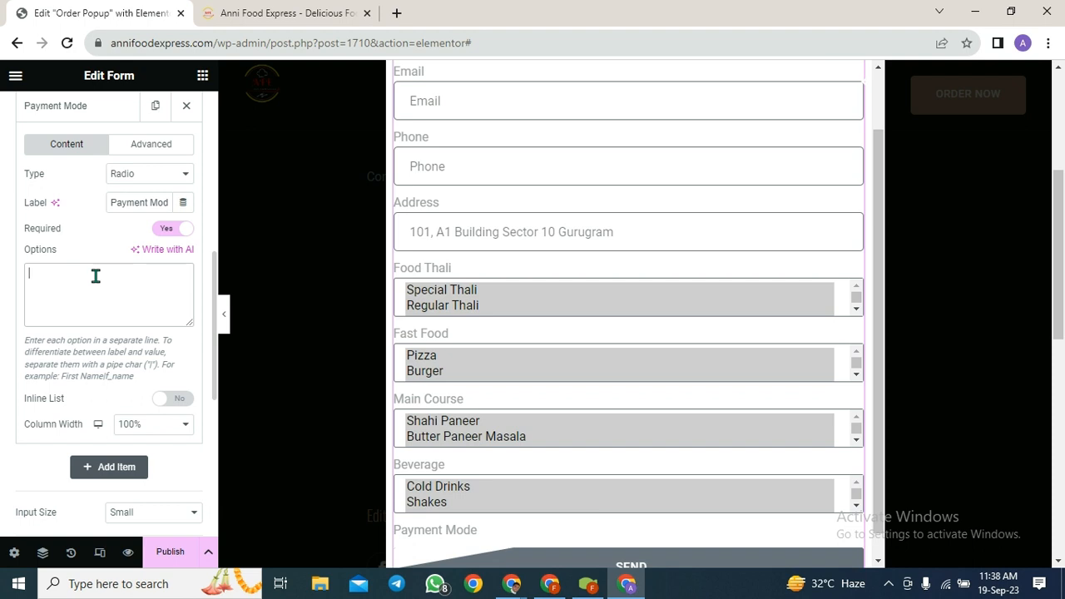
- Enter the first payment option 'UPI: GPay/PhonePay/Paytm/AmazonPay'
{"action": "type", "text": "Ca"}
{"action": "key", "text": "BackSpace"}
{"action": "key", "text": "BackSpace"}
{"action": "type", "text": "UPI Pay"}
{"action": "key", "text": "BackSpace"}
{"action": "key", "text": "BackSpace"}
{"action": "key", "text": "BackSpace"}
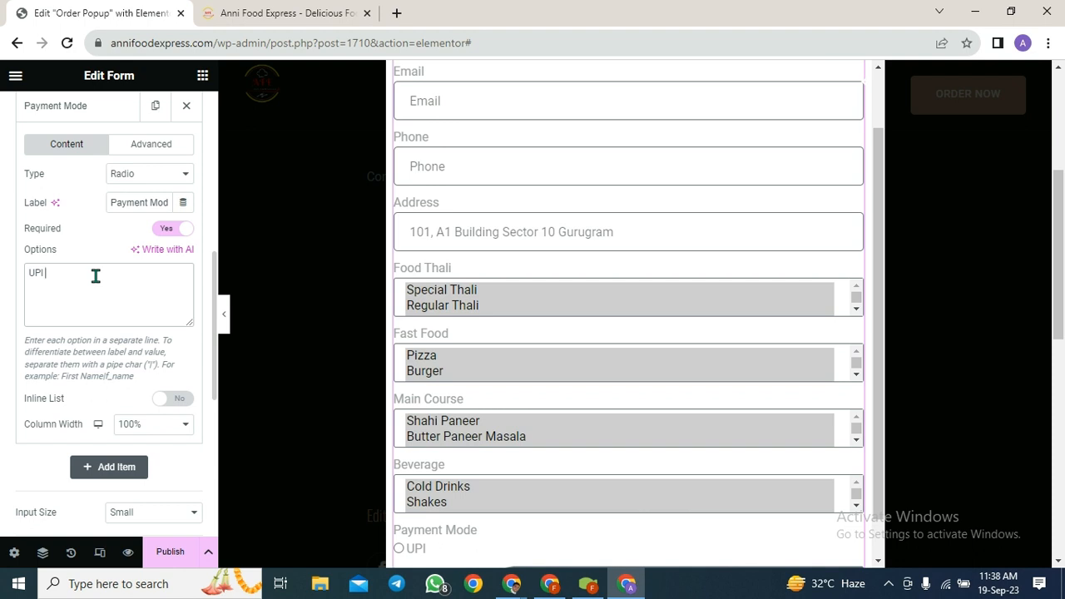
{"action": "key", "text": "BackSpace"}
{"action": "type", "text": ":"}
{"action": "type", "text": "GP"}
{"action": "key", "text": "BackSpace"}
{"action": "type", "text": "Pay"}
{"action": "type", "text": "/"}
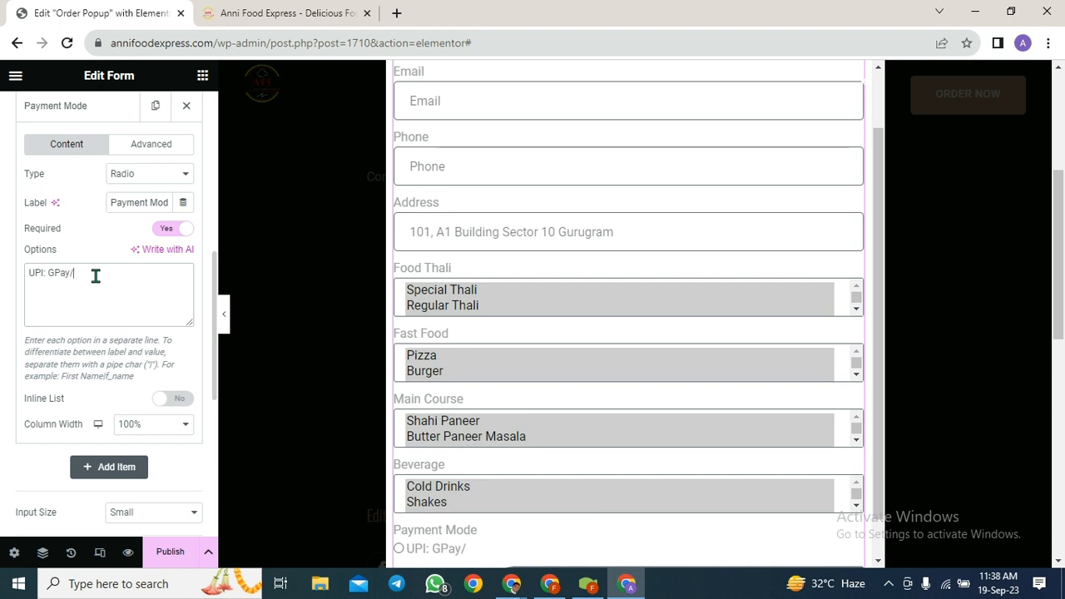
{"action": "type", "text": "Ph"}
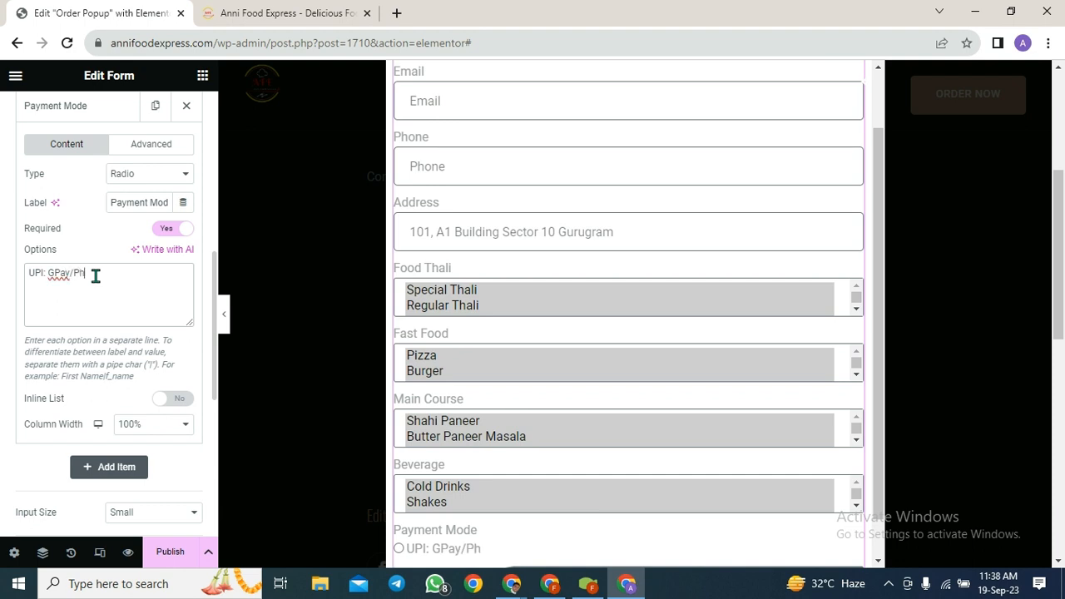
{"action": "type", "text": "onePay/Paytm/"}
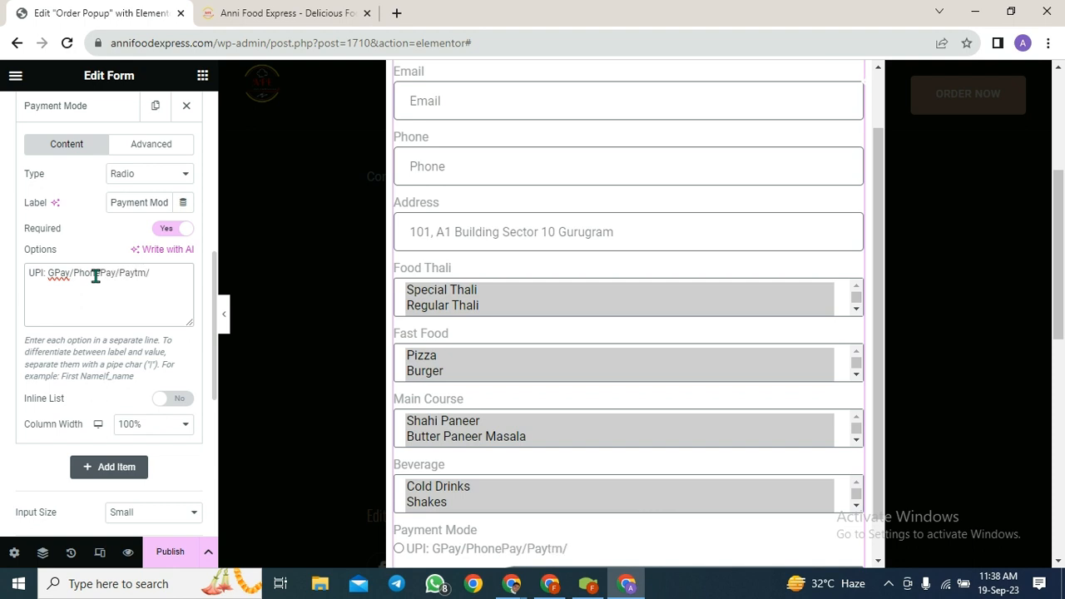
{"action": "type", "text": "AmazonPay"}
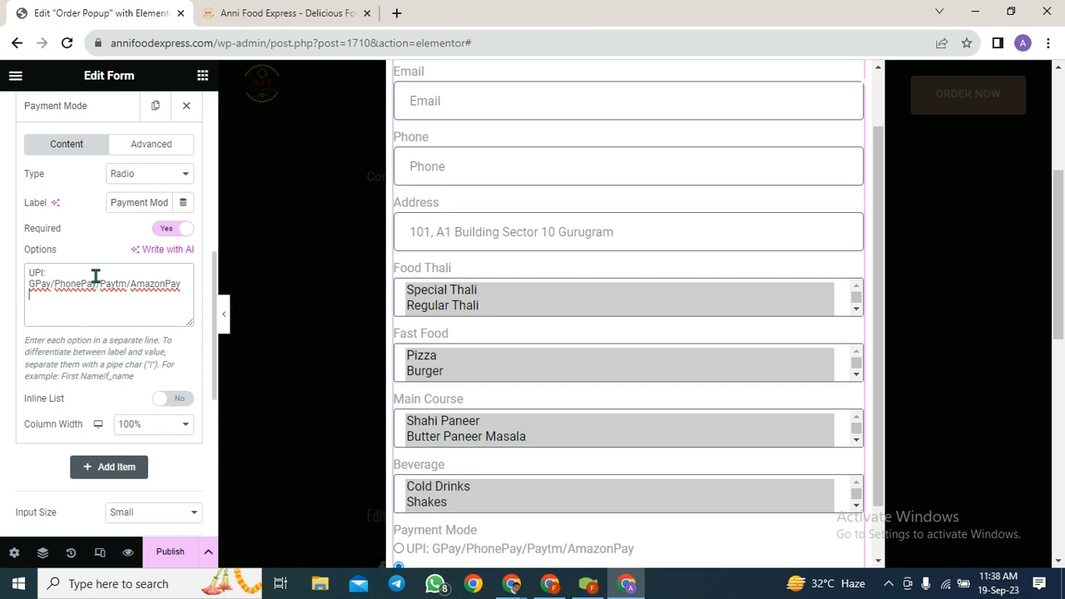
- Add Credit/Debit Card, Net Banking / Bank Transfer and Cash On Delivery options
{"action": "type", "text": "Credit/Debit Card"}
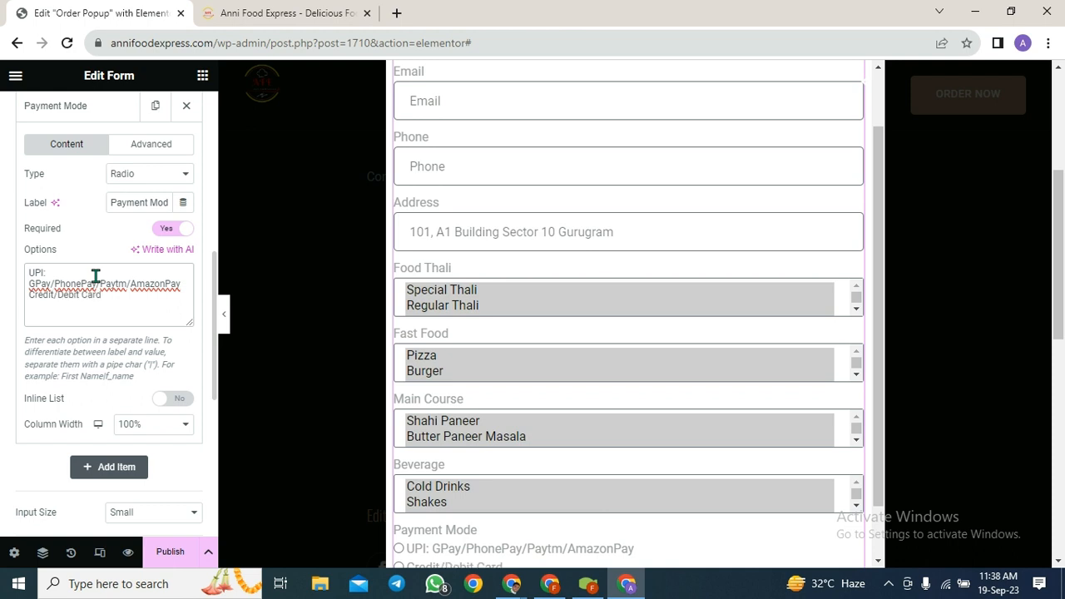
{"action": "key", "text": "Return"}
{"action": "type", "text": "Net"}
{"action": "key", "text": "BackSpace"}
{"action": "type", "text": "et"}
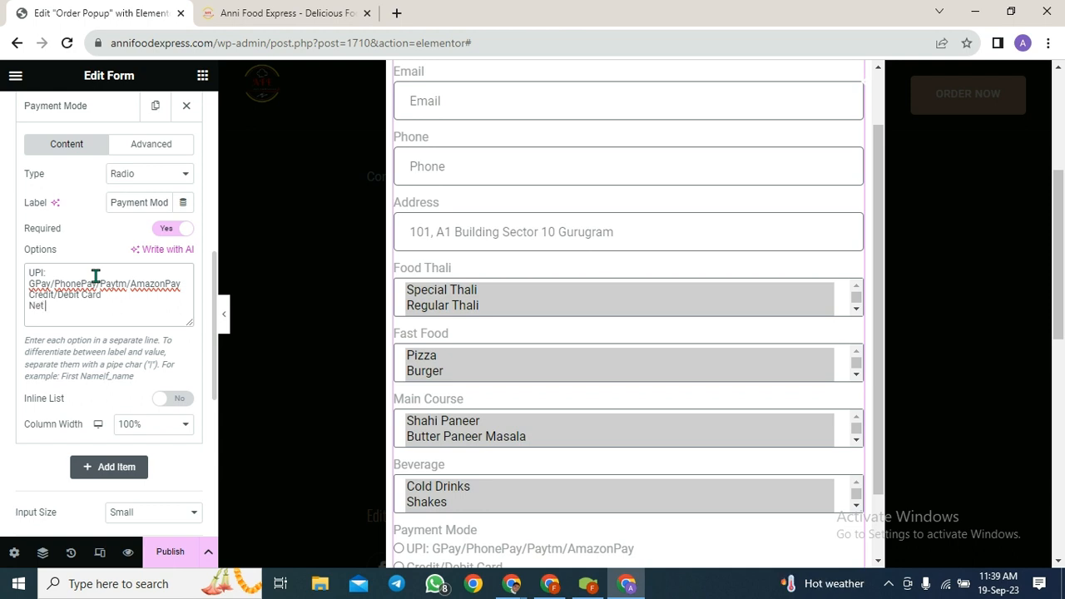
{"action": "type", "text": " Bank"}
{"action": "type", "text": "king /"}
{"action": "type", "text": " Online"}
{"action": "type", "text": "Tr"}
{"action": "key", "text": "BackSpace"}
{"action": "key", "text": "BackSpace"}
{"action": "key", "text": "BackSpace"}
{"action": "key", "text": "BackSpace"}
{"action": "key", "text": "BackSpace"}
{"action": "key", "text": "BackSpace"}
{"action": "key", "text": "BackSpace"}
{"action": "key", "text": "BackSpace"}
{"action": "type", "text": "Bank Transfer"}
{"action": "key", "text": "Return"}
{"action": "type", "text": "Cash On D"}
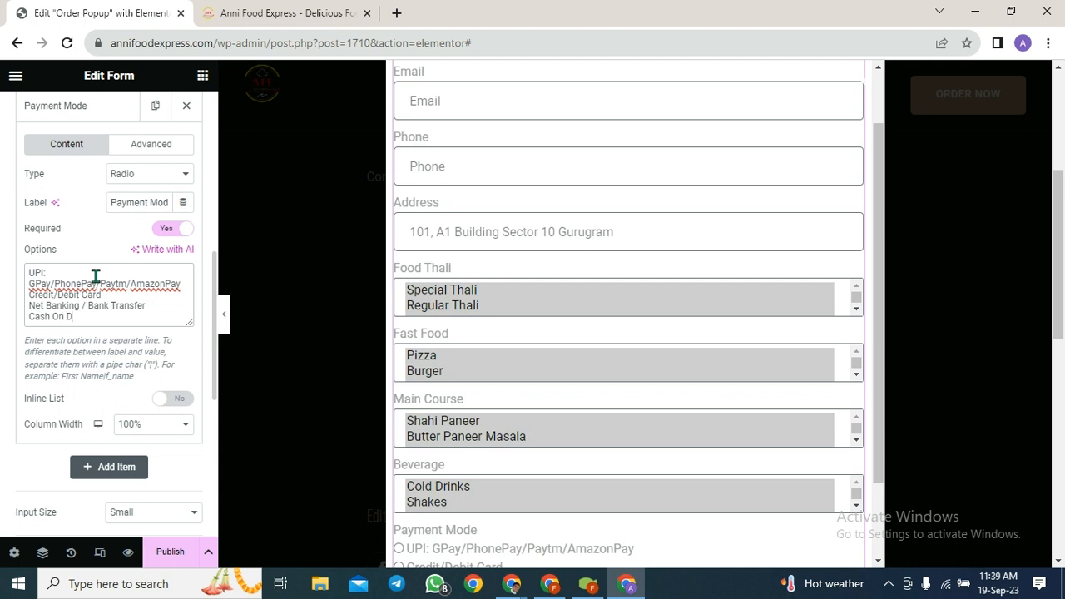
{"action": "type", "text": "elivery"}
{"action": "scroll", "coordinate": [141, 379], "scroll_direction": "down", "scroll_amount": 1}
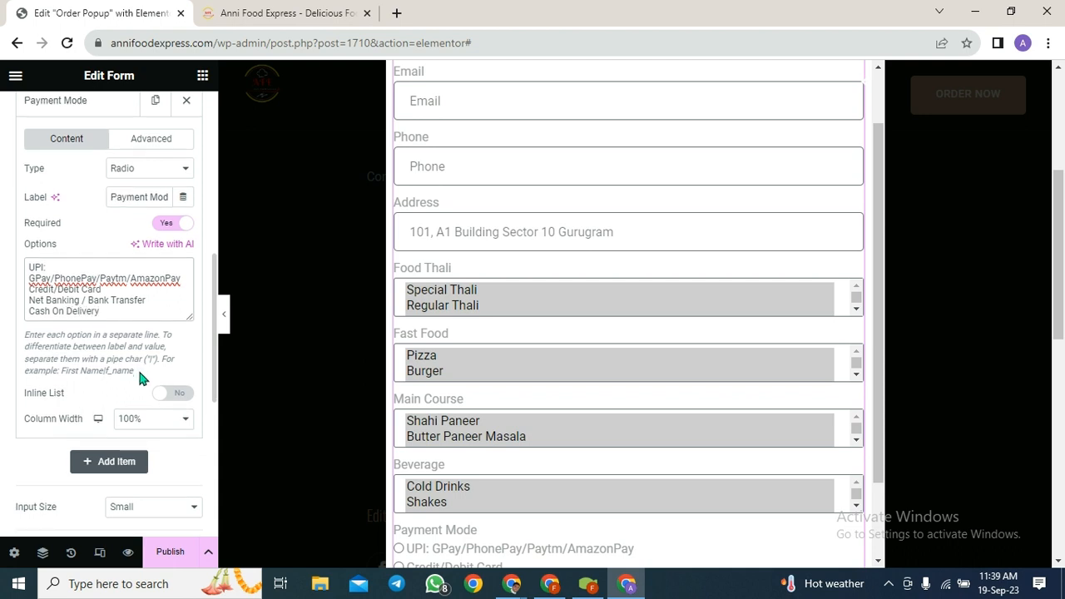
{"action": "scroll", "coordinate": [496, 370], "scroll_direction": "down", "scroll_amount": 3}
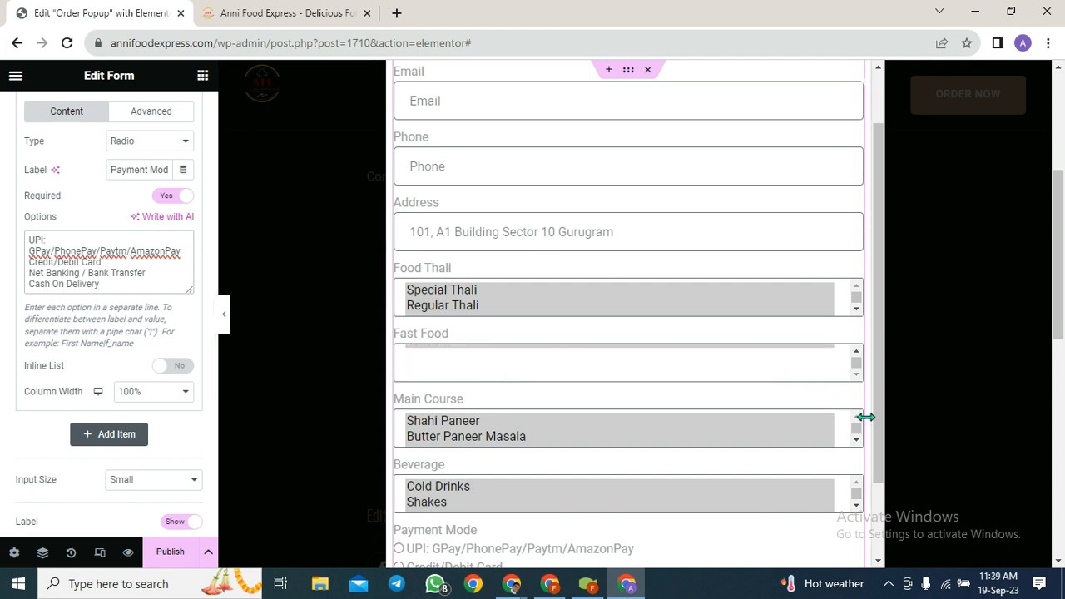
{"action": "scroll", "coordinate": [865, 417], "scroll_direction": "down", "scroll_amount": 1}
{"action": "scroll", "coordinate": [865, 417], "scroll_direction": "down", "scroll_amount": 2}
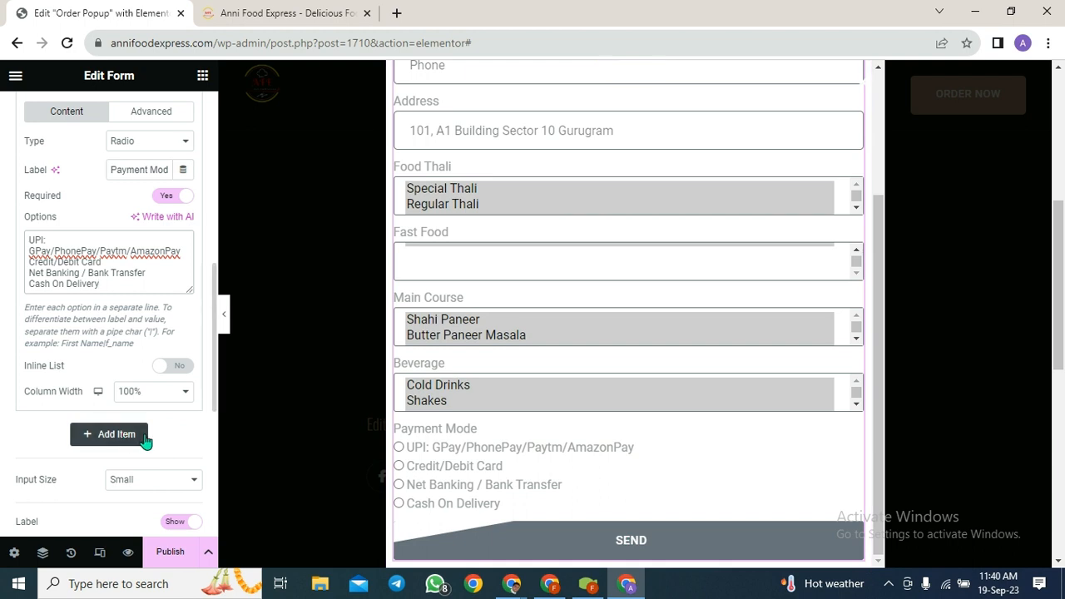
- Add a new Acceptance-type field labelled 'Terms & Connditions'
{"action": "left_click", "coordinate": [111, 439]}
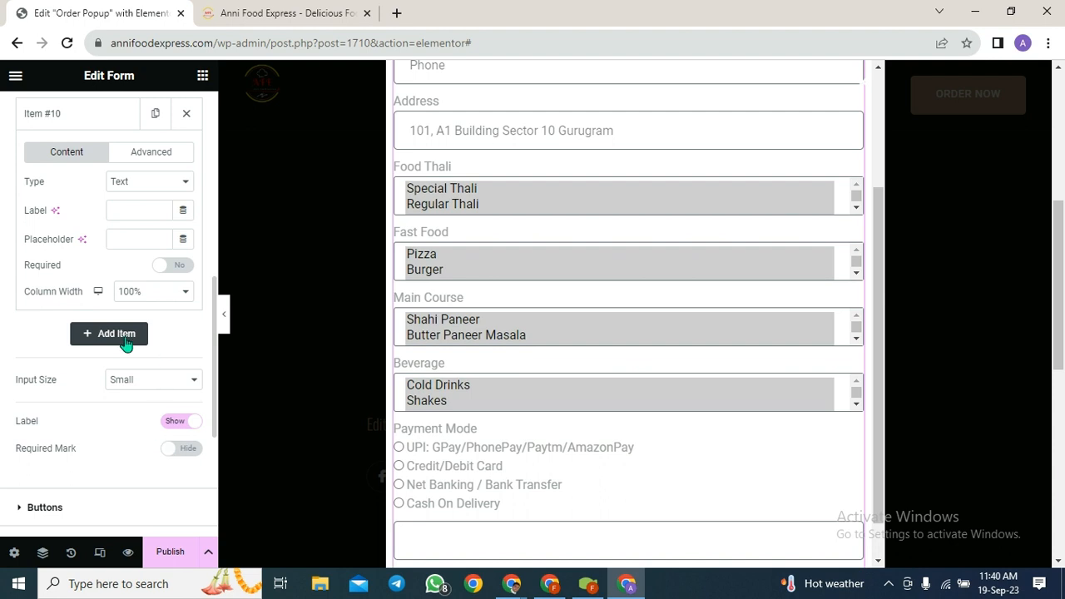
{"action": "scroll", "coordinate": [160, 300], "scroll_direction": "up", "scroll_amount": 1}
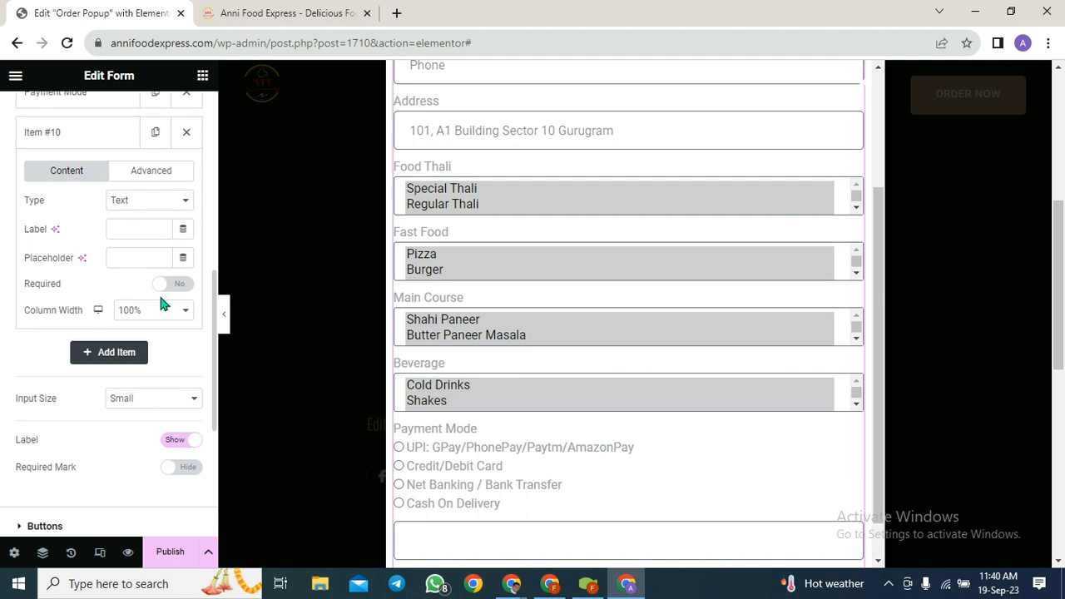
{"action": "left_click", "coordinate": [160, 207]}
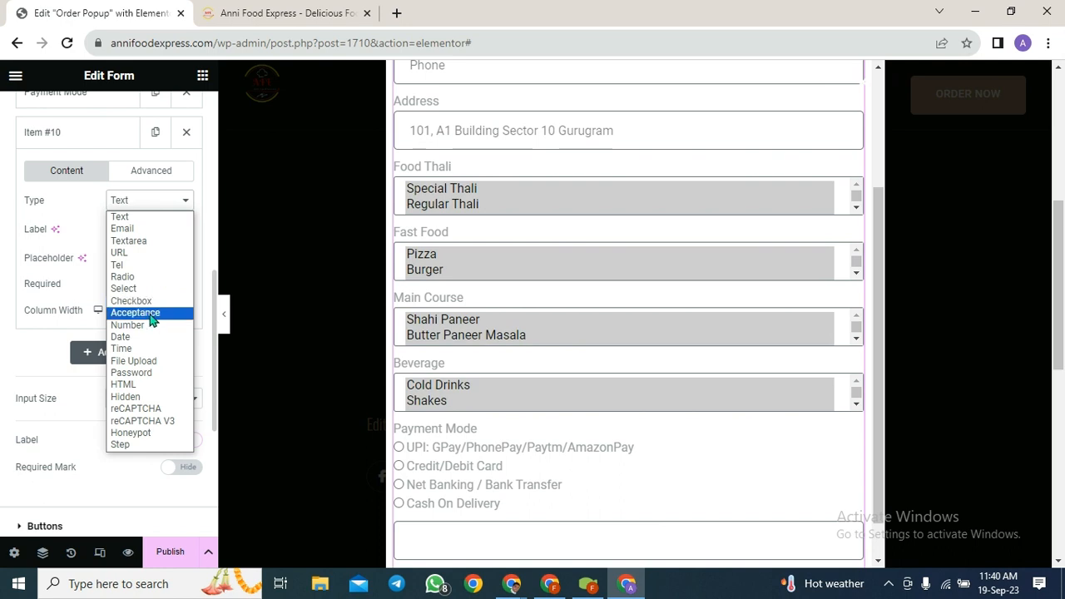
{"action": "left_click", "coordinate": [135, 312]}
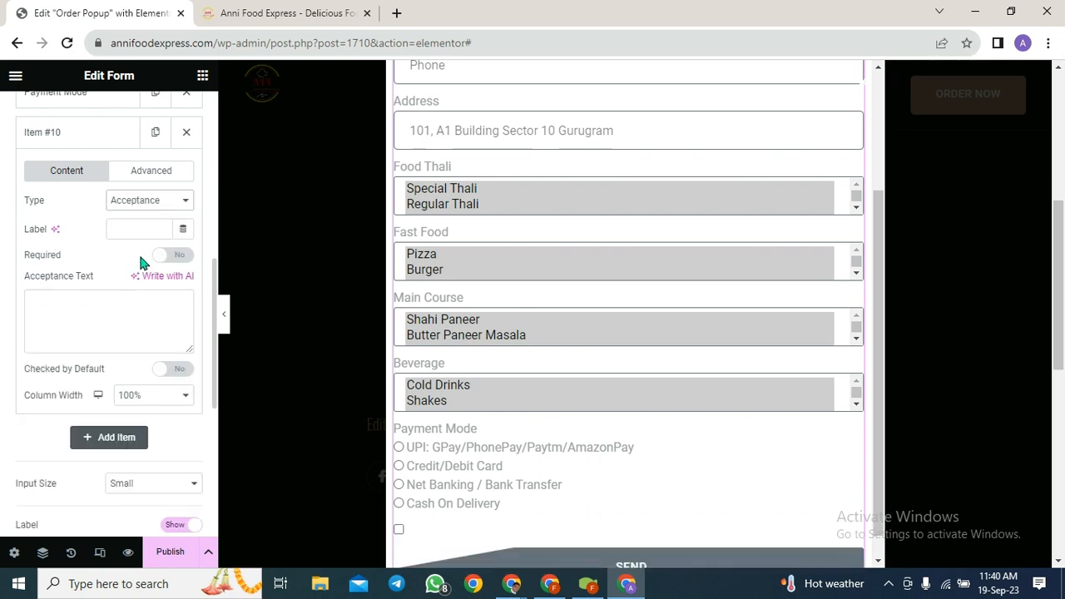
{"action": "left_click", "coordinate": [121, 224]}
{"action": "type", "text": "T"}
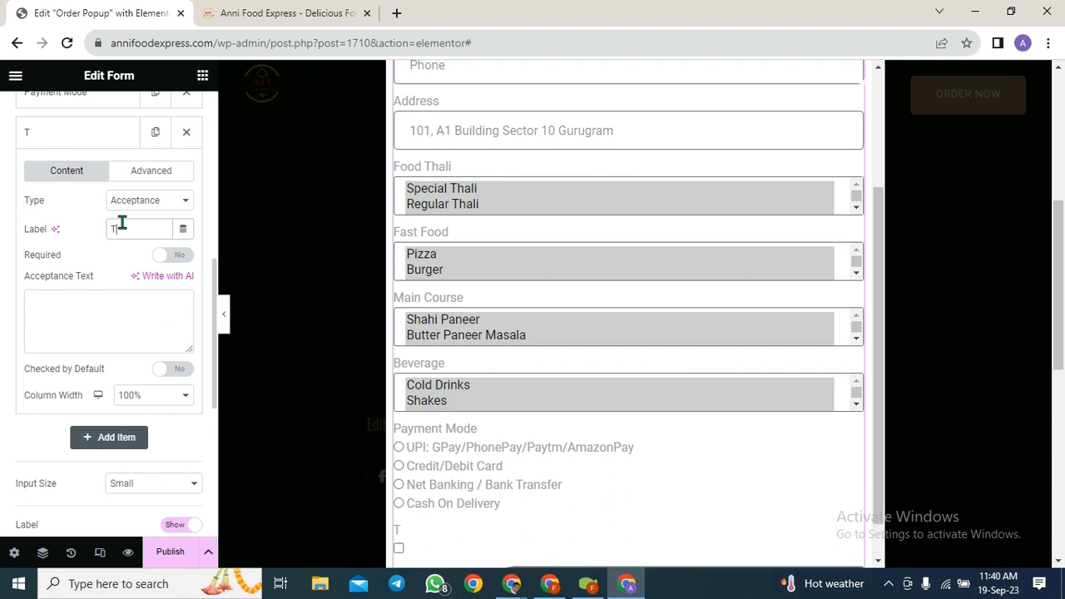
{"action": "type", "text": "erms & Con"}
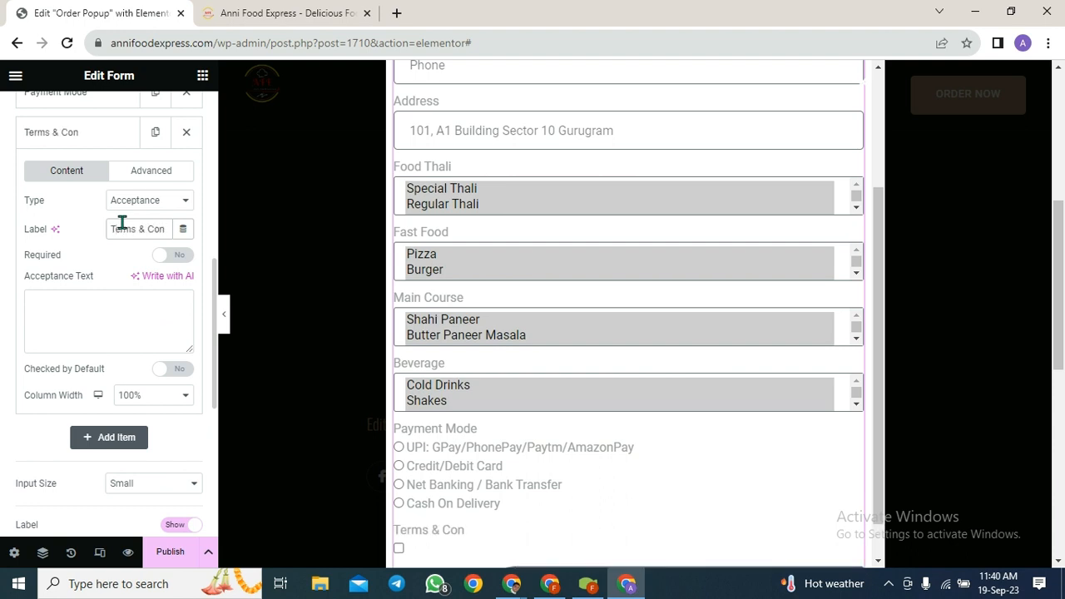
{"action": "type", "text": "nditions"}
- Set the acceptance text to 'We will Charge extra 2% on Credit and Debit Card Payment.' and make it required
{"action": "left_click", "coordinate": [71, 308]}
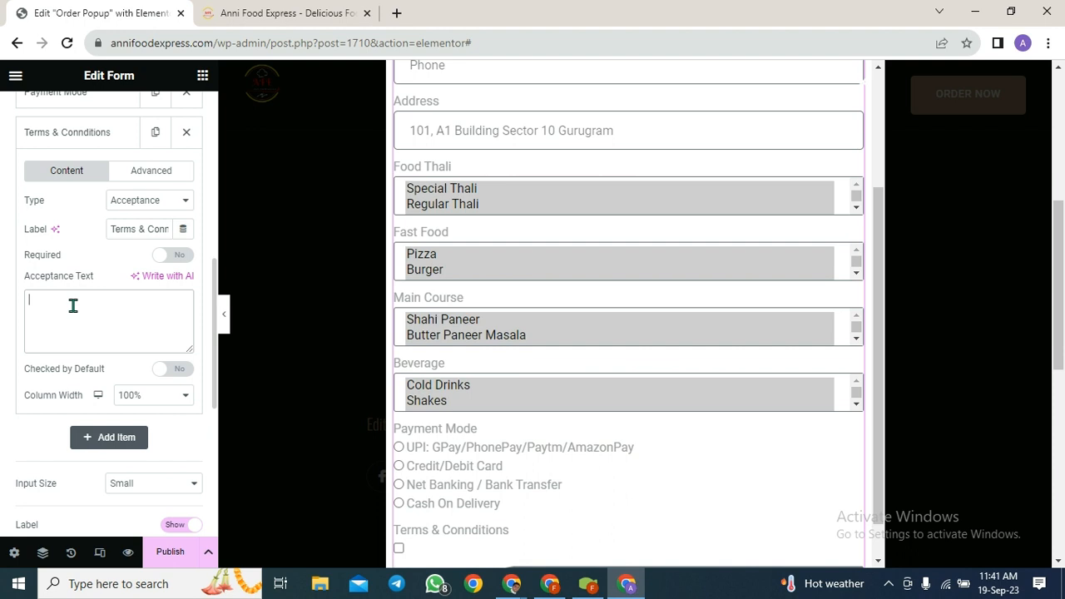
{"action": "type", "text": "We will Char"}
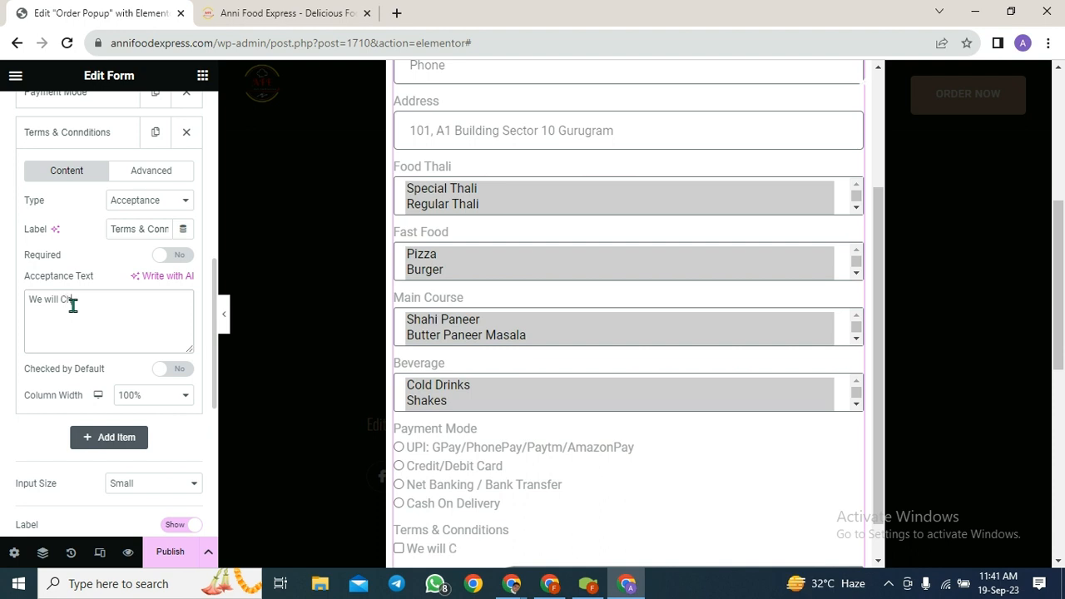
{"action": "type", "text": "ge exy"}
{"action": "key", "text": "BackSpace"}
{"action": "type", "text": "tra 2% on"}
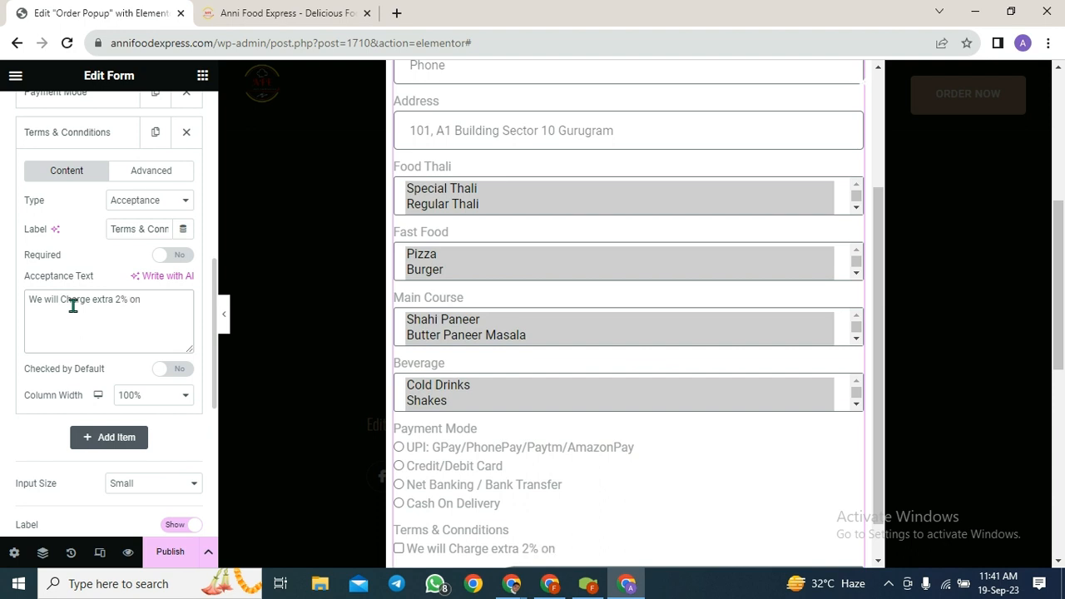
{"action": "type", "text": " Creadit and Debit"}
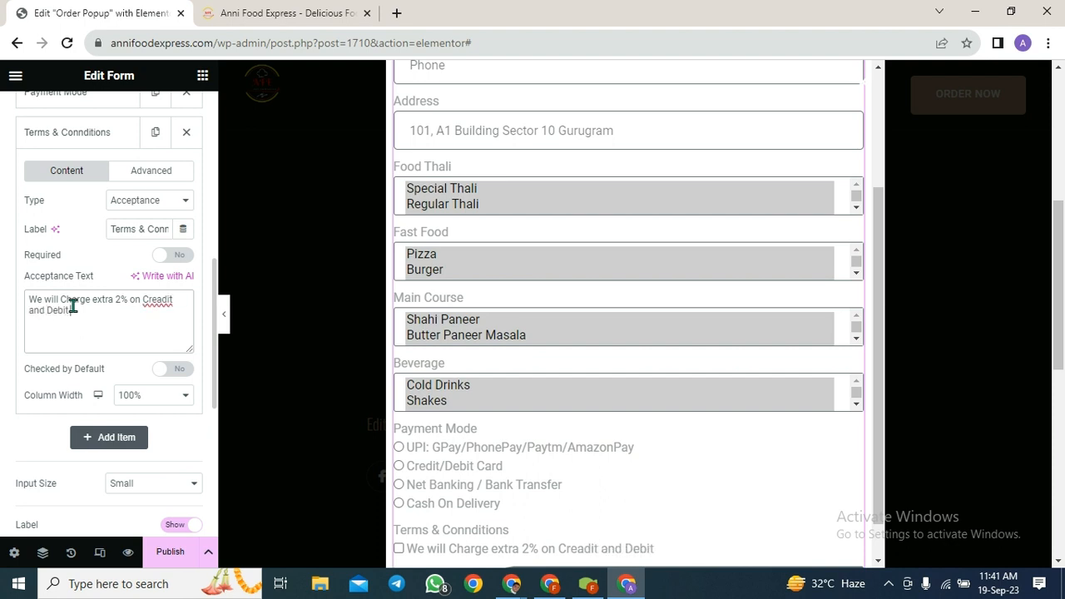
{"action": "key", "text": "BackSpace"}
{"action": "key", "text": "BackSpace"}
{"action": "key", "text": "BackSpace"}
{"action": "key", "text": "BackSpace"}
{"action": "key", "text": "BackSpace"}
{"action": "key", "text": "BackSpace"}
{"action": "key", "text": "BackSpace"}
{"action": "key", "text": "BackSpace"}
{"action": "key", "text": "BackSpace"}
{"action": "key", "text": "BackSpace"}
{"action": "key", "text": "BackSpace"}
{"action": "key", "text": "BackSpace"}
{"action": "key", "text": "BackSpace"}
{"action": "type", "text": "di"}
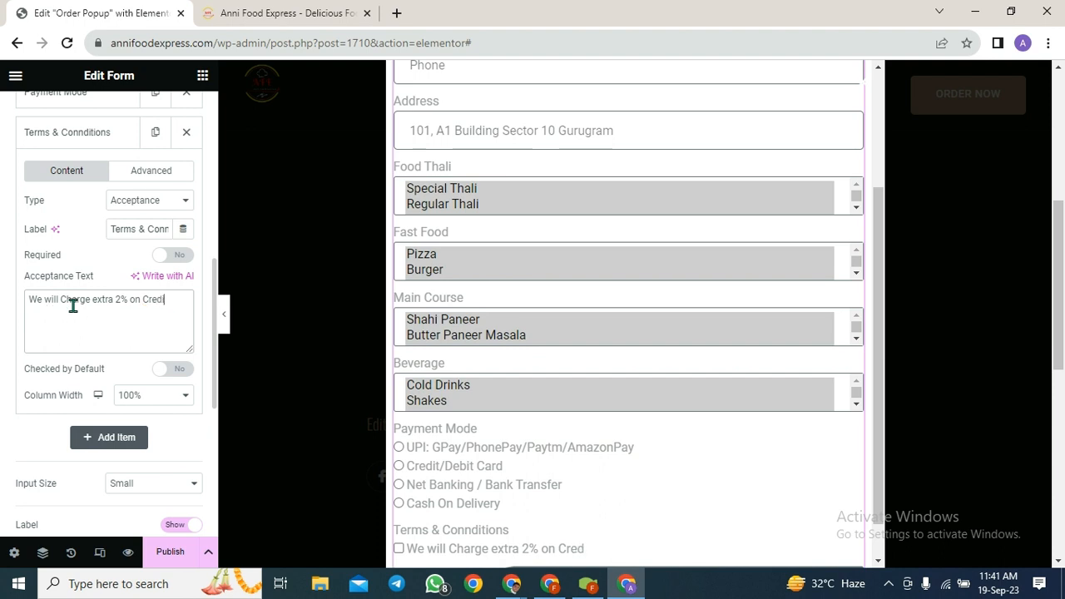
{"action": "type", "text": "t and D"}
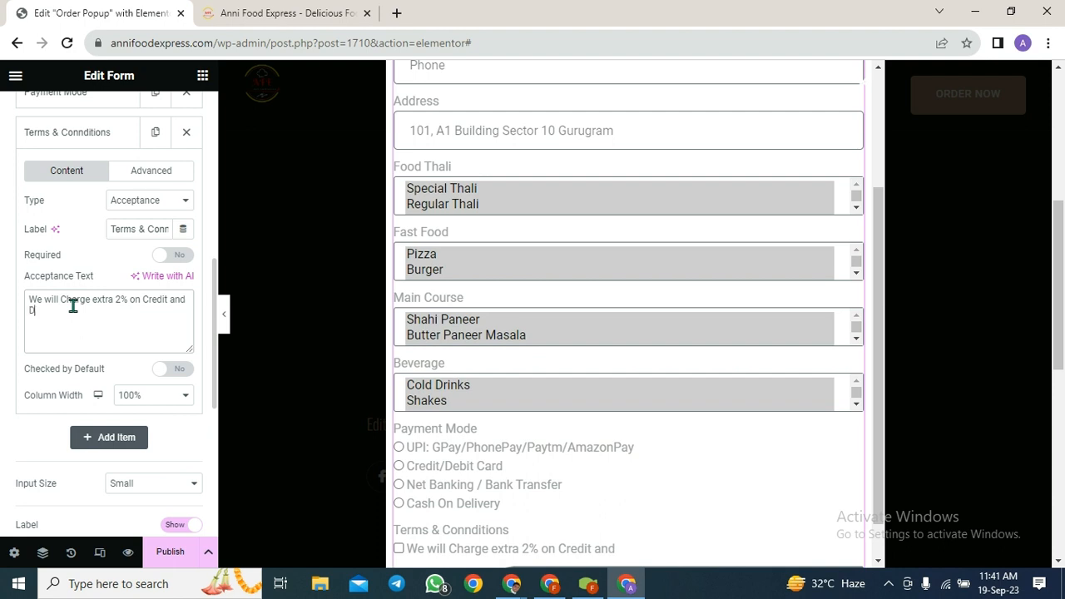
{"action": "type", "text": "ebit Card Payment"}
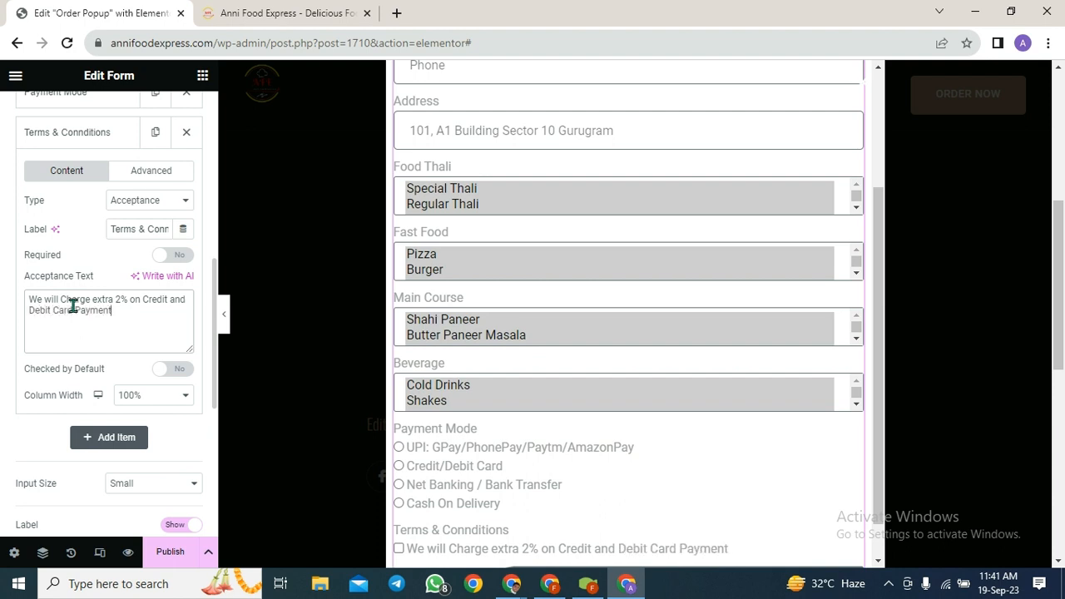
{"action": "type", "text": "."}
{"action": "left_click", "coordinate": [163, 263]}
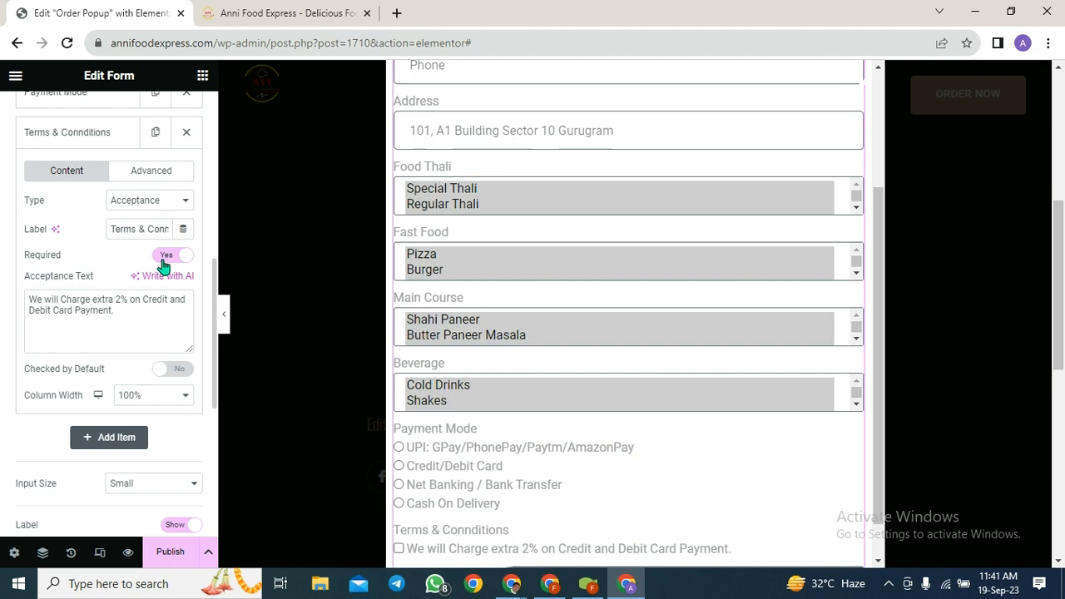
- In the form's Buttons settings, replace the submit label 'Send' with 'Confirm Order'
{"action": "scroll", "coordinate": [133, 432], "scroll_direction": "down", "scroll_amount": 2}
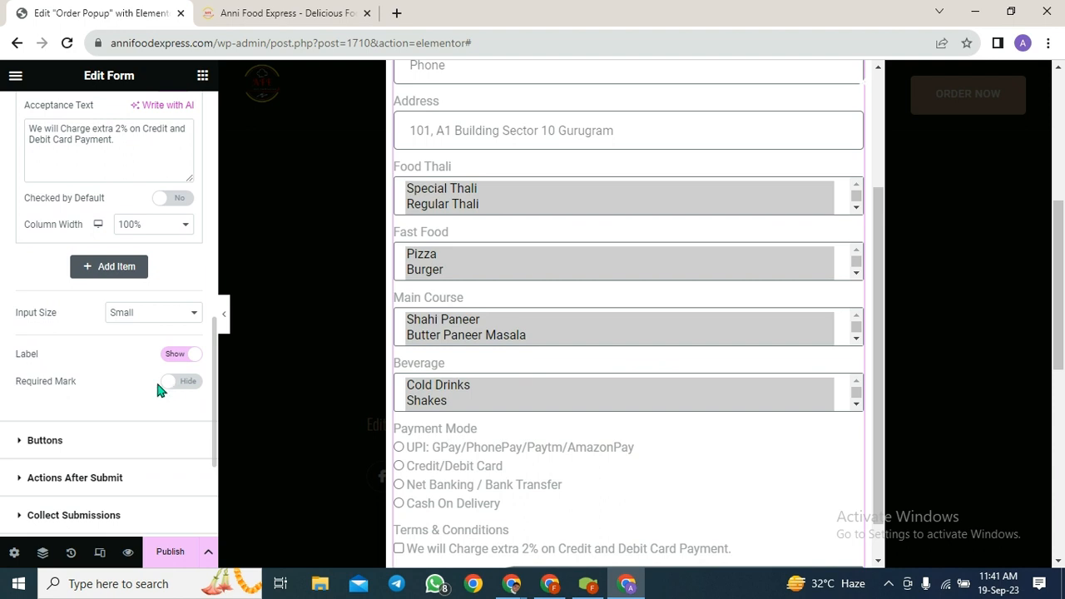
{"action": "scroll", "coordinate": [158, 387], "scroll_direction": "up", "scroll_amount": 1}
{"action": "scroll", "coordinate": [157, 386], "scroll_direction": "down", "scroll_amount": 1}
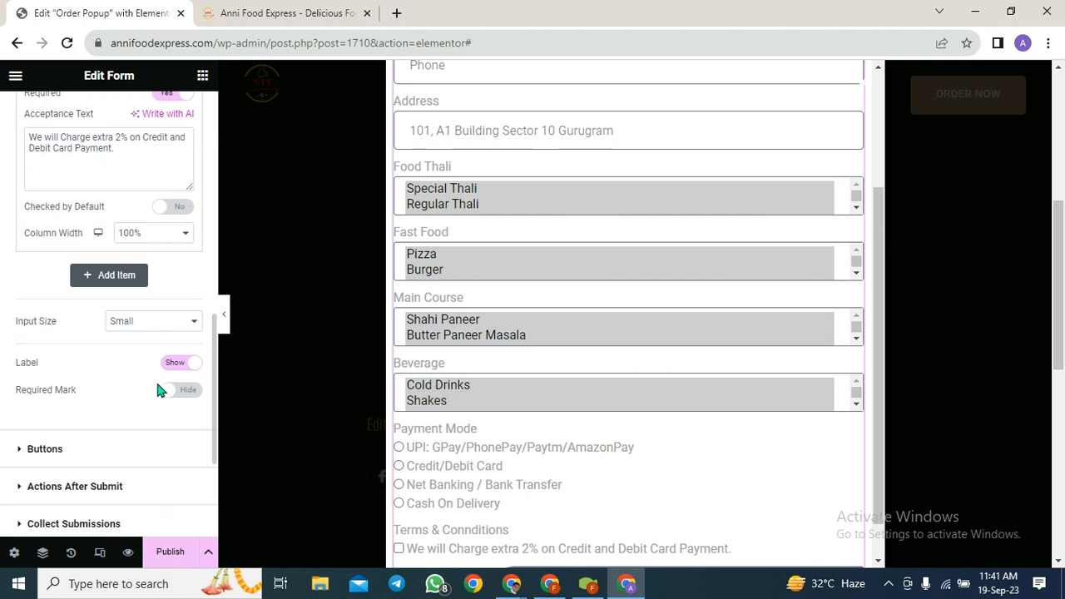
{"action": "scroll", "coordinate": [125, 426], "scroll_direction": "down", "scroll_amount": 1}
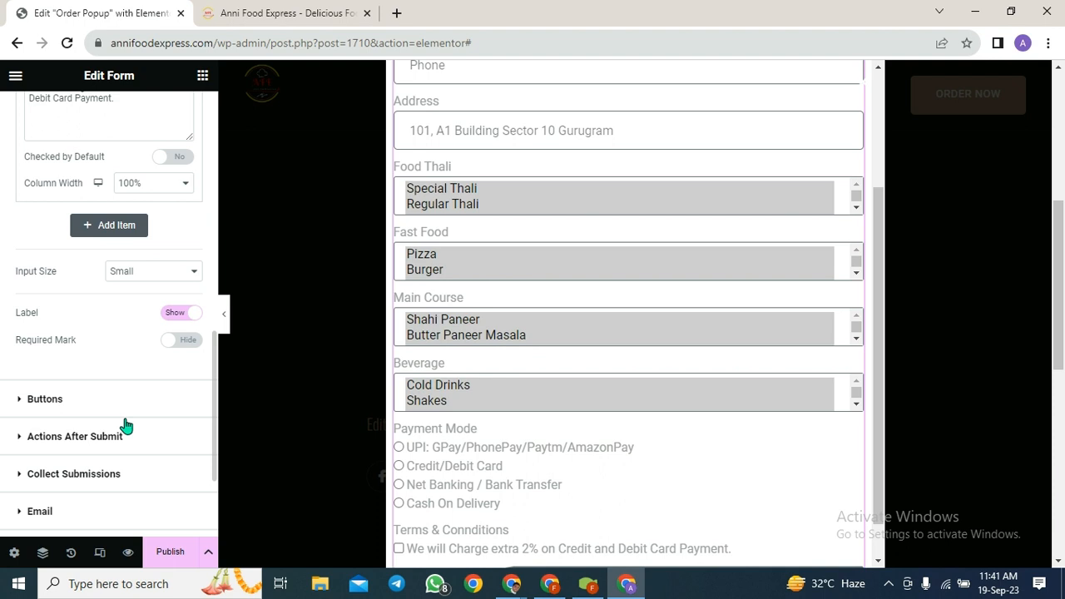
{"action": "scroll", "coordinate": [125, 426], "scroll_direction": "down", "scroll_amount": 1}
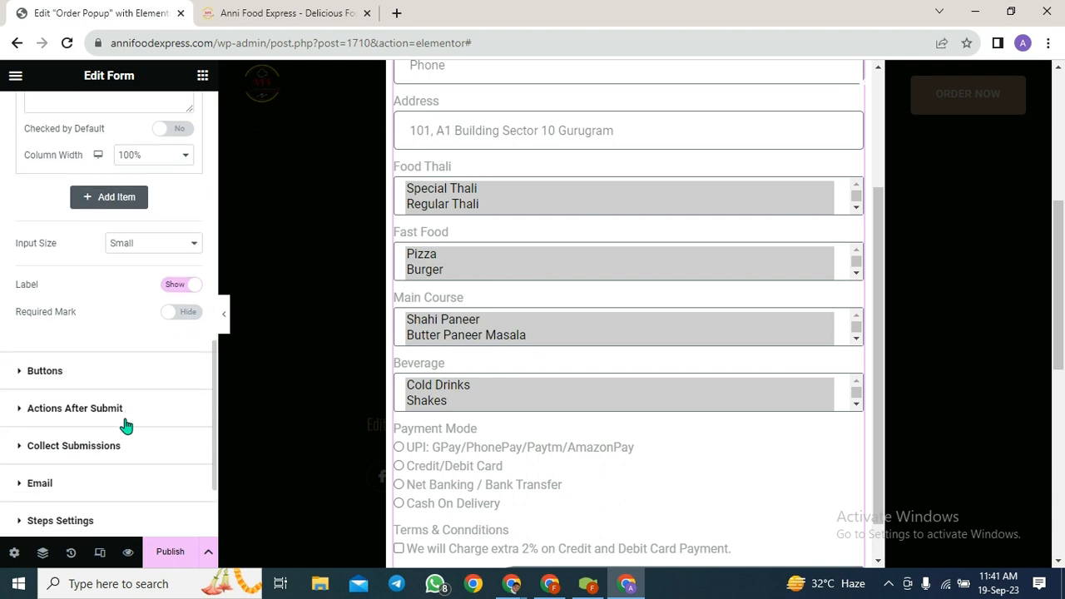
{"action": "scroll", "coordinate": [440, 369], "scroll_direction": "down", "scroll_amount": 1}
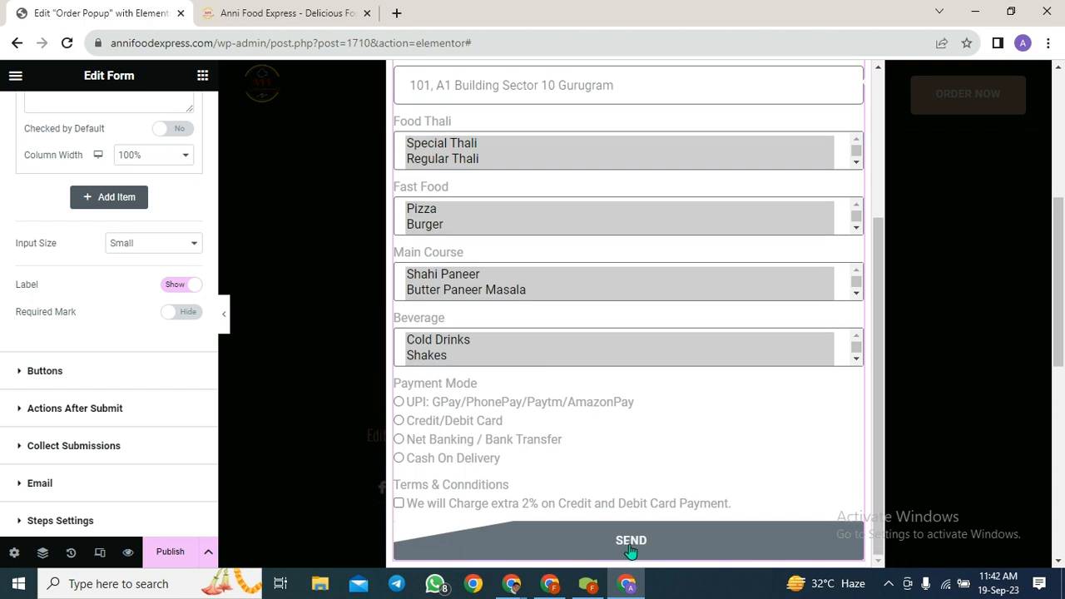
{"action": "left_click", "coordinate": [49, 376]}
{"action": "right_click", "coordinate": [135, 372]}
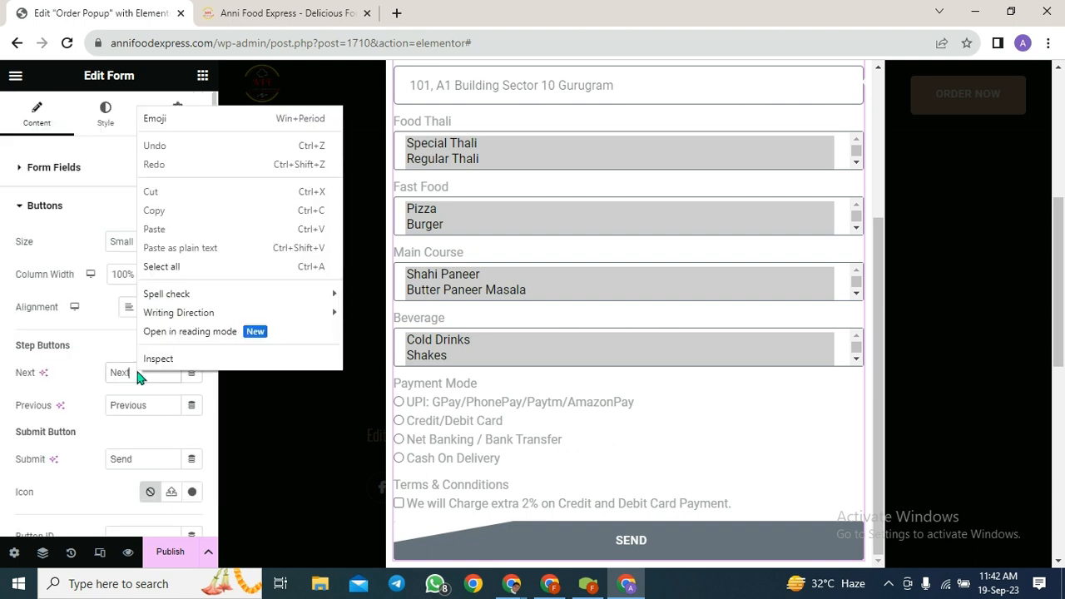
{"action": "left_click", "coordinate": [171, 406]}
{"action": "left_click_drag", "start_coordinate": [155, 460], "coordinate": [32, 463]}
{"action": "key", "text": "BackSpace"}
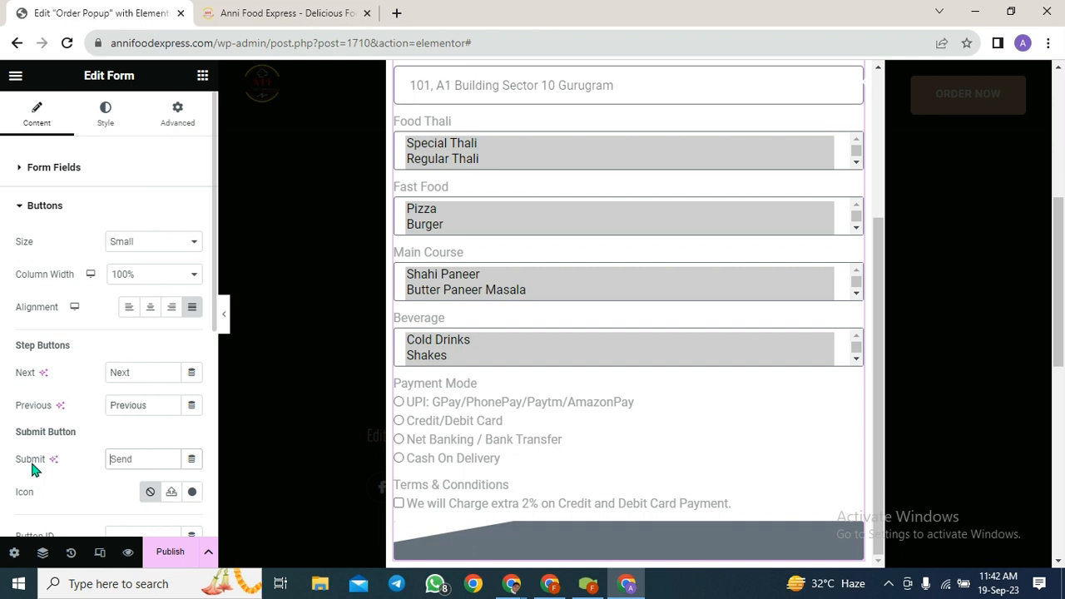
{"action": "type", "text": "Order"}
{"action": "key", "text": "BackSpace"}
{"action": "key", "text": "BackSpace"}
{"action": "key", "text": "BackSpace"}
{"action": "key", "text": "BackSpace"}
{"action": "type", "text": "Confirm O"}
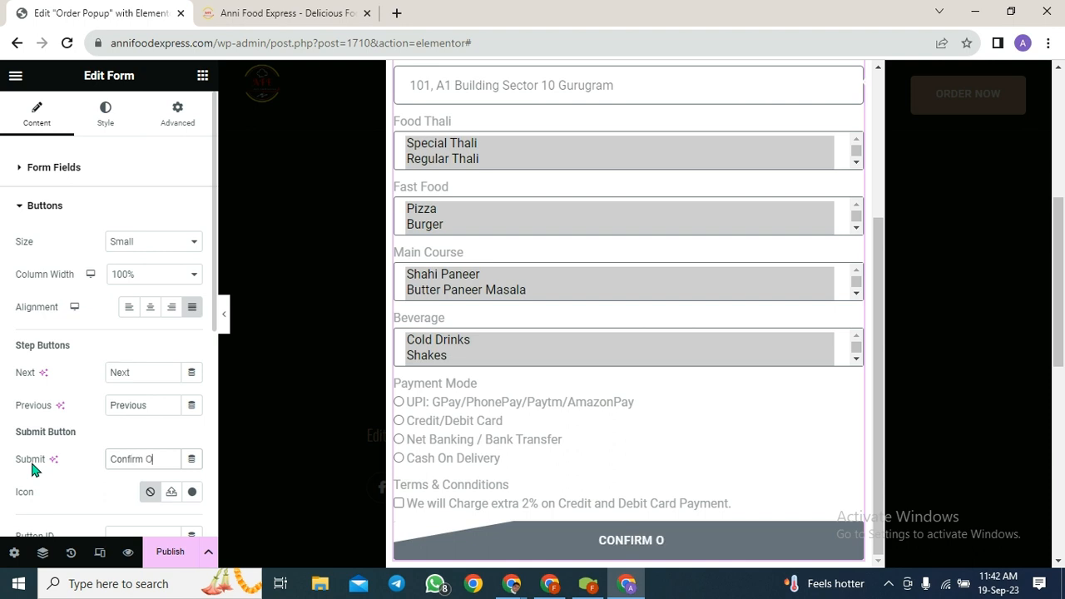
{"action": "type", "text": "rder"}
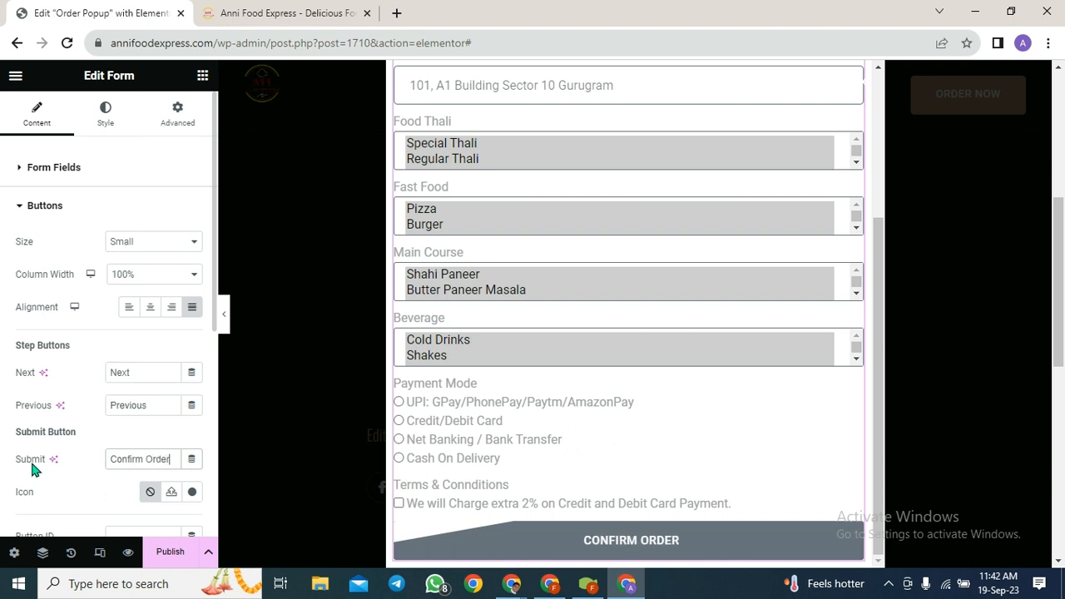
{"action": "scroll", "coordinate": [66, 475], "scroll_direction": "down", "scroll_amount": 2}
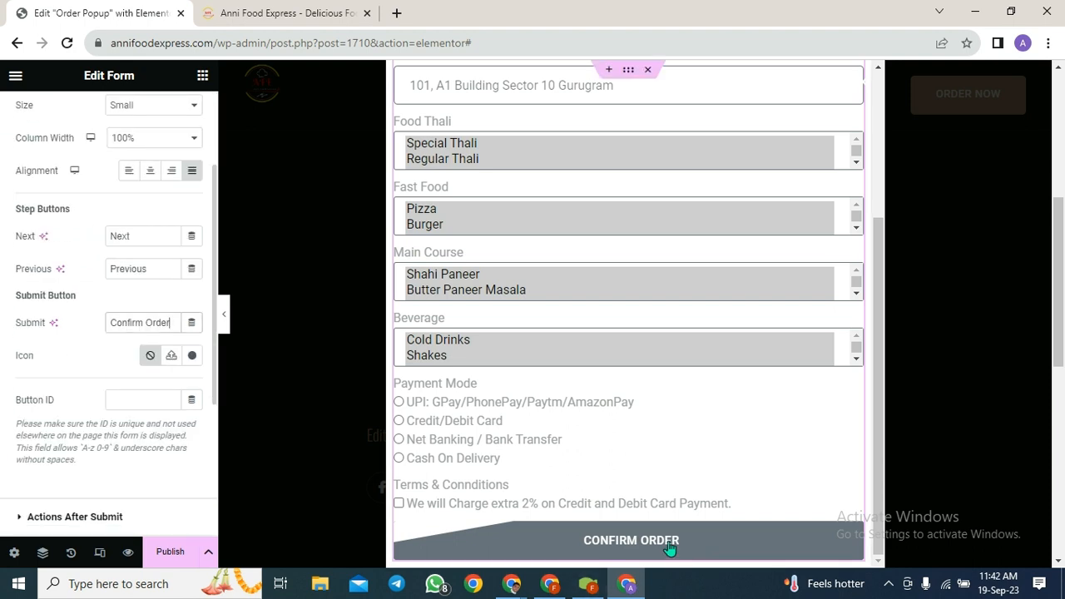
{"action": "scroll", "coordinate": [64, 474], "scroll_direction": "down", "scroll_amount": 3}
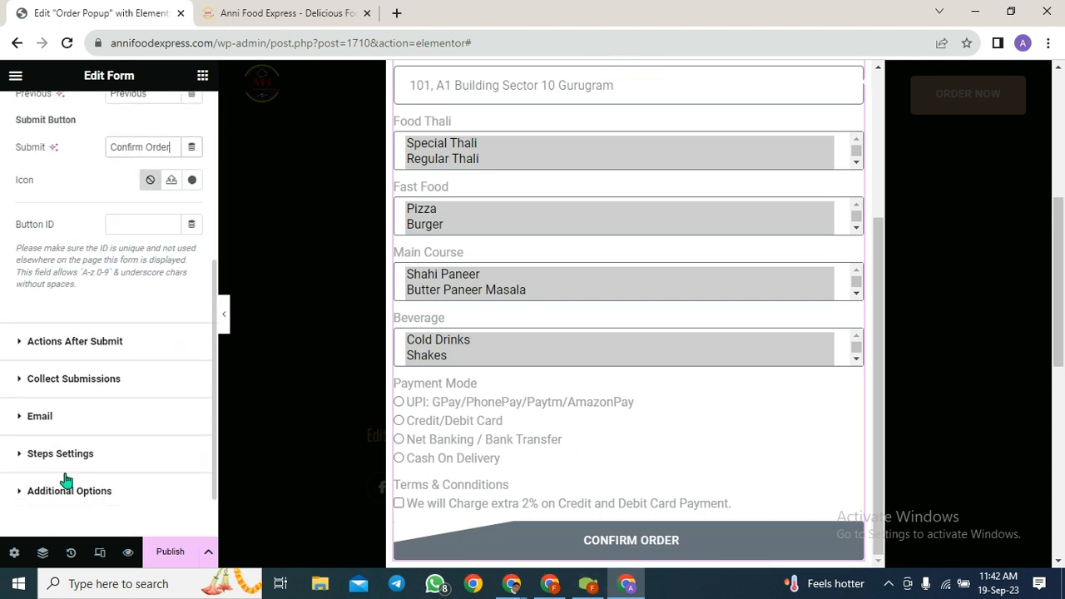
- Give the Order Popup an Include / Entire Site display condition in its publish settings
{"action": "left_click", "coordinate": [166, 553]}
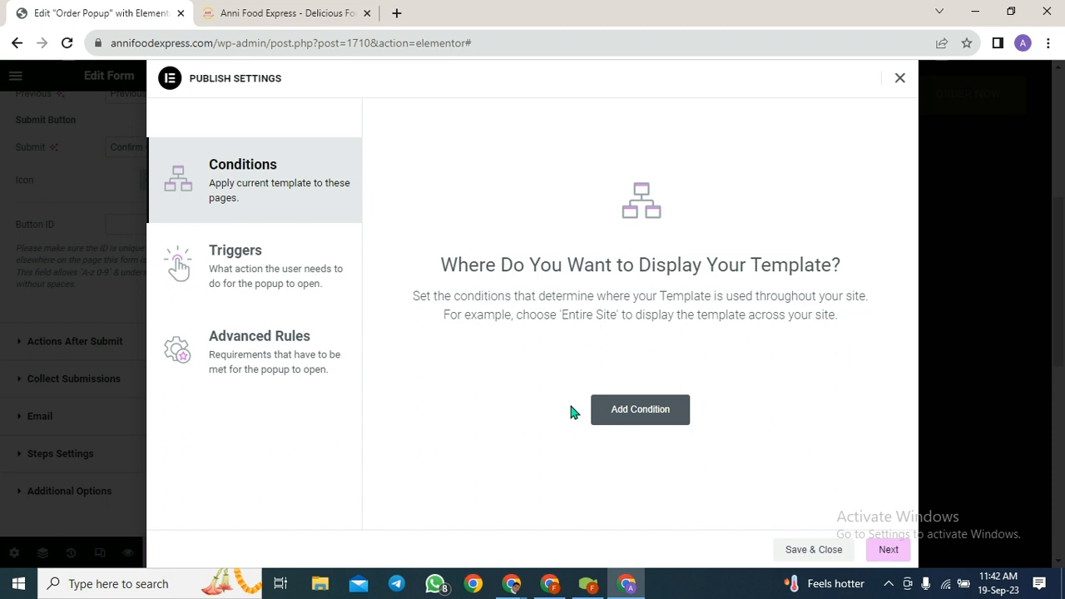
{"action": "left_click", "coordinate": [633, 422]}
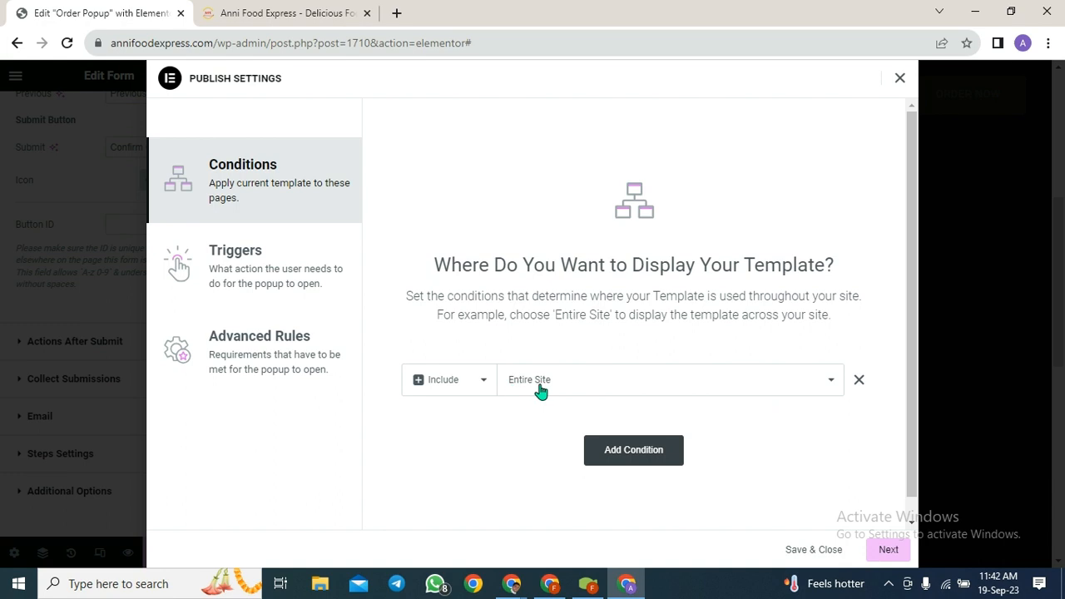
{"action": "left_click", "coordinate": [896, 555]}
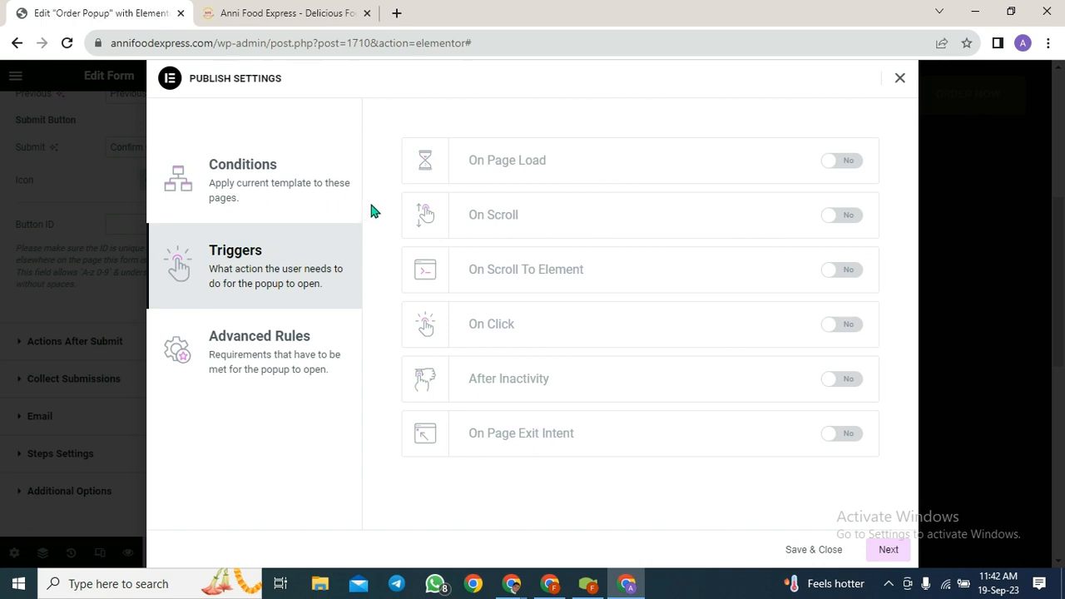
- Turn on the On Scroll trigger, leaving On Page Load and On Scroll To Element off
{"action": "left_click", "coordinate": [829, 163]}
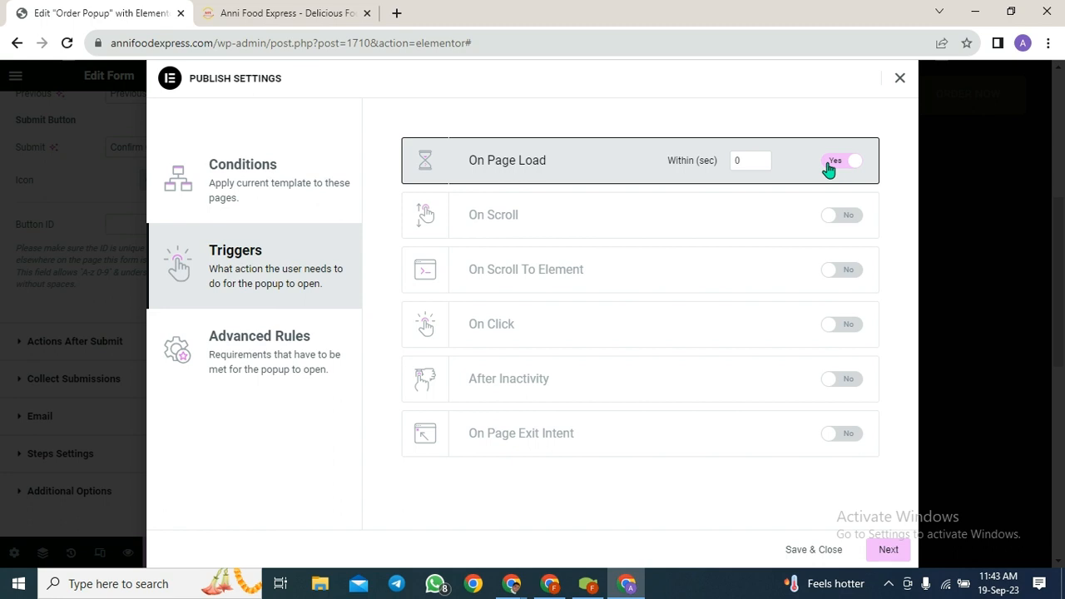
{"action": "left_click", "coordinate": [852, 171]}
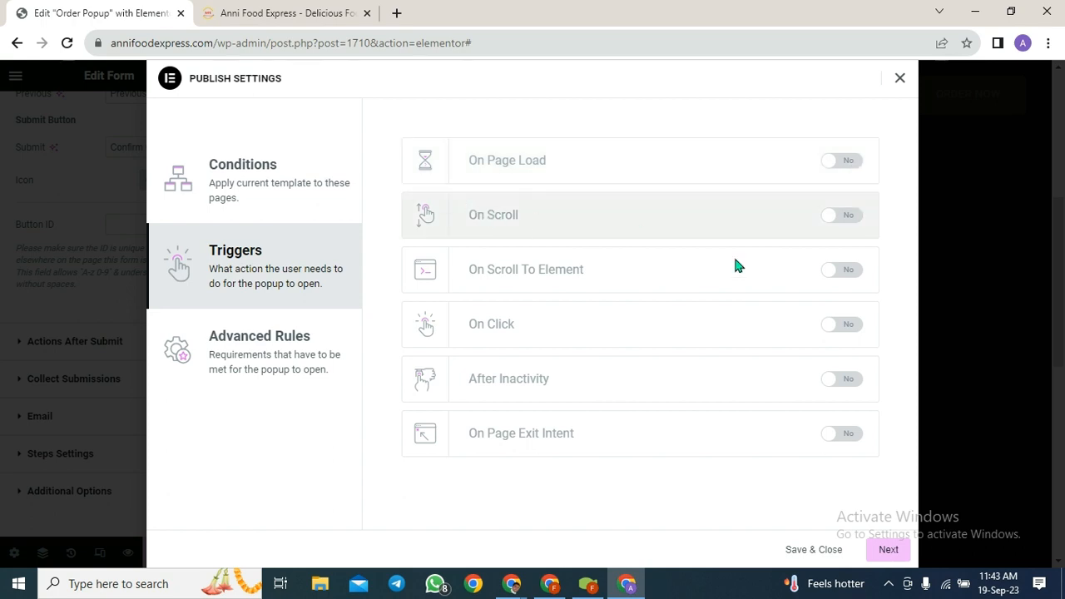
{"action": "left_click", "coordinate": [830, 218]}
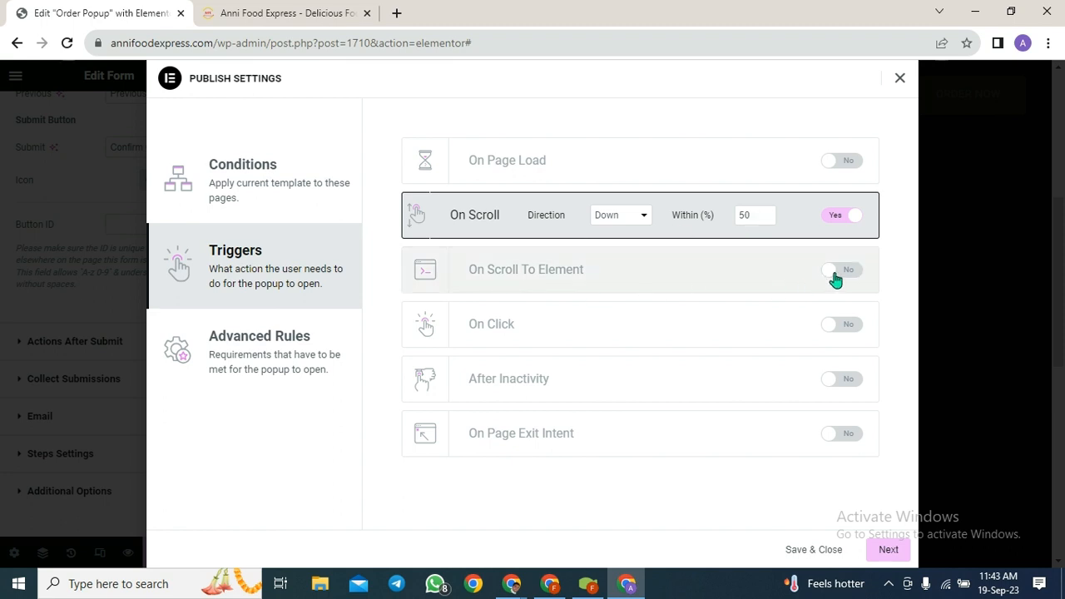
{"action": "left_click", "coordinate": [835, 278]}
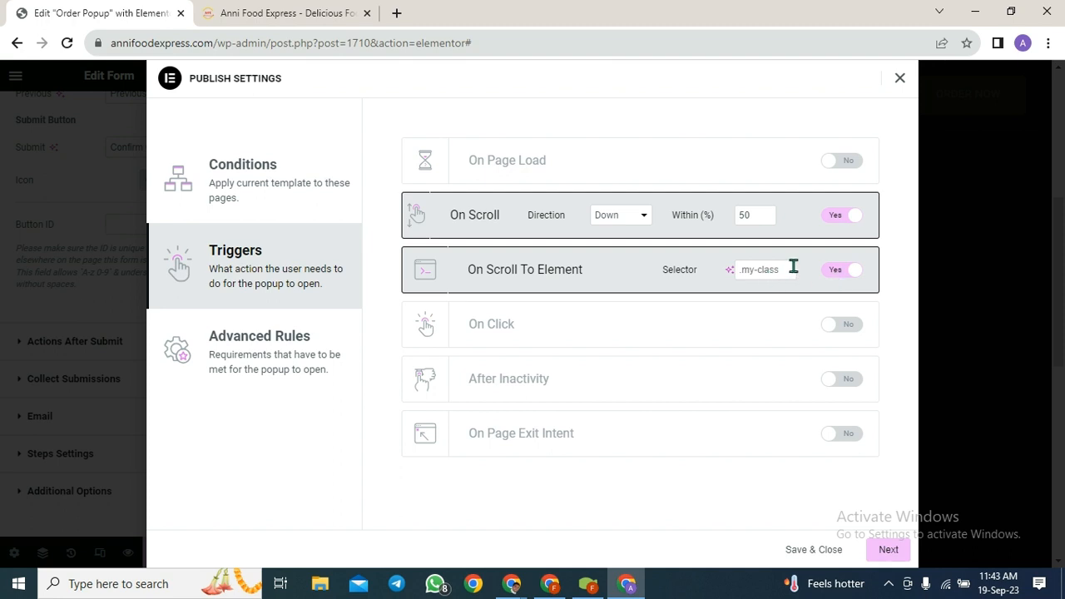
{"action": "left_click", "coordinate": [853, 278]}
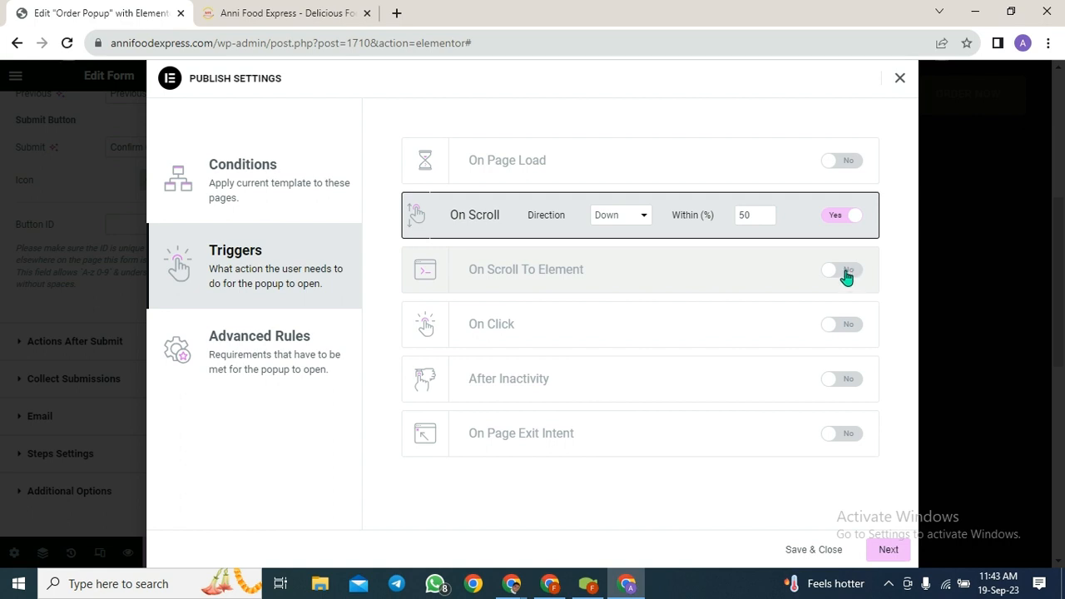
- Turn on the On Click trigger with the click count set to 3
{"action": "left_click", "coordinate": [834, 333]}
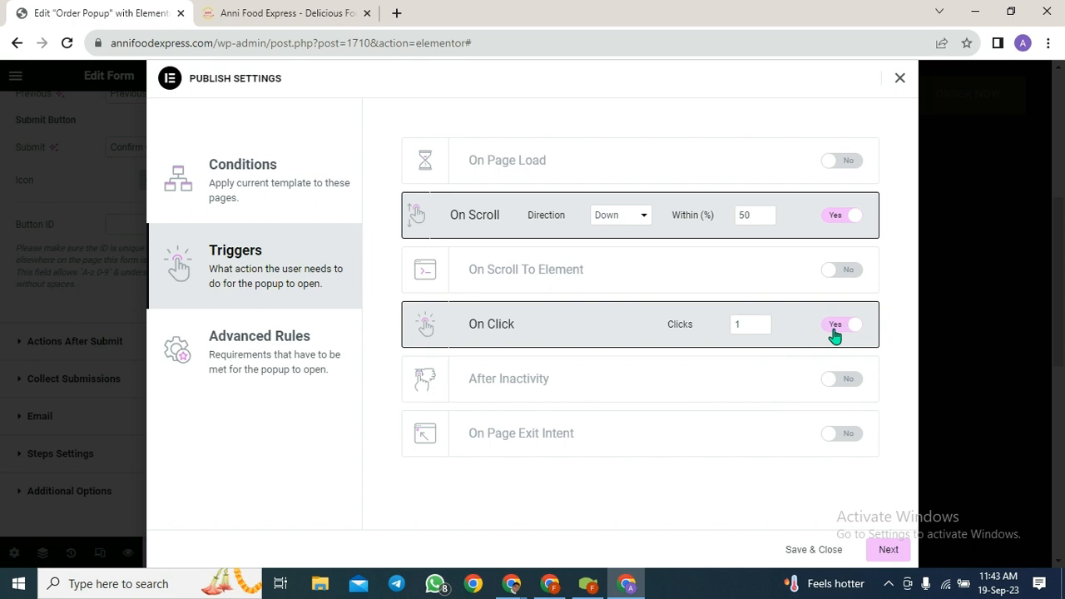
{"action": "left_click", "coordinate": [747, 324]}
{"action": "key", "text": "BackSpace"}
{"action": "type", "text": "3"}
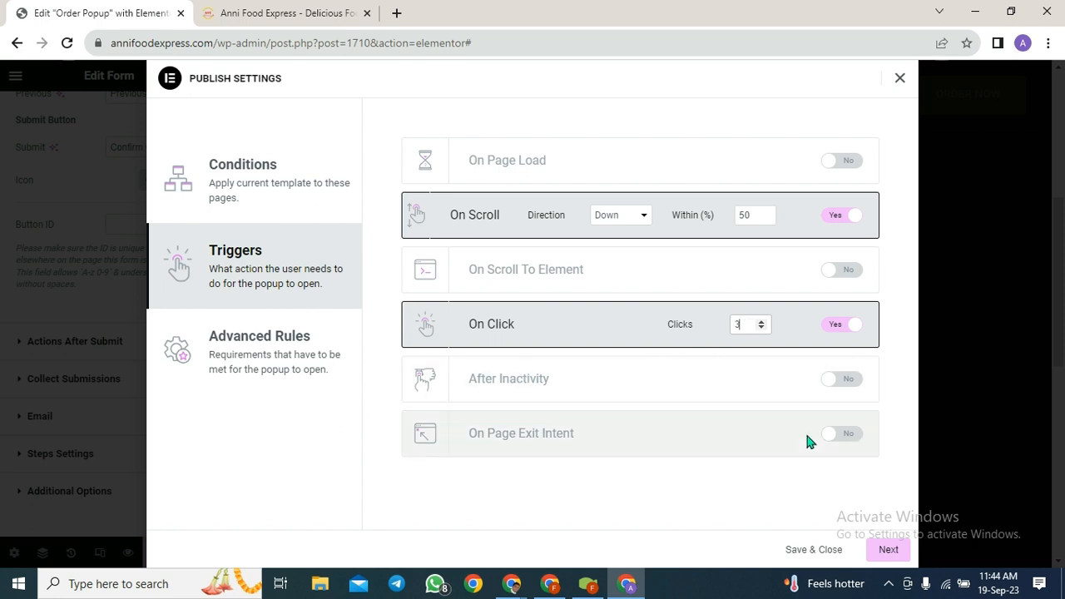
- Enable After Inactivity at 15 seconds and On Page Exit Intent, then go to advanced rules
{"action": "left_click", "coordinate": [830, 380]}
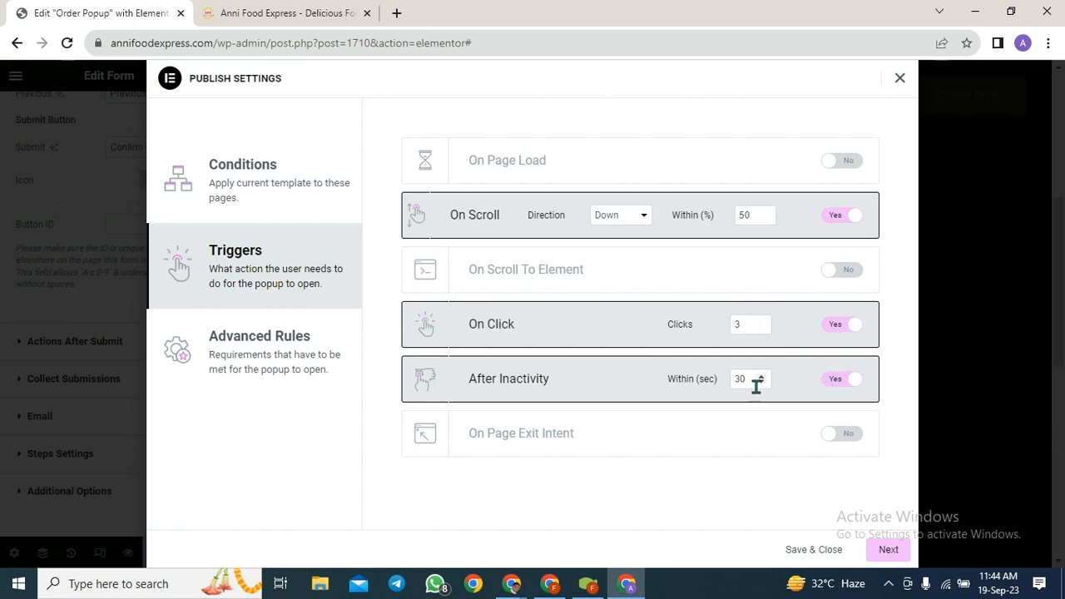
{"action": "left_click_drag", "start_coordinate": [749, 382], "coordinate": [732, 380]}
{"action": "type", "text": "15"}
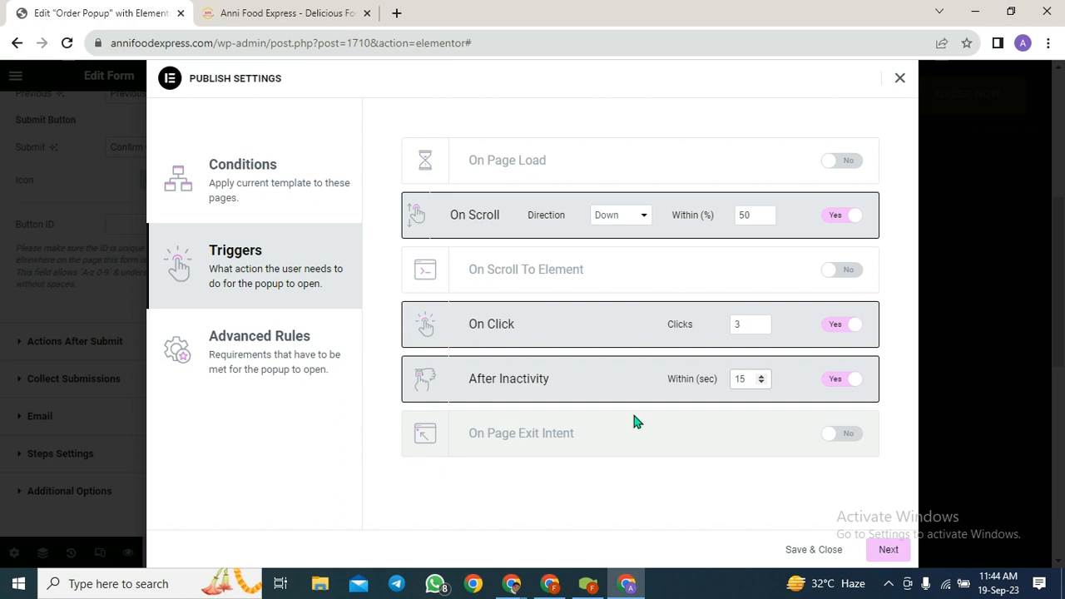
{"action": "left_click", "coordinate": [831, 440]}
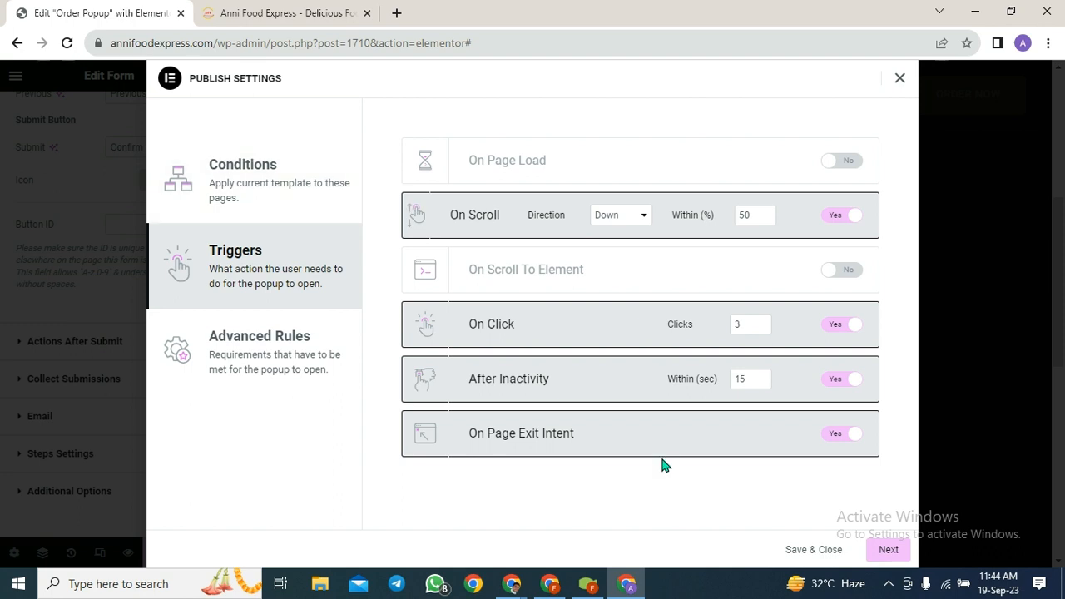
{"action": "left_click", "coordinate": [887, 551]}
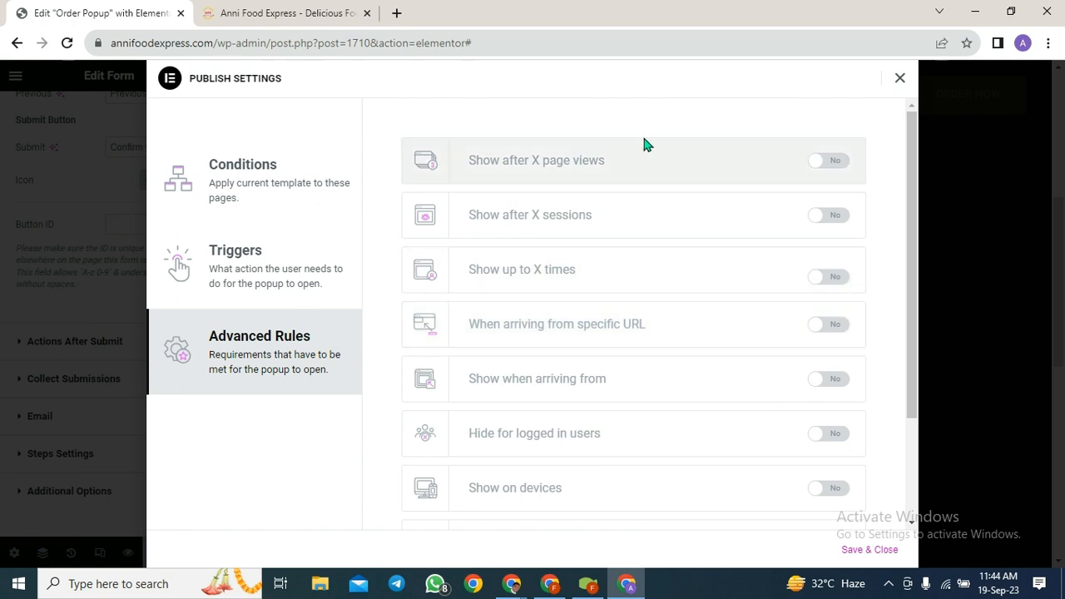
- Save and close the publish settings so the popup goes live, then switch Chrome windows
{"action": "left_click", "coordinate": [869, 550]}
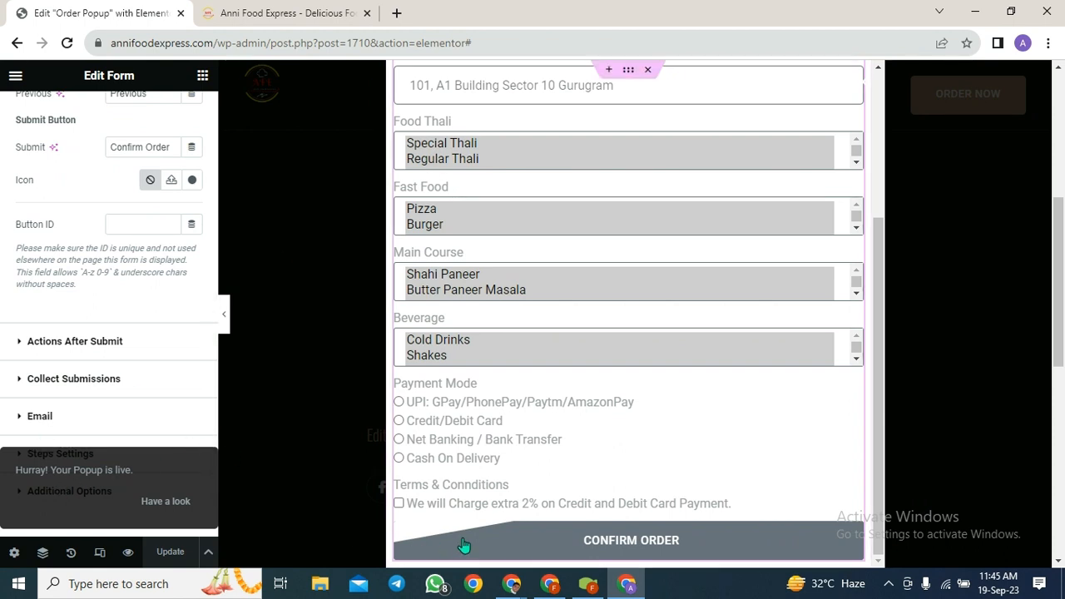
{"action": "left_click", "coordinate": [549, 583]}
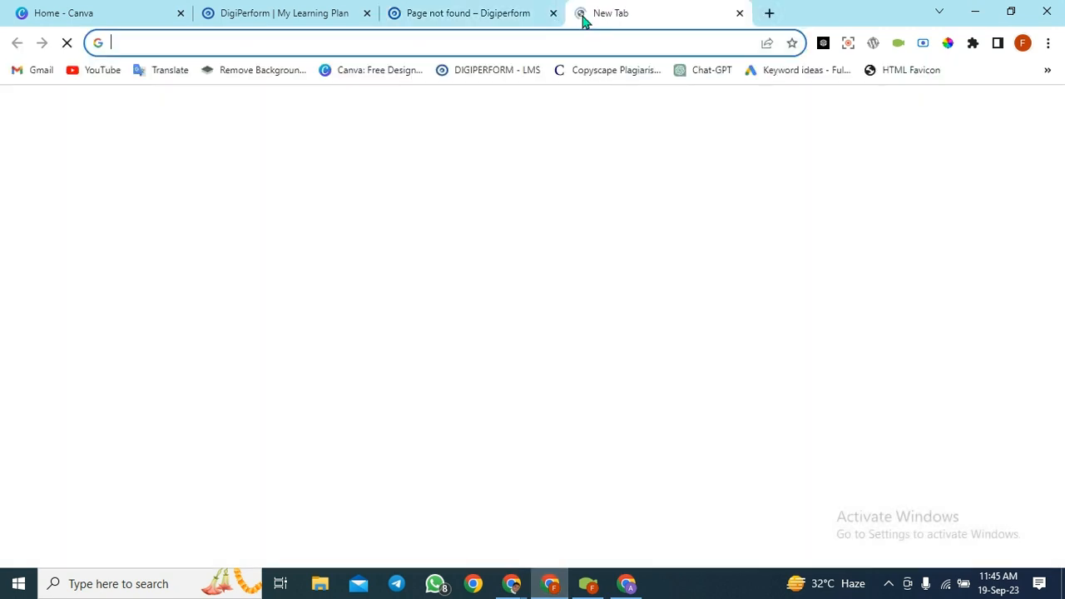
- Load annifoodexpress.com in the new Chrome tab
{"action": "type", "text": "anni"}
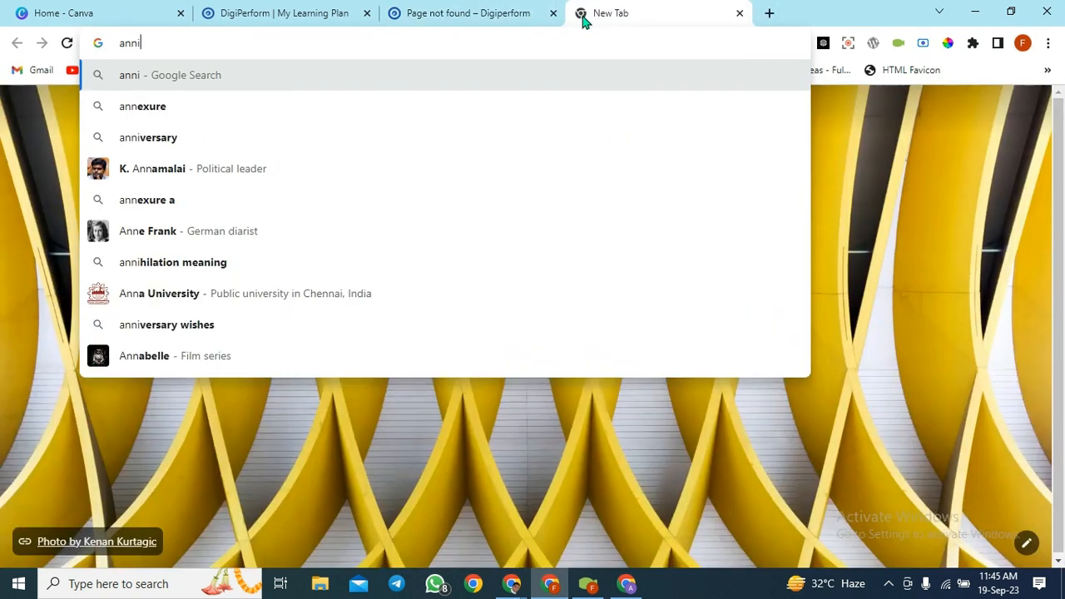
{"action": "type", "text": "foode"}
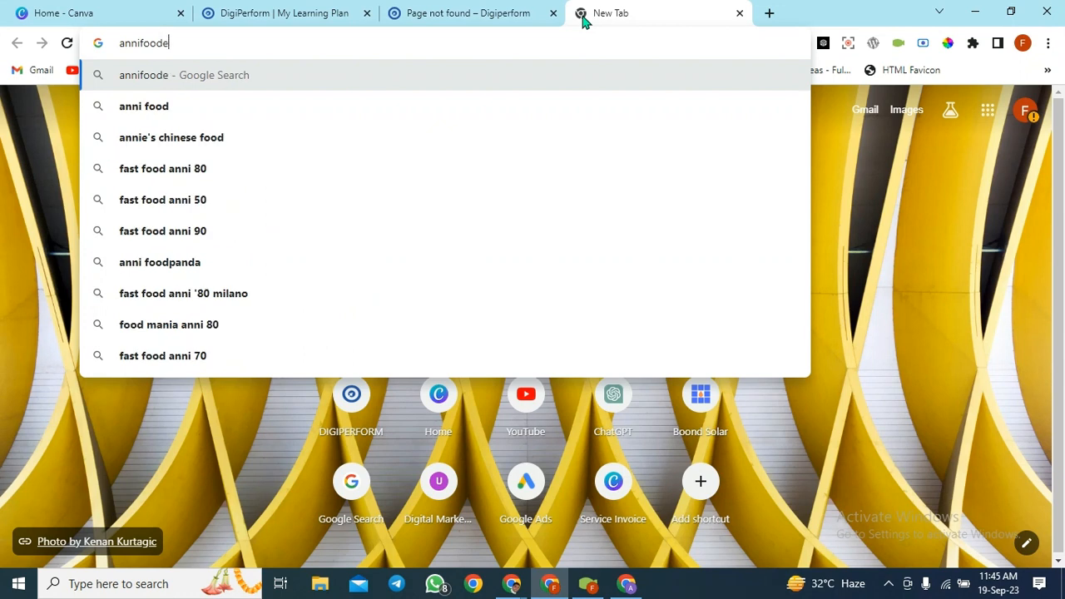
{"action": "type", "text": "xpress.com"}
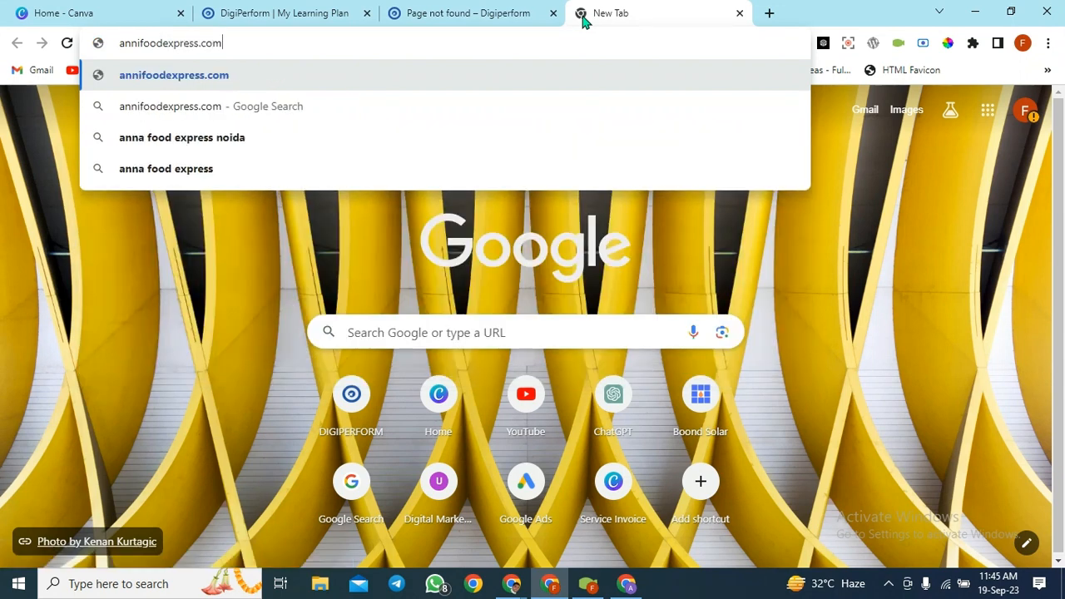
{"action": "key", "text": "Return"}
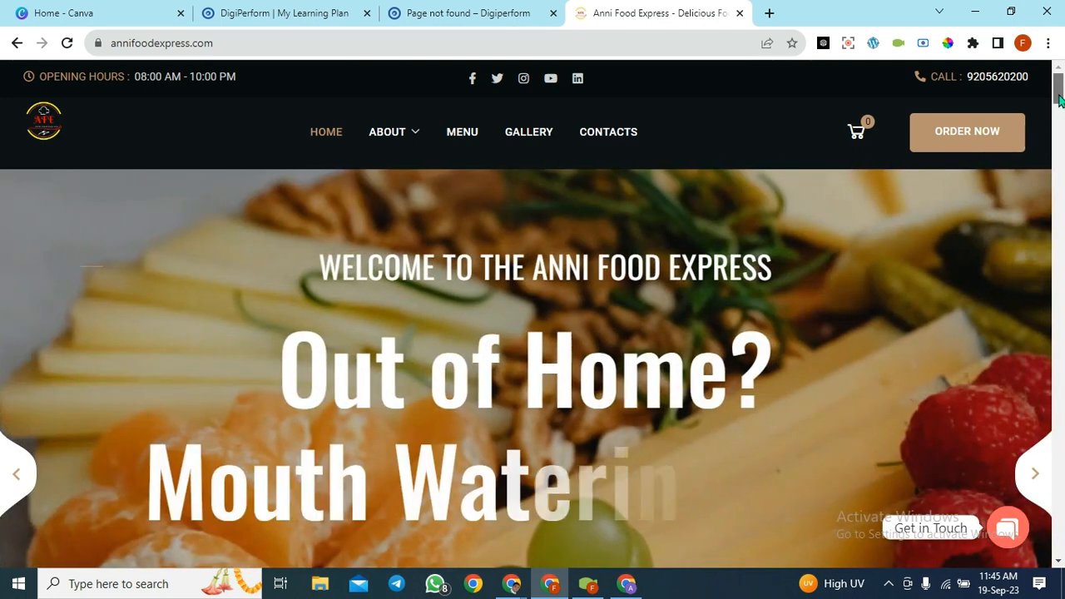
- Fill Name and Email from saved suggestions, type the phone and address, and pick Special Thali
{"action": "left_click_drag", "start_coordinate": [1059, 98], "coordinate": [1060, 354]}
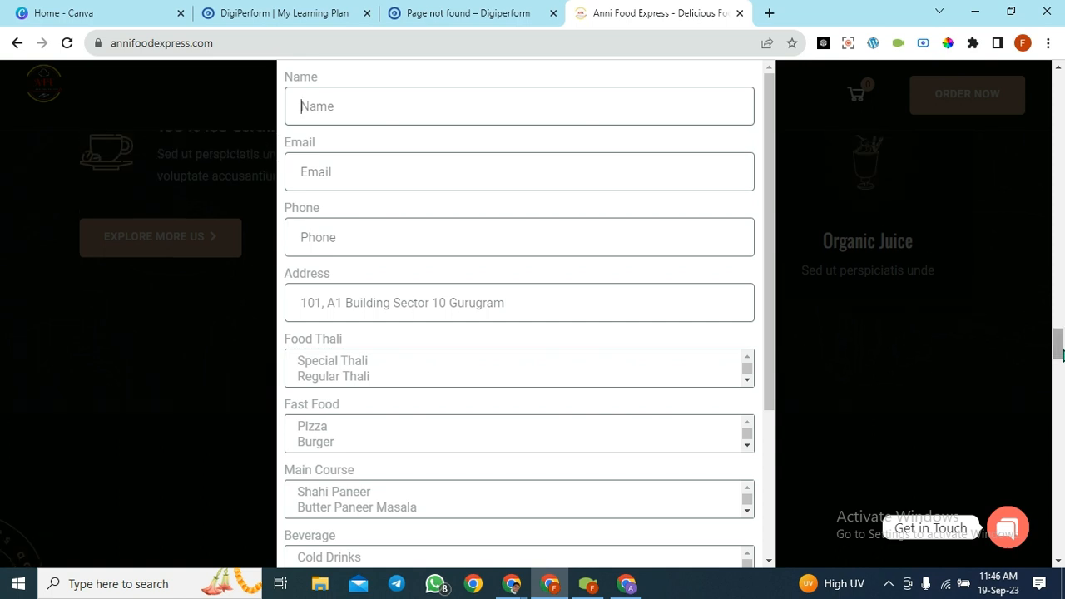
{"action": "left_click", "coordinate": [353, 101]}
{"action": "left_click", "coordinate": [391, 147]}
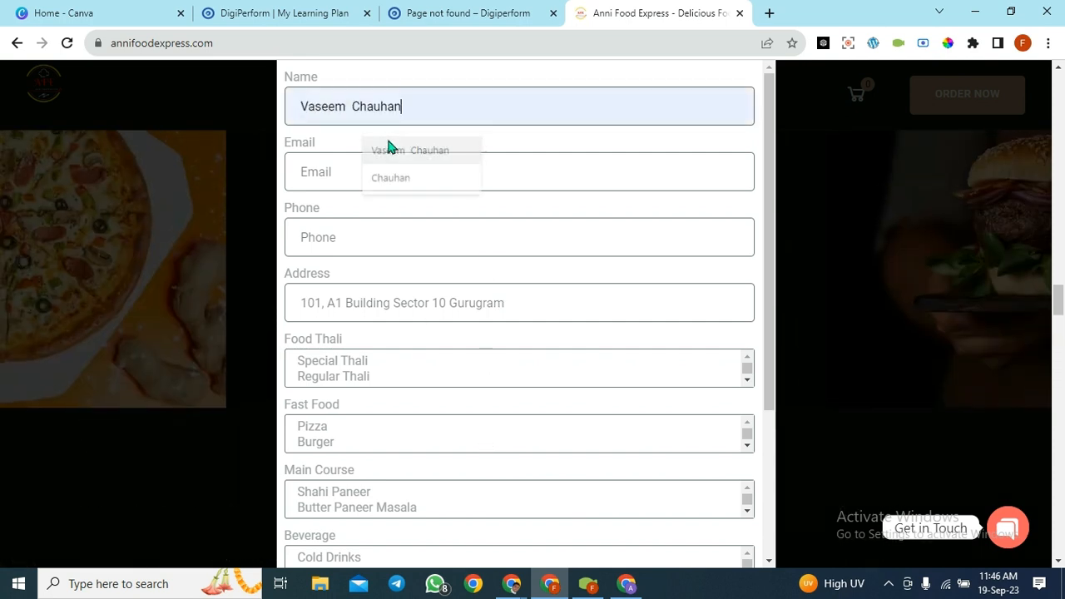
{"action": "left_click", "coordinate": [419, 170]}
{"action": "left_click", "coordinate": [440, 216]}
{"action": "left_click", "coordinate": [457, 239]}
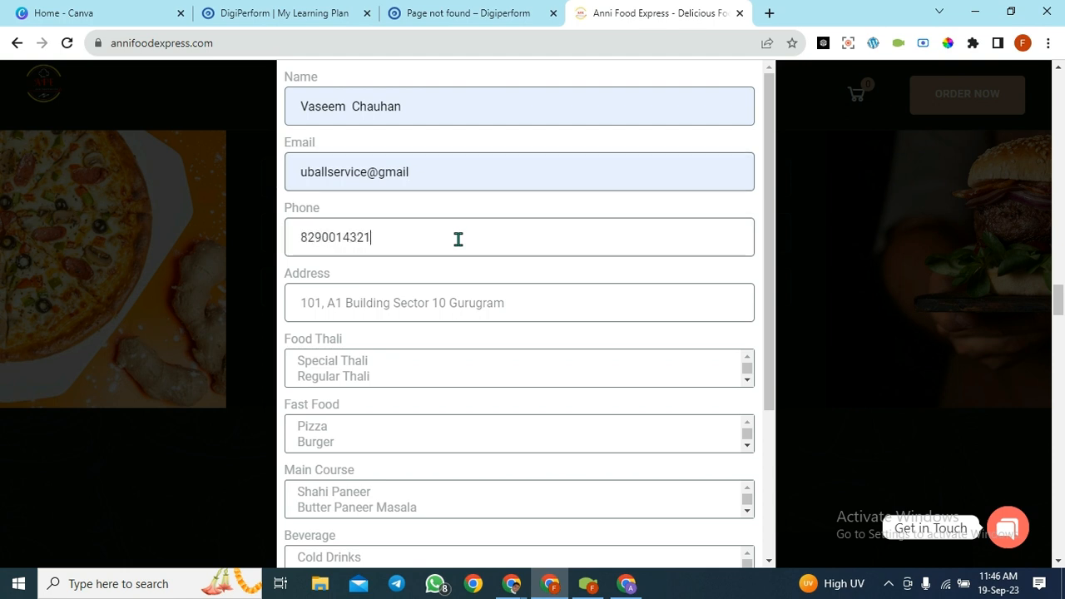
{"action": "left_click", "coordinate": [483, 297]}
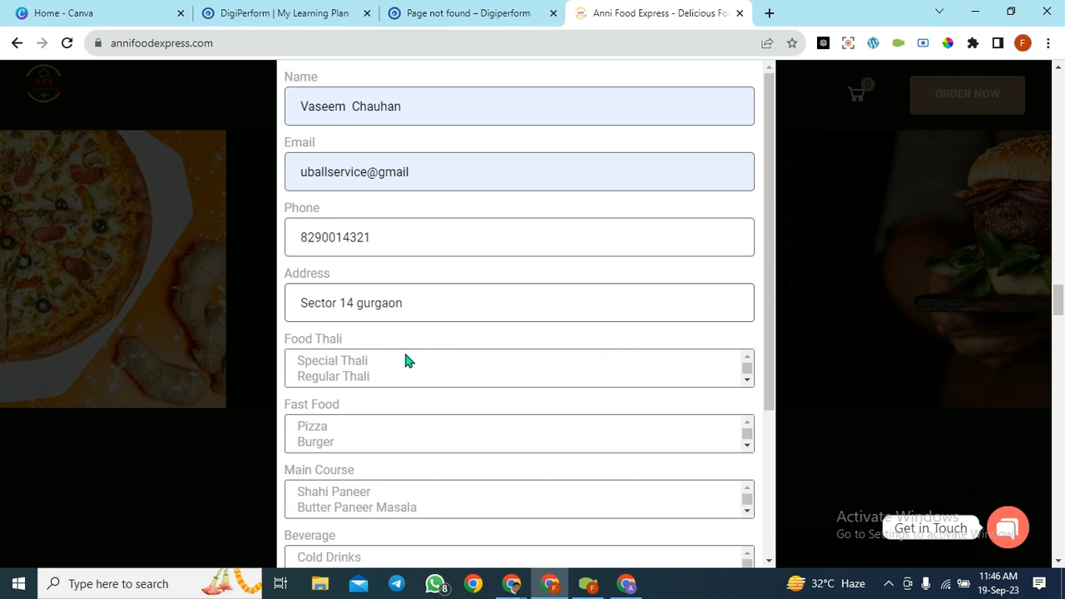
{"action": "left_click", "coordinate": [391, 366]}
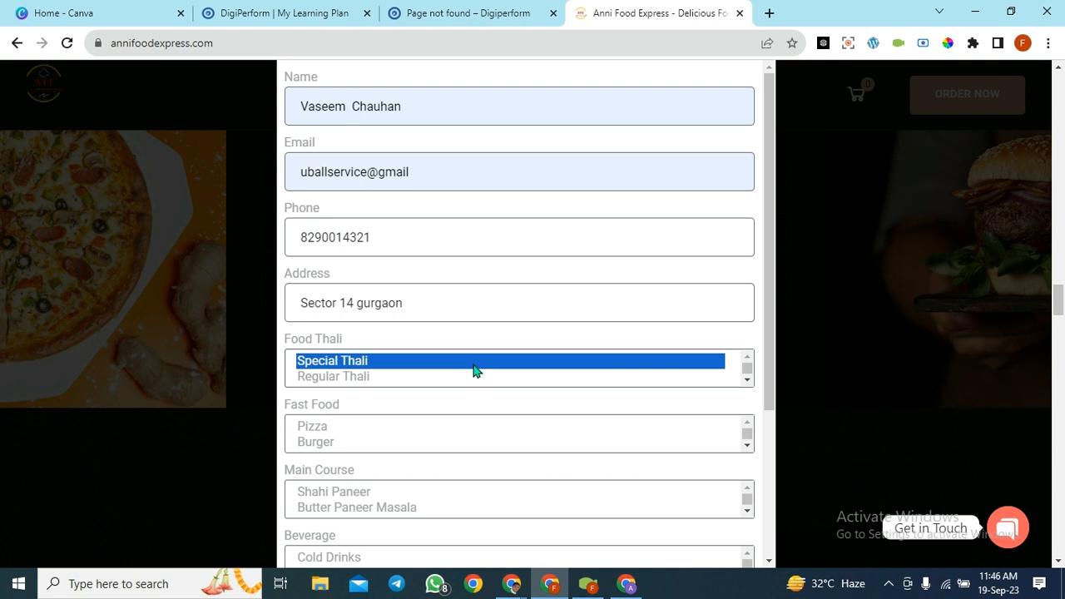
- Try Regular and Raseli Thali, then settle on Special Thali as the thali
{"action": "left_click", "coordinate": [372, 376]}
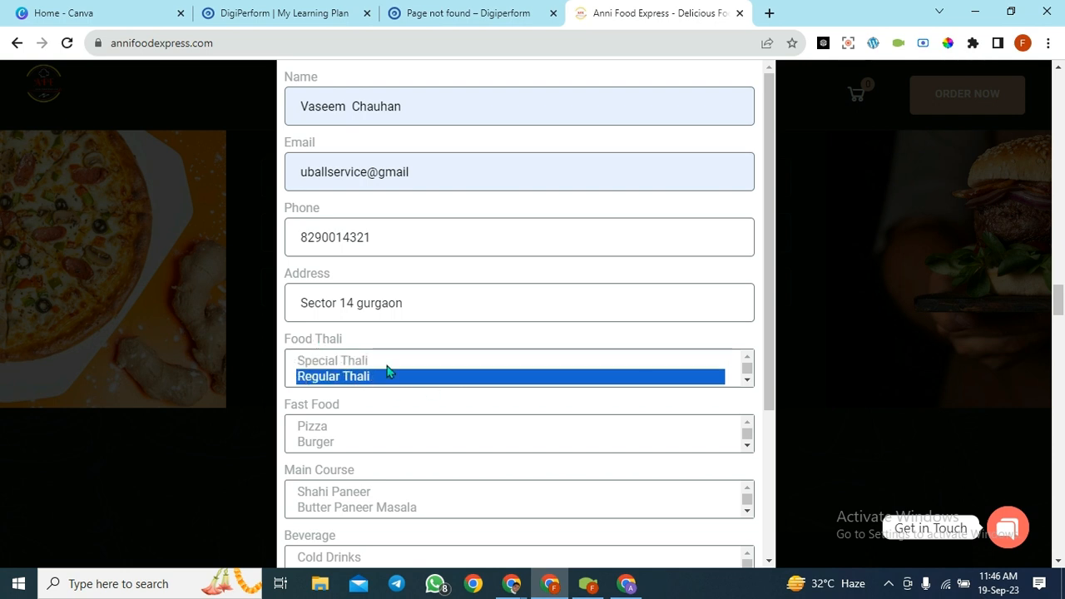
{"action": "left_click", "coordinate": [358, 379]}
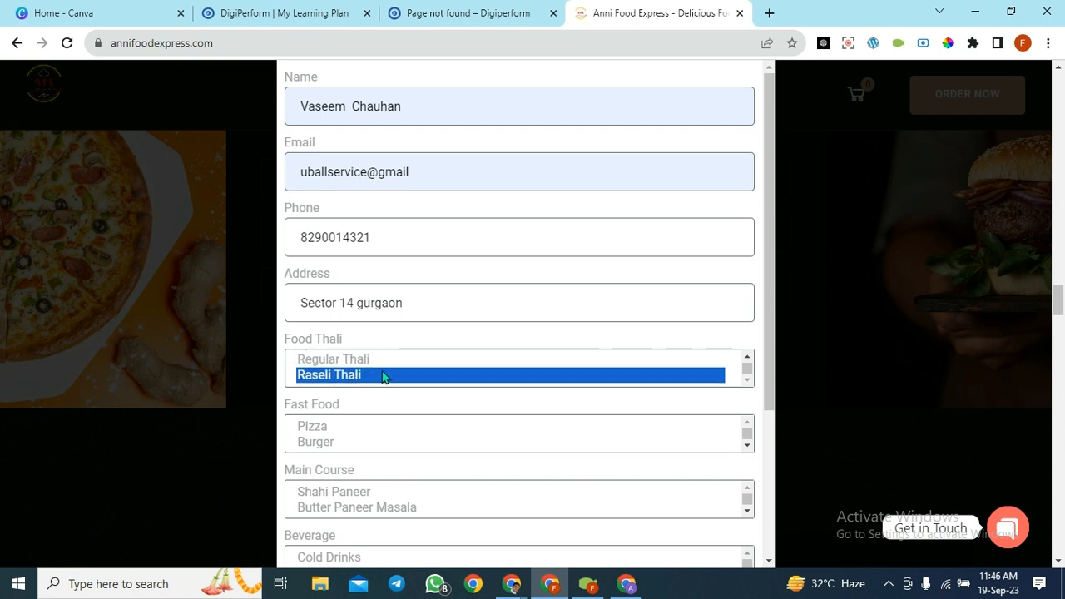
{"action": "scroll", "coordinate": [428, 378], "scroll_direction": "up", "scroll_amount": 1}
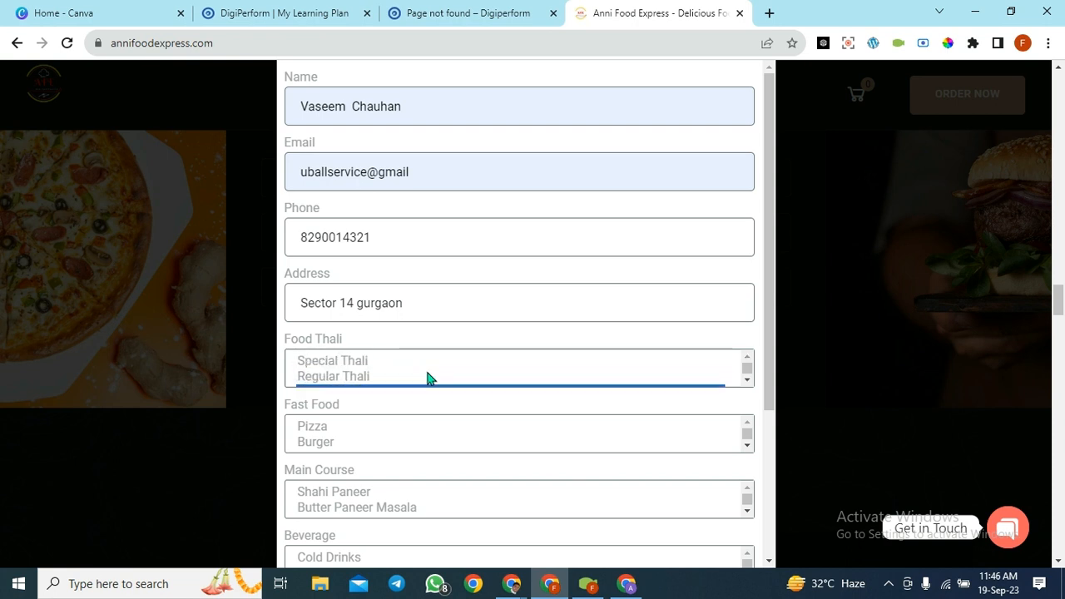
{"action": "left_click", "coordinate": [362, 362]}
{"action": "scroll", "coordinate": [471, 414], "scroll_direction": "down", "scroll_amount": 1}
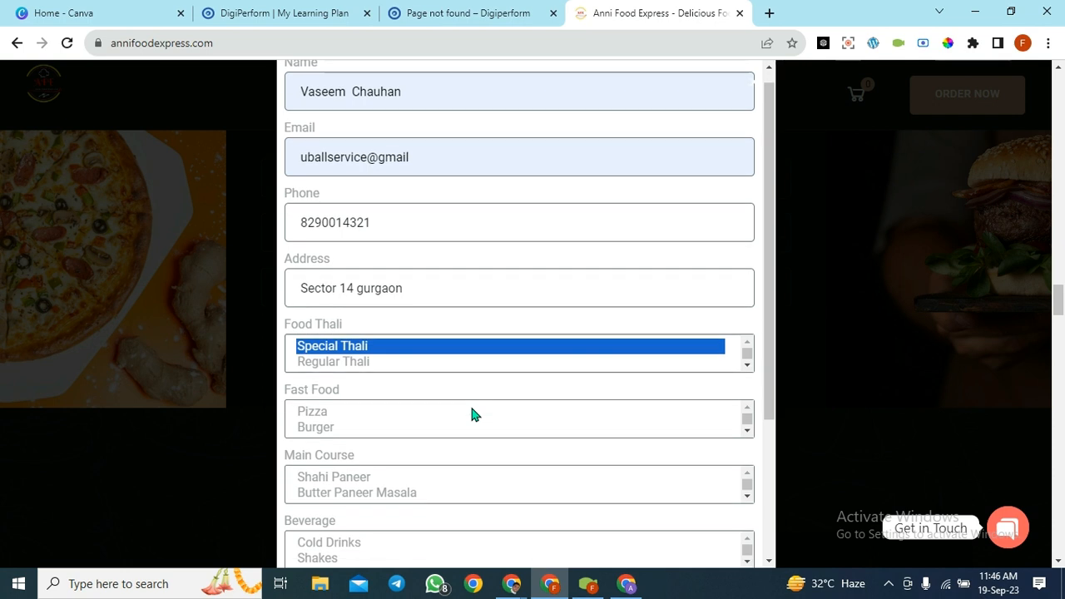
{"action": "scroll", "coordinate": [333, 340], "scroll_direction": "down", "scroll_amount": 1}
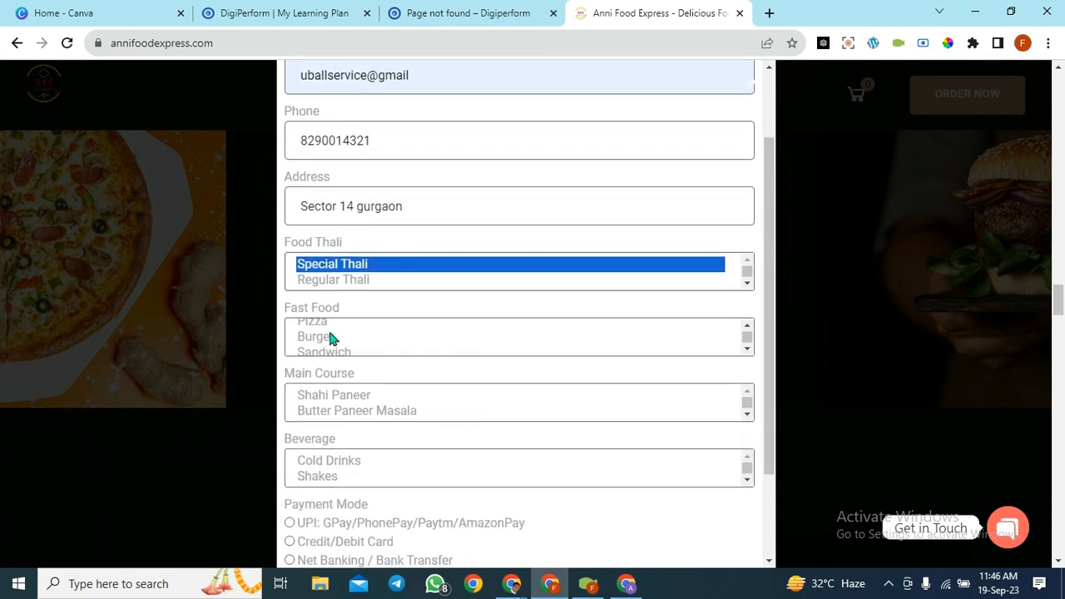
{"action": "scroll", "coordinate": [348, 346], "scroll_direction": "down", "scroll_amount": 4}
- Pick Noodles as fast food, Shahi Paneer as main course and Cold Coffee as beverage
{"action": "left_click", "coordinate": [316, 346]}
{"action": "scroll", "coordinate": [404, 376], "scroll_direction": "down", "scroll_amount": 1}
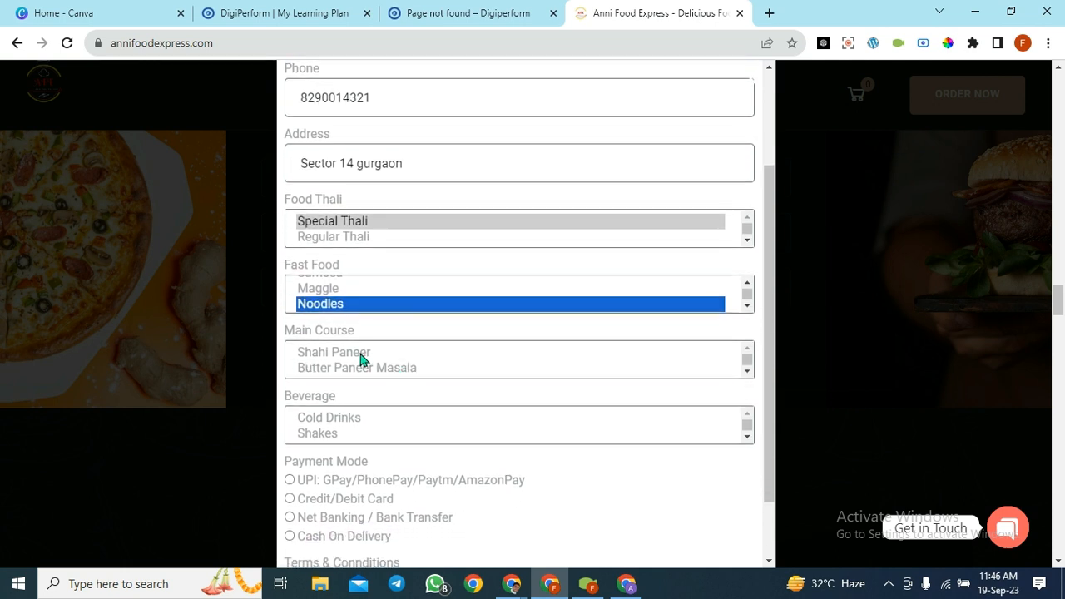
{"action": "left_click", "coordinate": [360, 354]}
{"action": "scroll", "coordinate": [447, 364], "scroll_direction": "down", "scroll_amount": 1}
{"action": "scroll", "coordinate": [342, 416], "scroll_direction": "down", "scroll_amount": 1}
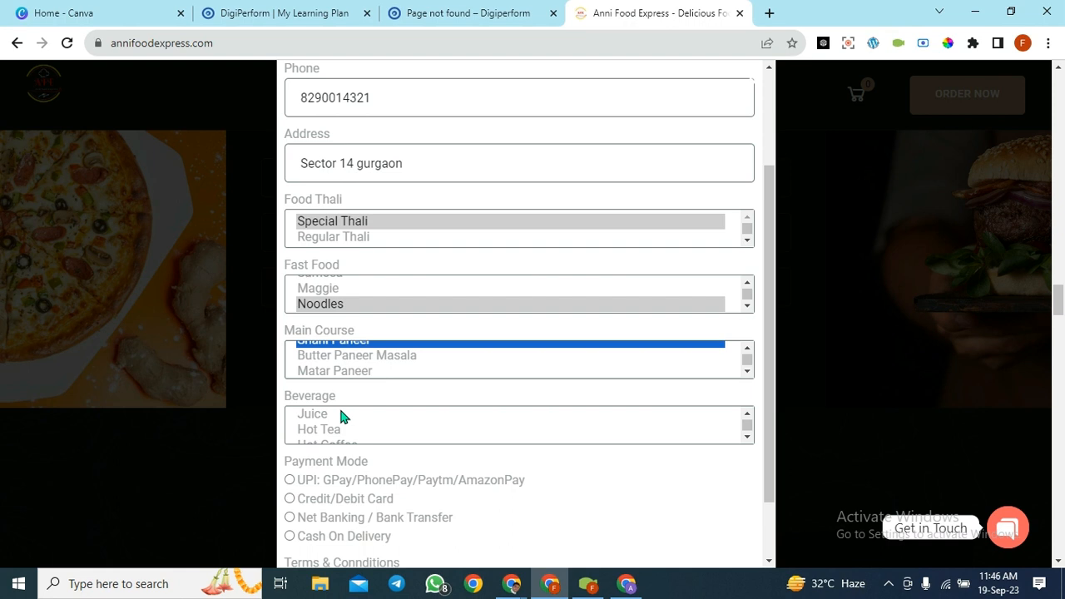
{"action": "scroll", "coordinate": [326, 440], "scroll_direction": "down", "scroll_amount": 1}
{"action": "left_click", "coordinate": [337, 432]}
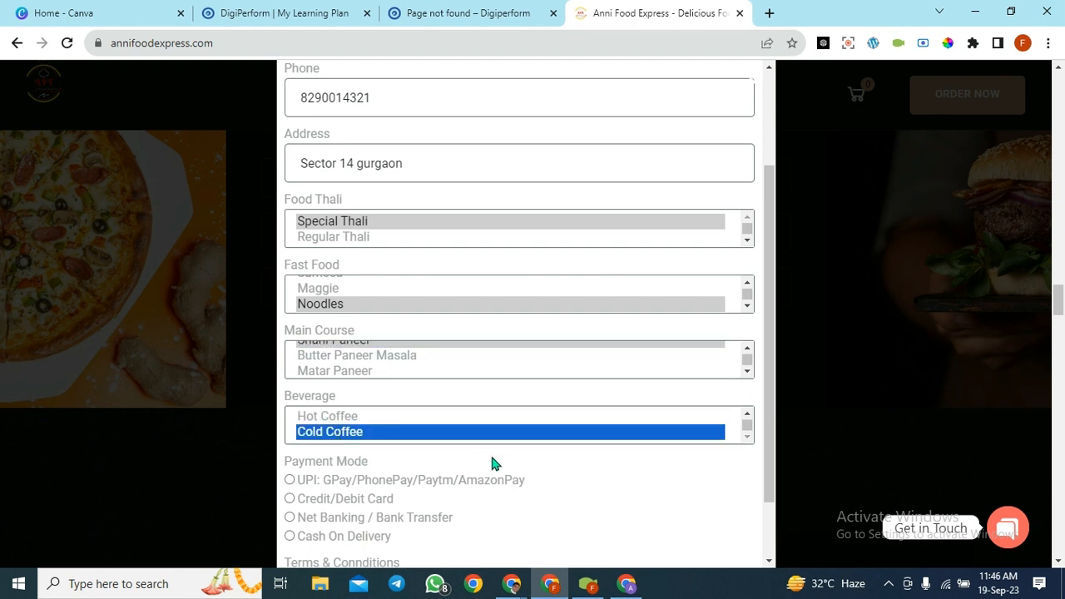
- Choose Cash On Delivery, accept the terms and conditions, and submit the order
{"action": "scroll", "coordinate": [492, 463], "scroll_direction": "down", "scroll_amount": 1}
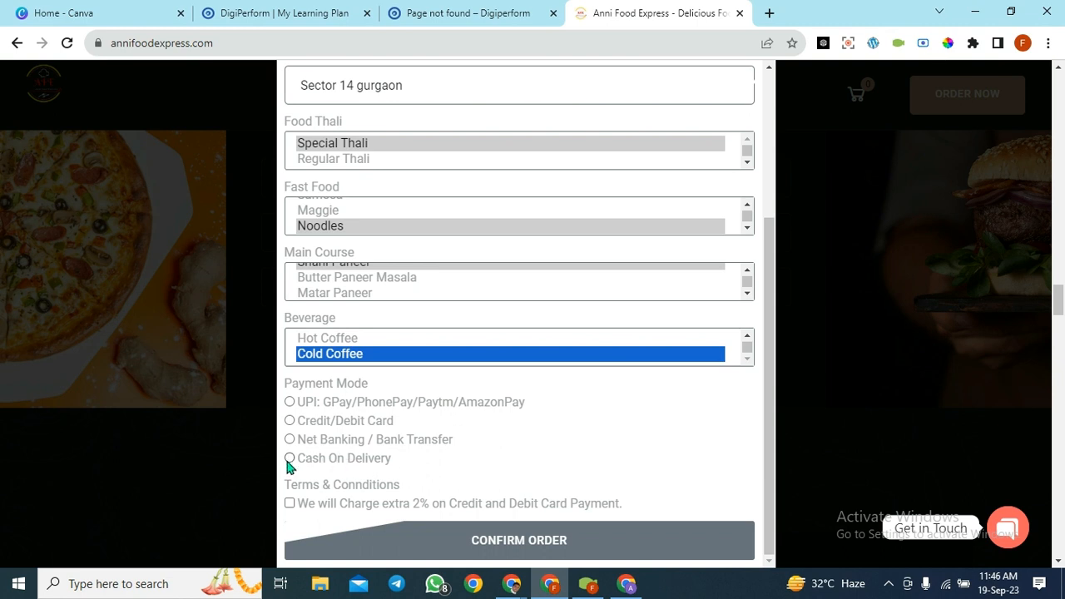
{"action": "left_click", "coordinate": [289, 460]}
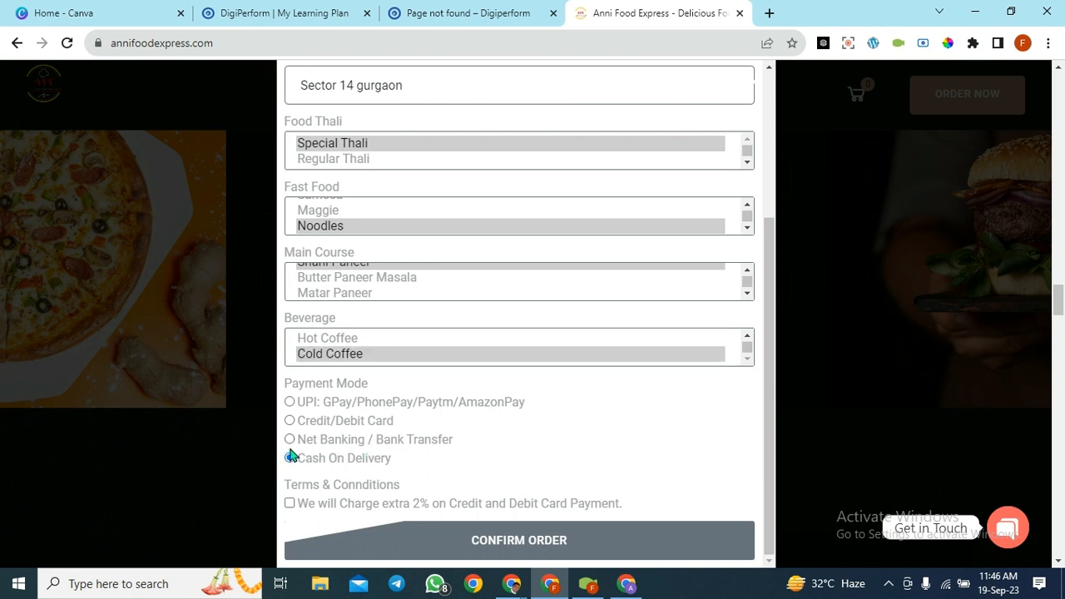
{"action": "left_click", "coordinate": [289, 460]}
{"action": "left_click", "coordinate": [289, 505]}
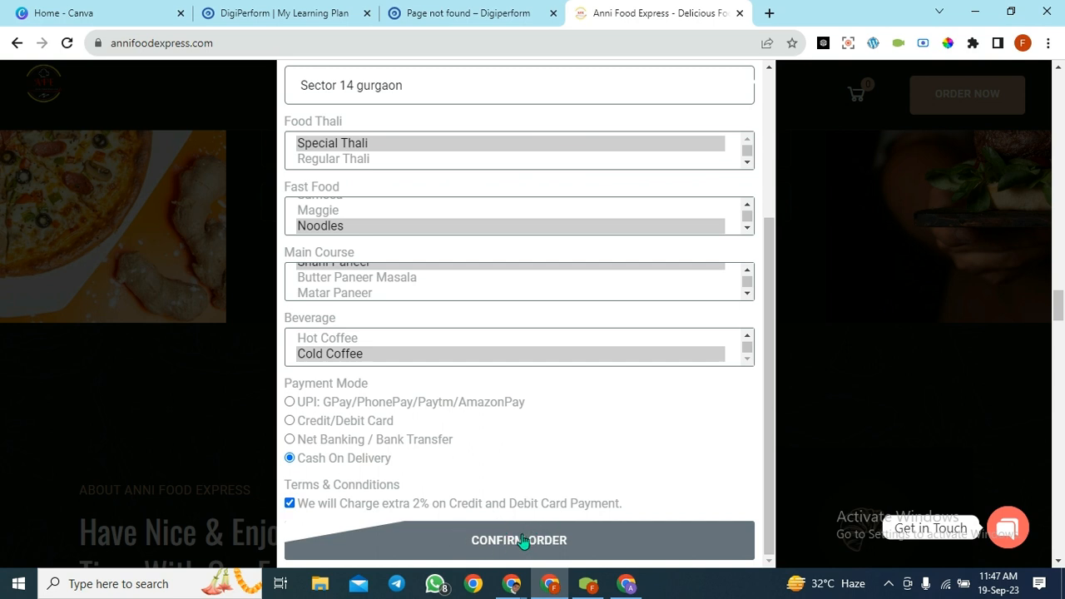
{"action": "left_click", "coordinate": [289, 503]}
{"action": "left_click", "coordinate": [506, 547]}
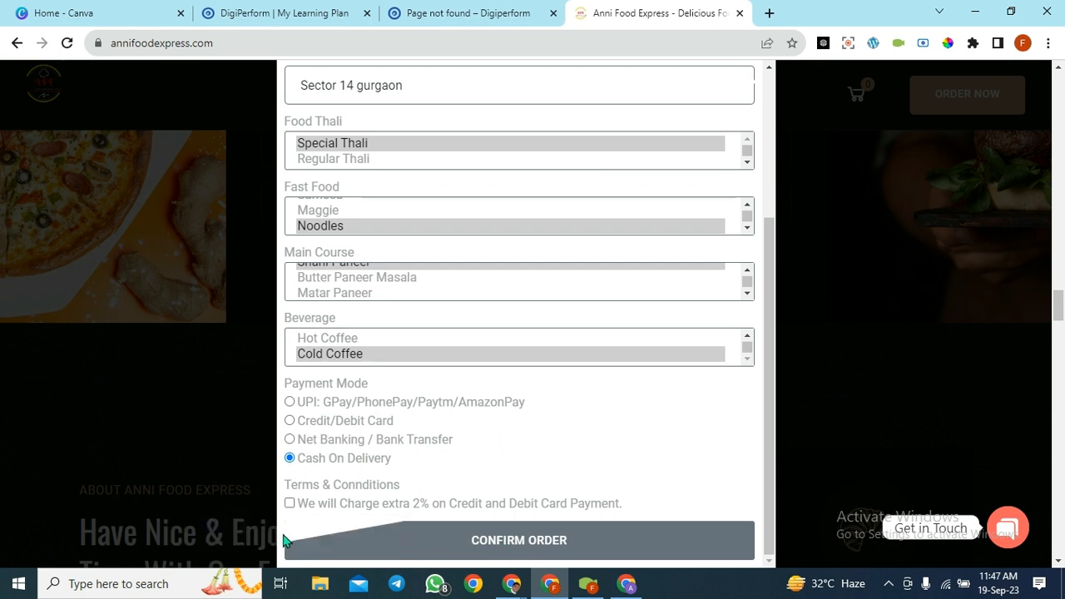
{"action": "left_click", "coordinate": [290, 505]}
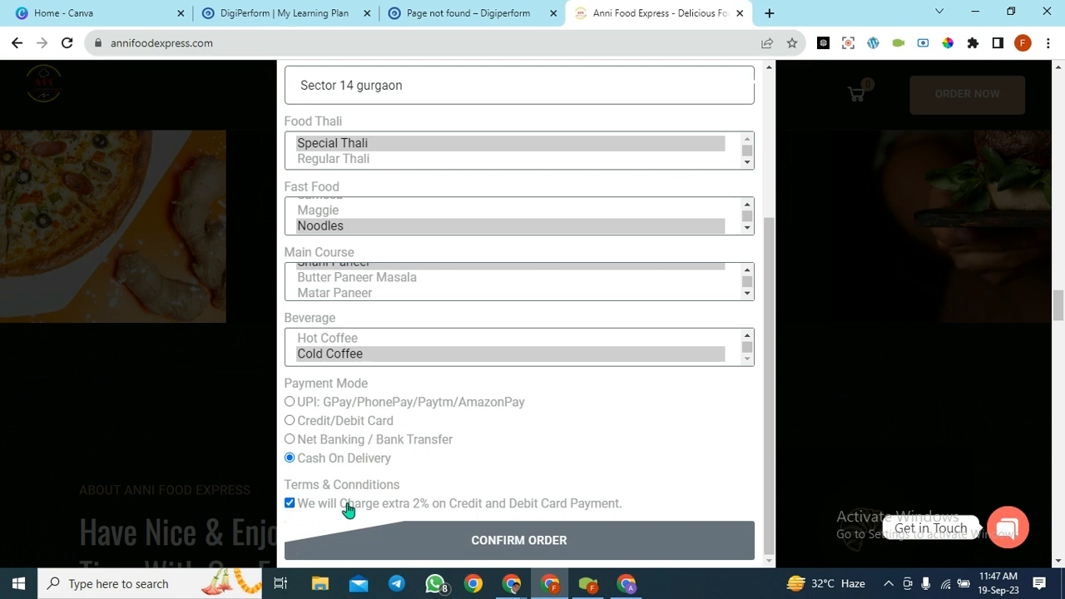
{"action": "left_click", "coordinate": [516, 553]}
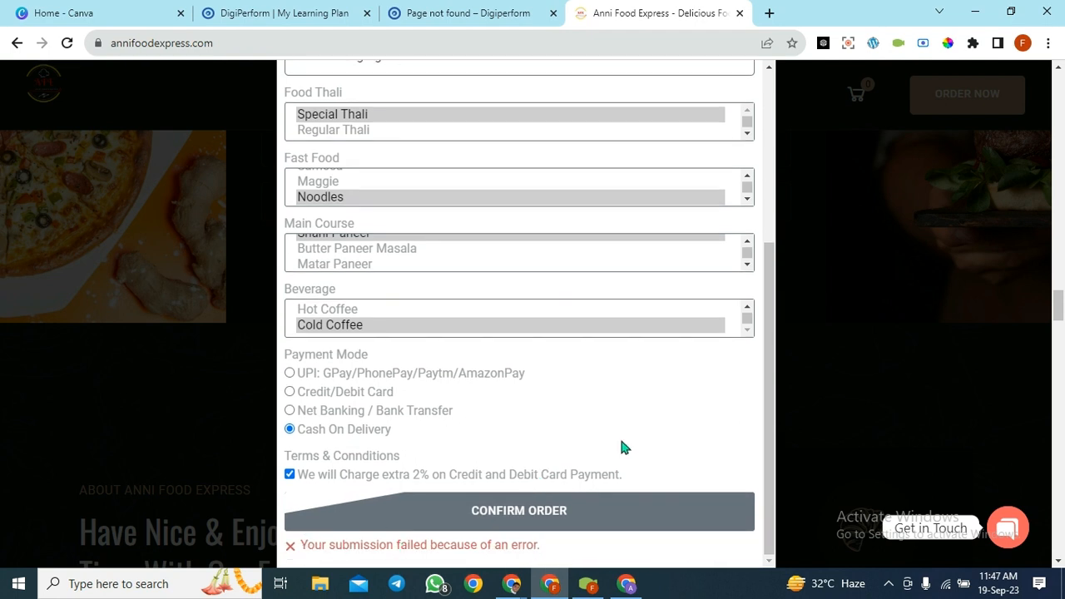
- Swap the incomplete email for the full .com address from autofill and resubmit the order successfully
{"action": "scroll", "coordinate": [621, 447], "scroll_direction": "up", "scroll_amount": 3}
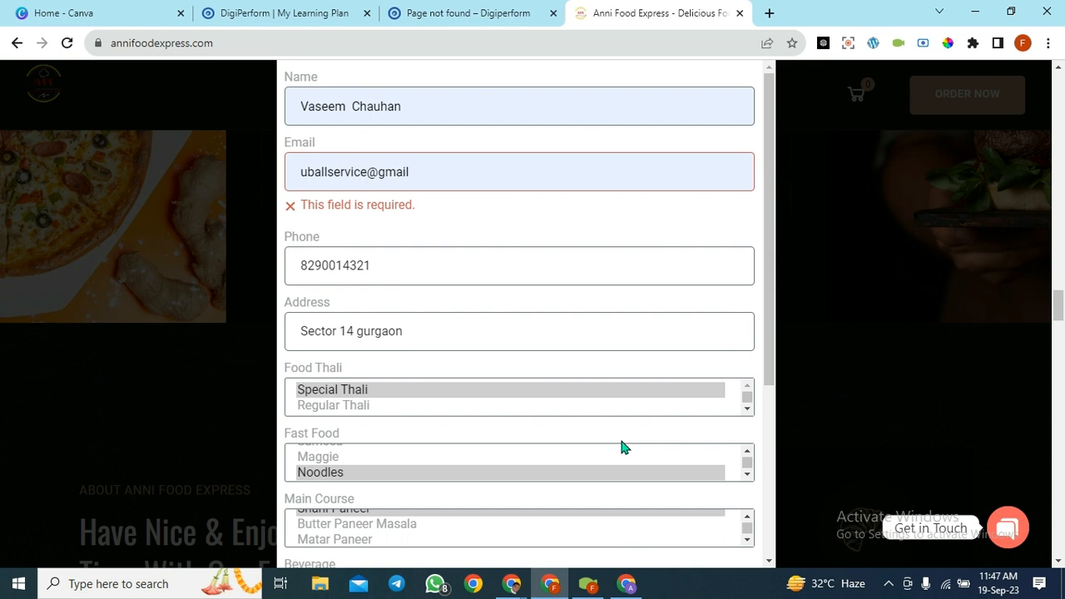
{"action": "left_click", "coordinate": [414, 171]}
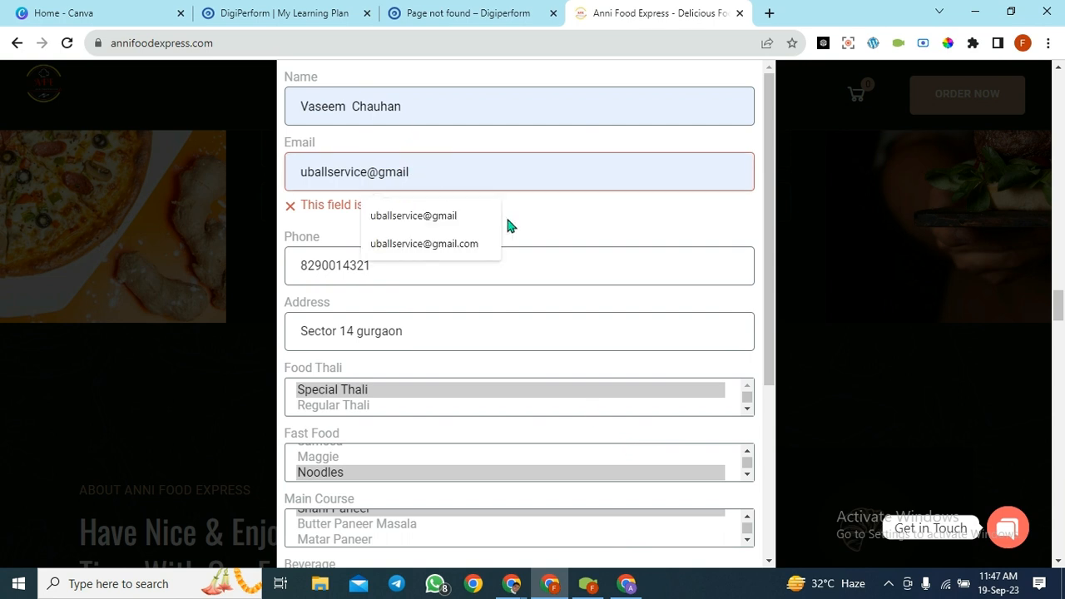
{"action": "left_click", "coordinate": [457, 244]}
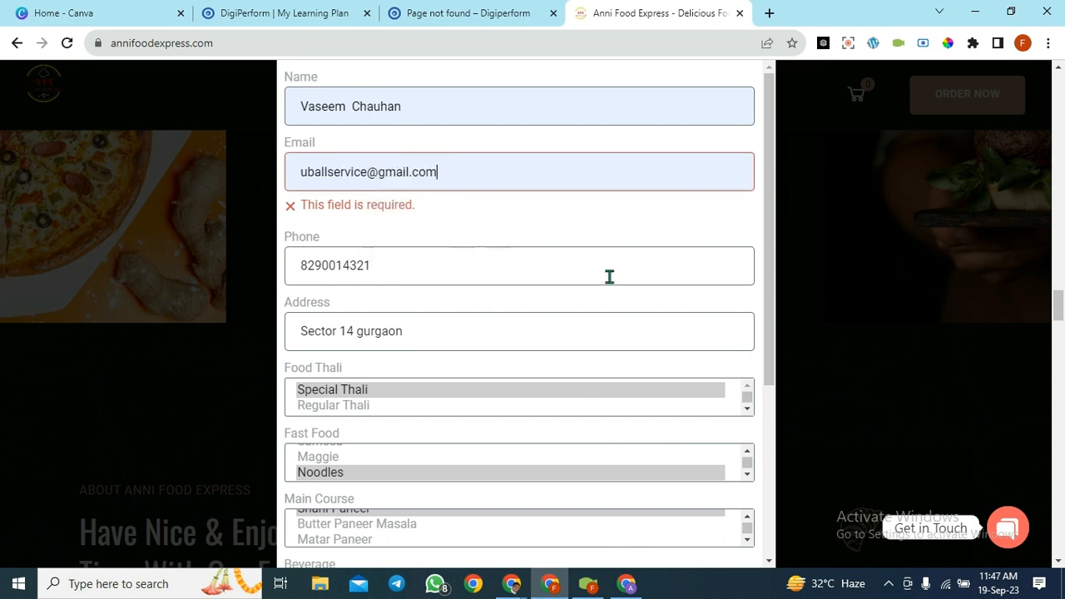
{"action": "scroll", "coordinate": [608, 275], "scroll_direction": "down", "scroll_amount": 3}
{"action": "left_click", "coordinate": [527, 521]}
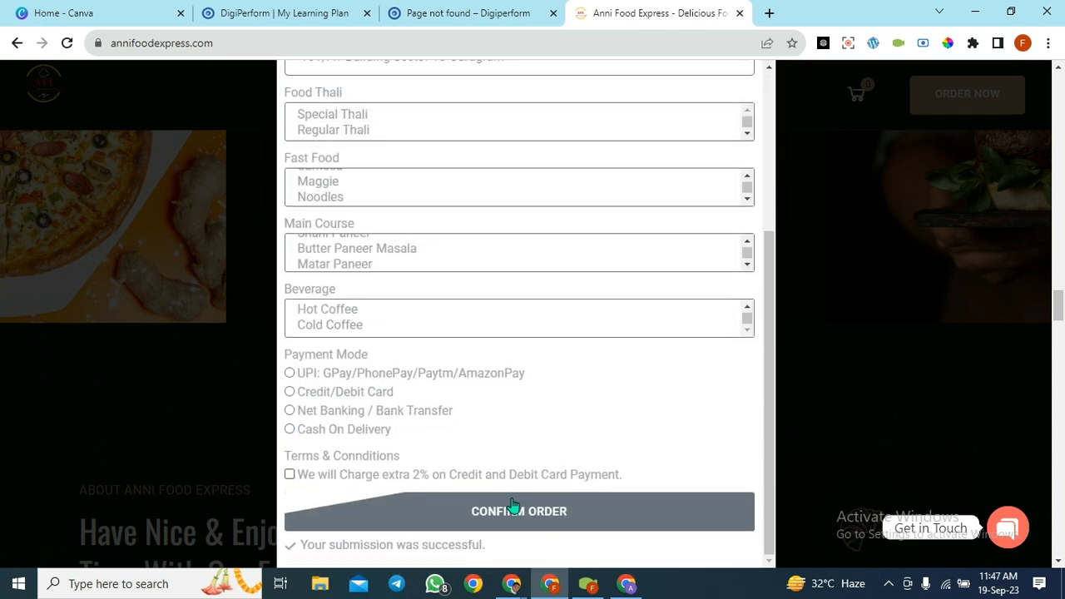
{"action": "left_click_drag", "start_coordinate": [482, 544], "coordinate": [283, 549]}
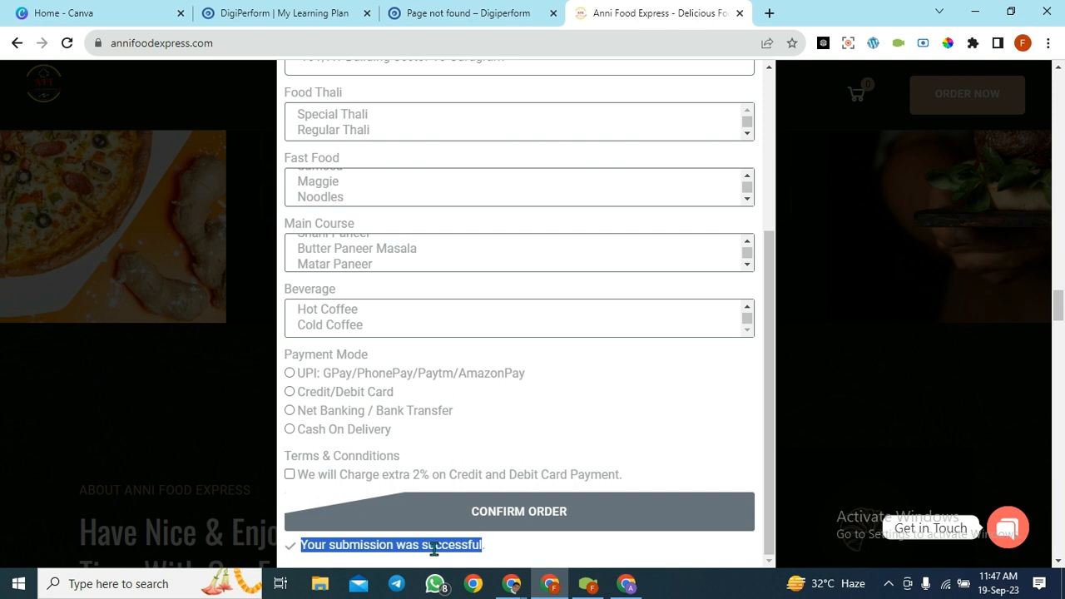
{"action": "scroll", "coordinate": [565, 474], "scroll_direction": "up", "scroll_amount": 3}
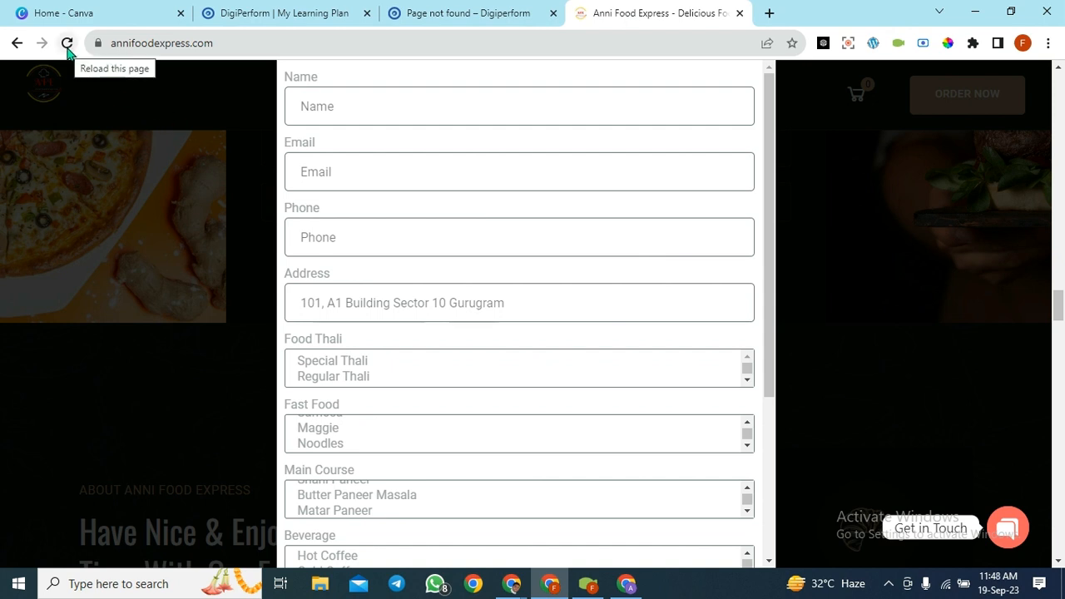
- Reload the homepage three times, closing the order popup that appears after each load
{"action": "left_click", "coordinate": [66, 44]}
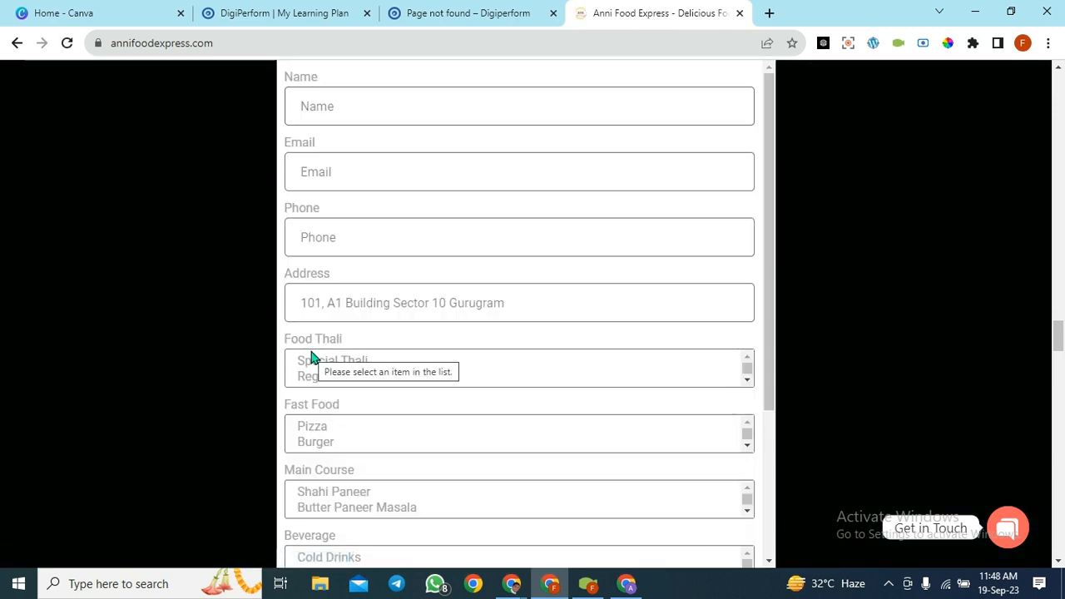
{"action": "scroll", "coordinate": [905, 373], "scroll_direction": "down", "scroll_amount": 10}
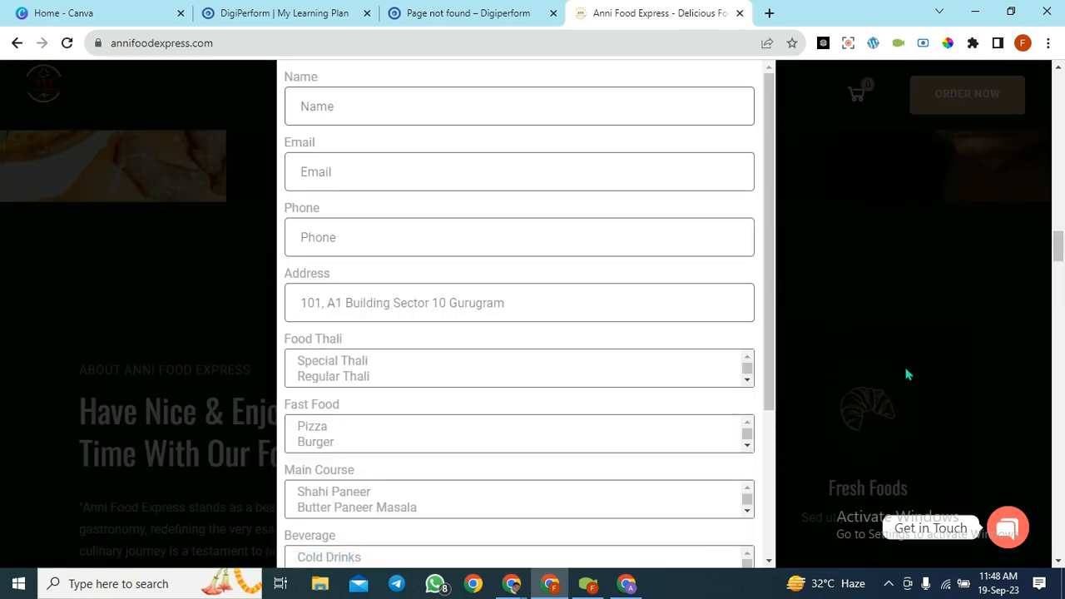
{"action": "left_click", "coordinate": [906, 374]}
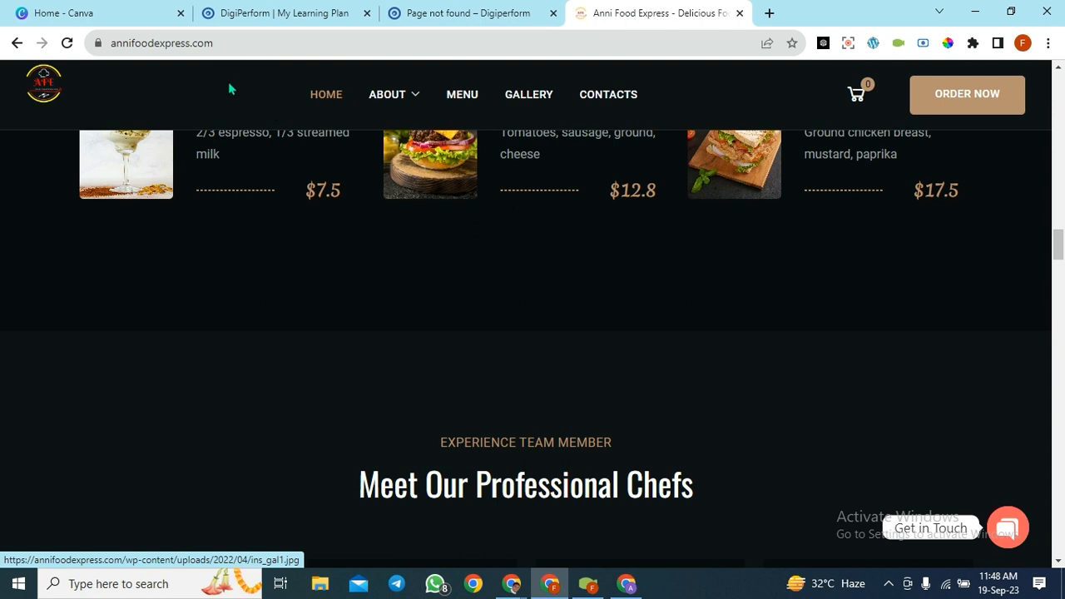
{"action": "left_click", "coordinate": [260, 39]}
{"action": "key", "text": "Return"}
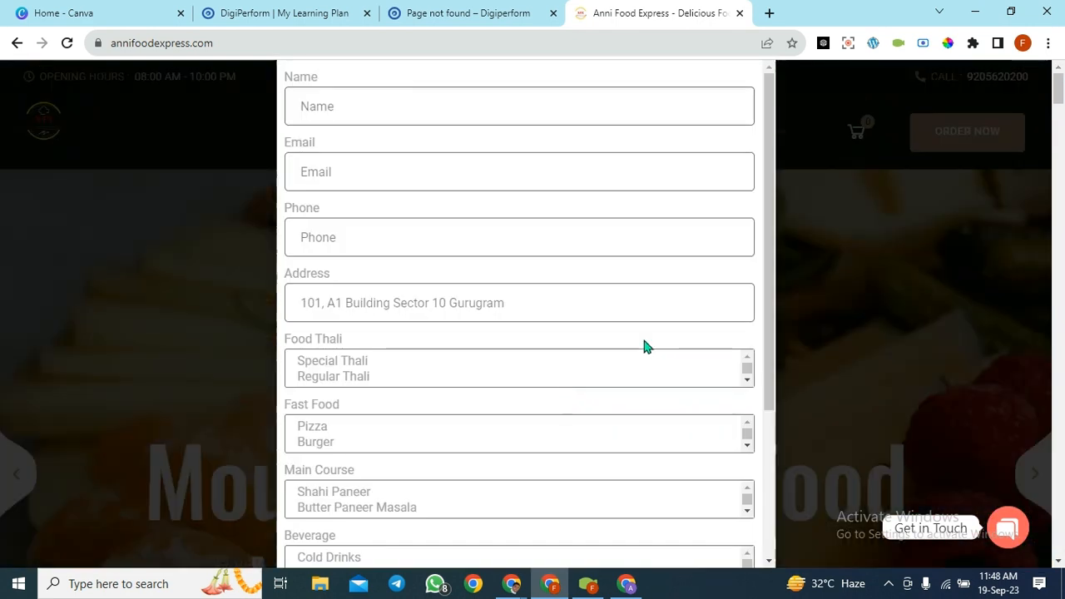
{"action": "left_click", "coordinate": [870, 249]}
{"action": "scroll", "coordinate": [500, 376], "scroll_direction": "down", "scroll_amount": 5}
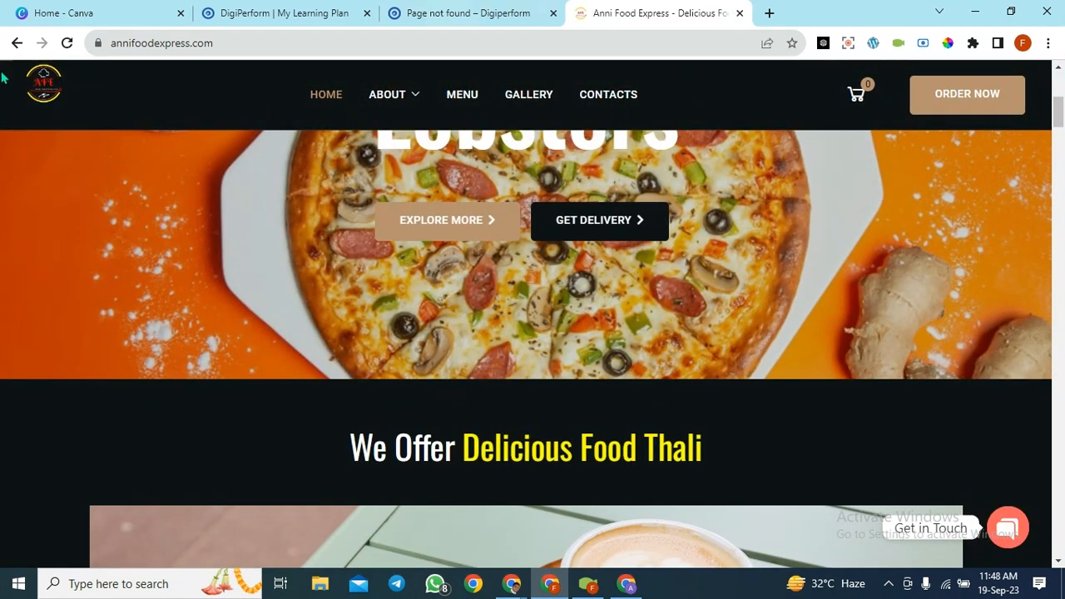
{"action": "left_click", "coordinate": [65, 42]}
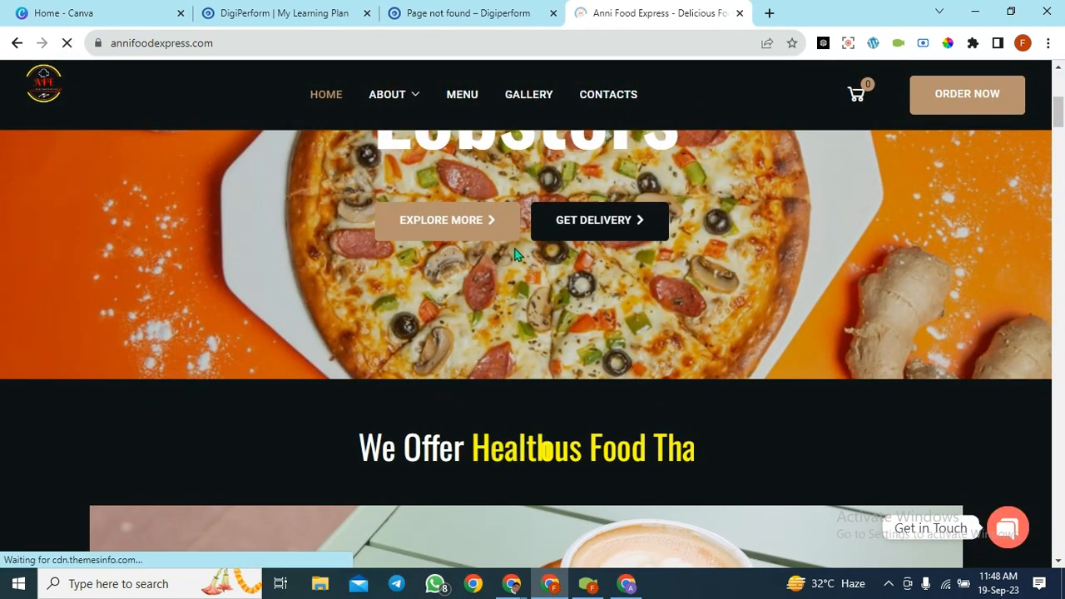
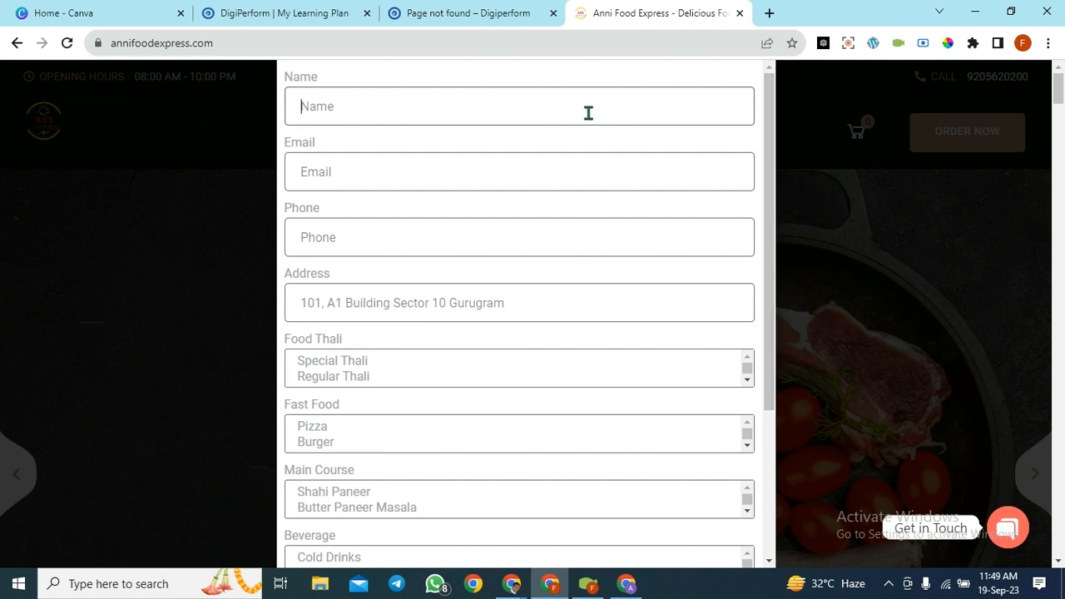
- Close the order popup and reload the live Anni Food Express homepage
{"action": "left_click", "coordinate": [254, 161]}
{"action": "scroll", "coordinate": [849, 291], "scroll_direction": "down", "scroll_amount": 1}
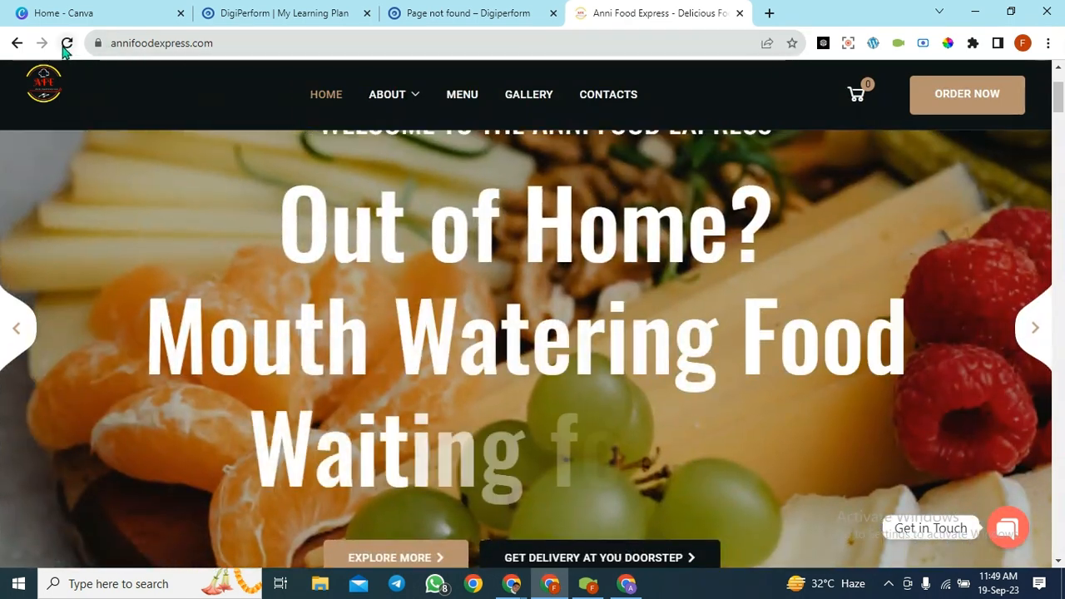
{"action": "left_click", "coordinate": [67, 43]}
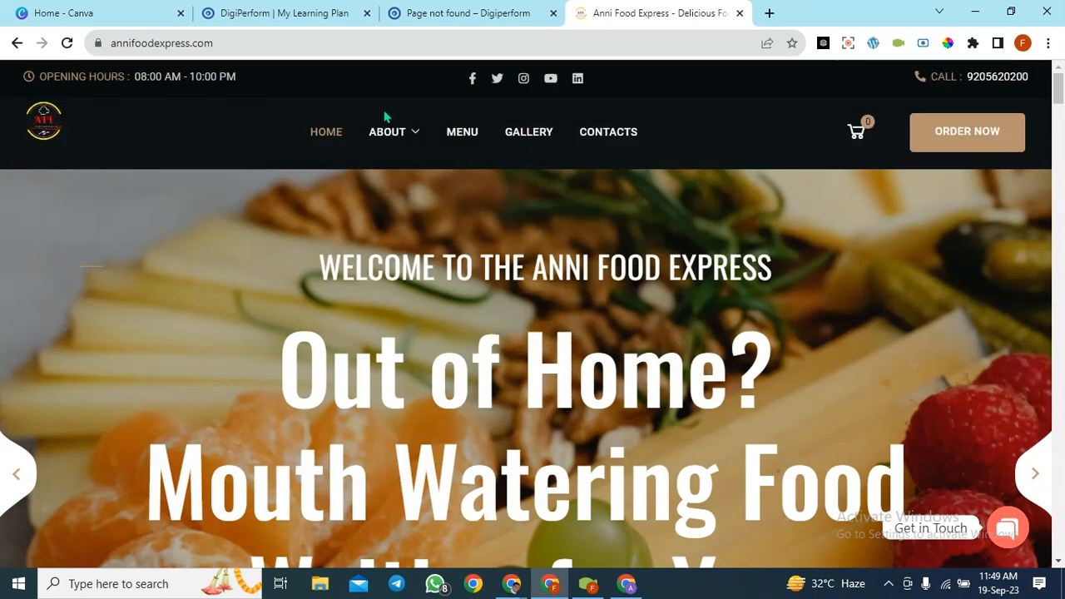
- Visit the Our Chefs page under About, then browse the Restaurant Menu page
{"action": "mouse_move", "coordinate": [390, 138]}
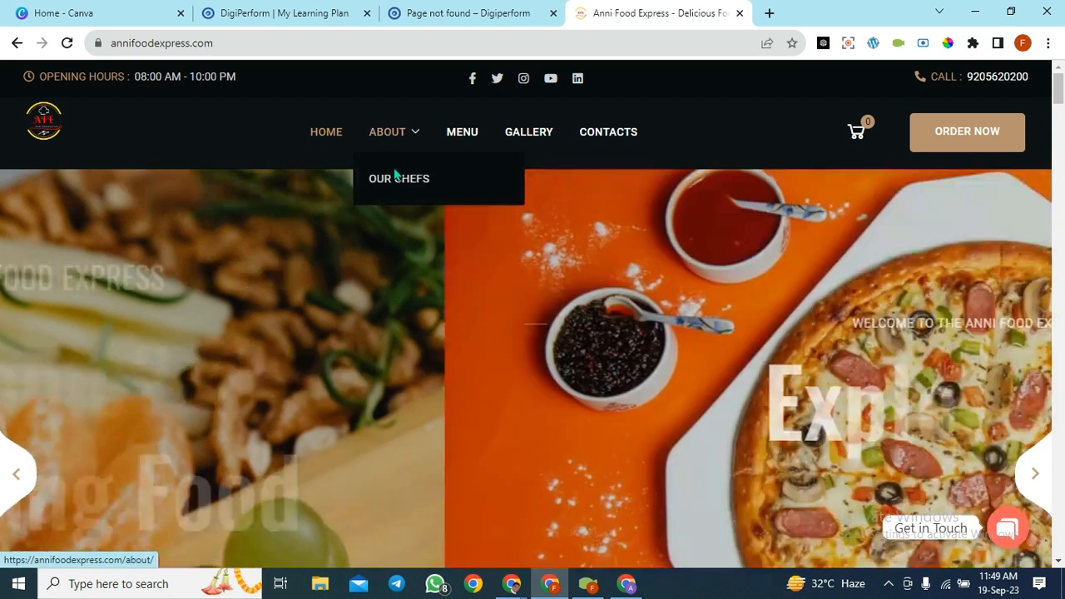
{"action": "left_click", "coordinate": [387, 185]}
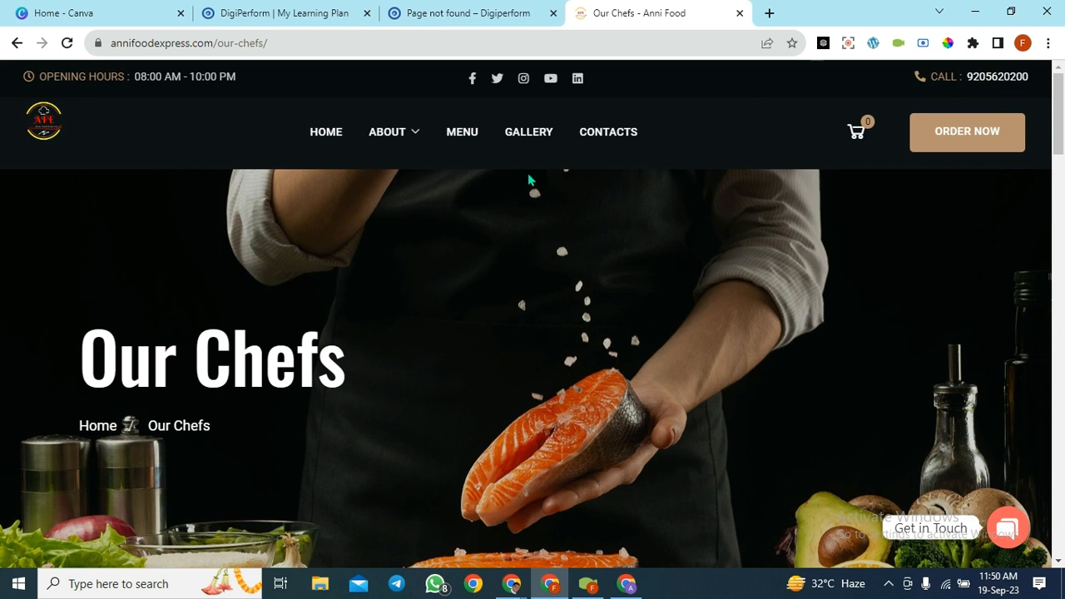
{"action": "left_click", "coordinate": [462, 133]}
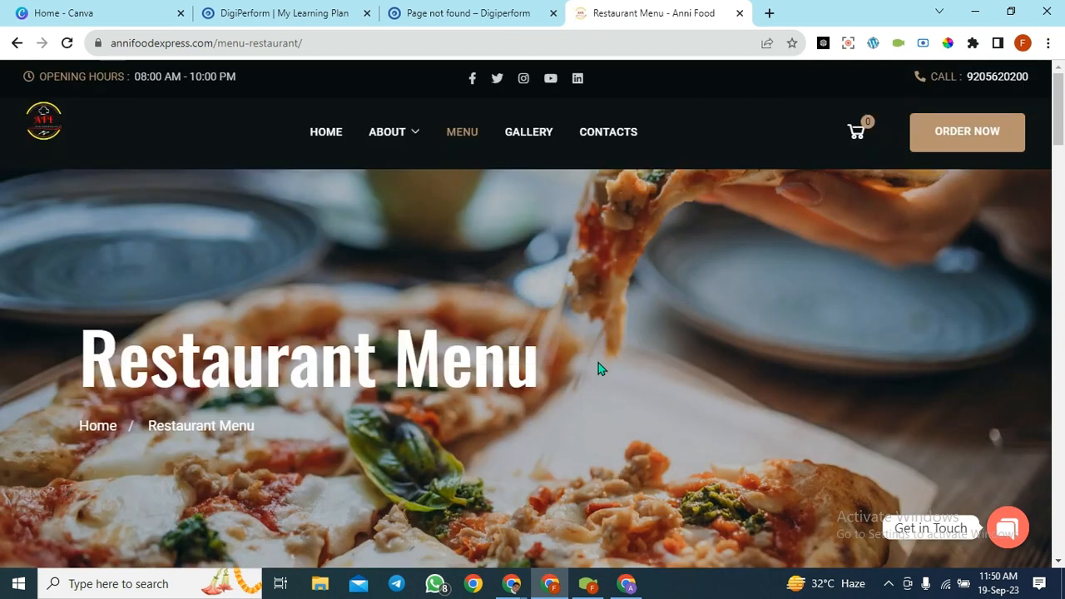
{"action": "scroll", "coordinate": [771, 499], "scroll_direction": "down", "scroll_amount": 5}
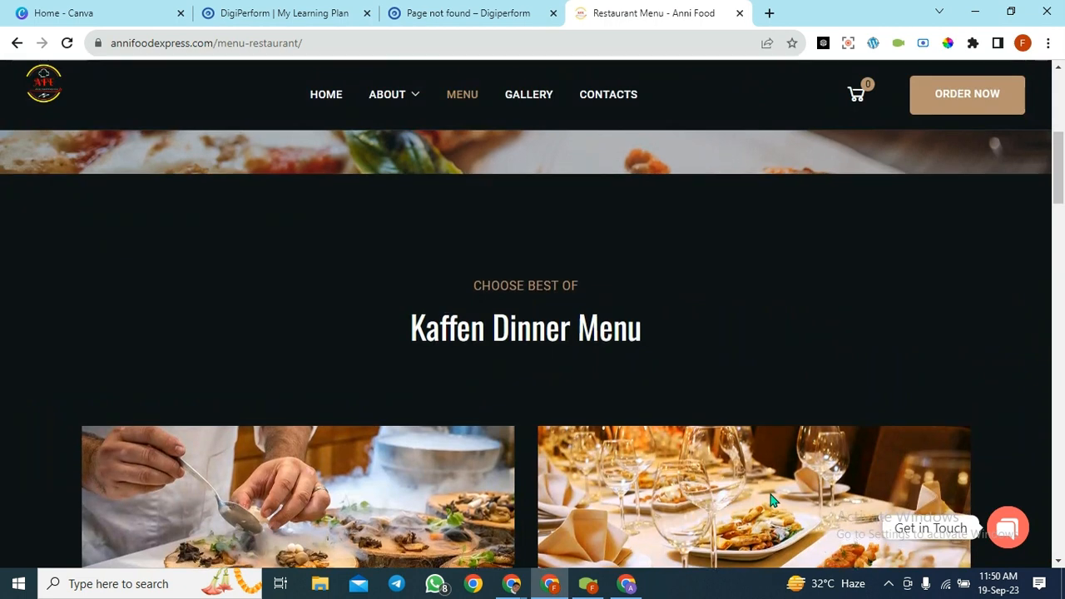
{"action": "scroll", "coordinate": [770, 499], "scroll_direction": "up", "scroll_amount": 5}
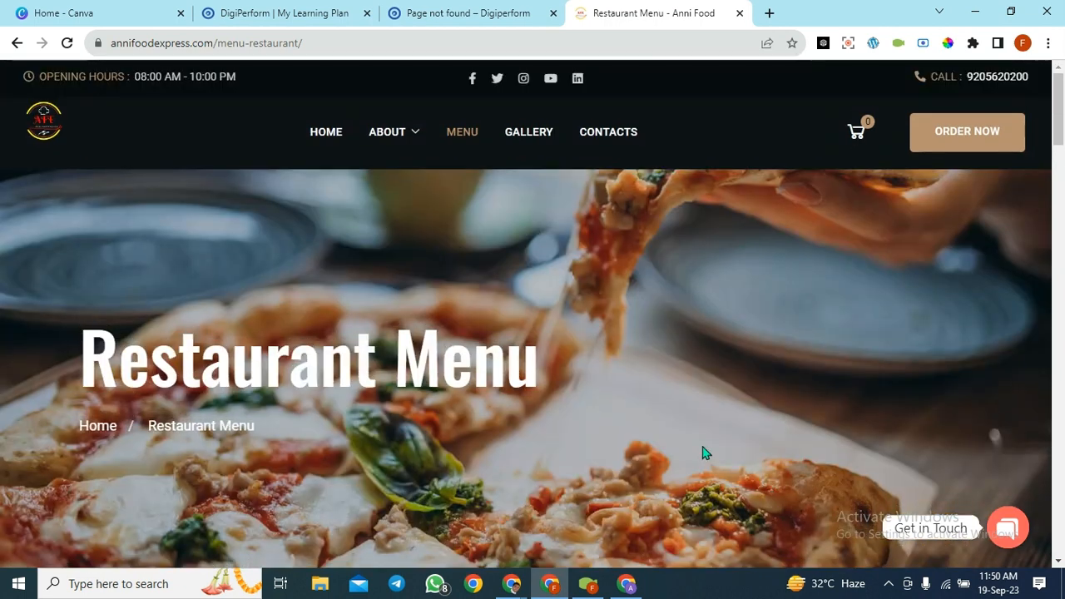
- View the Gallery page, return to the Restaurant Menu, then go to About
{"action": "left_click", "coordinate": [520, 129]}
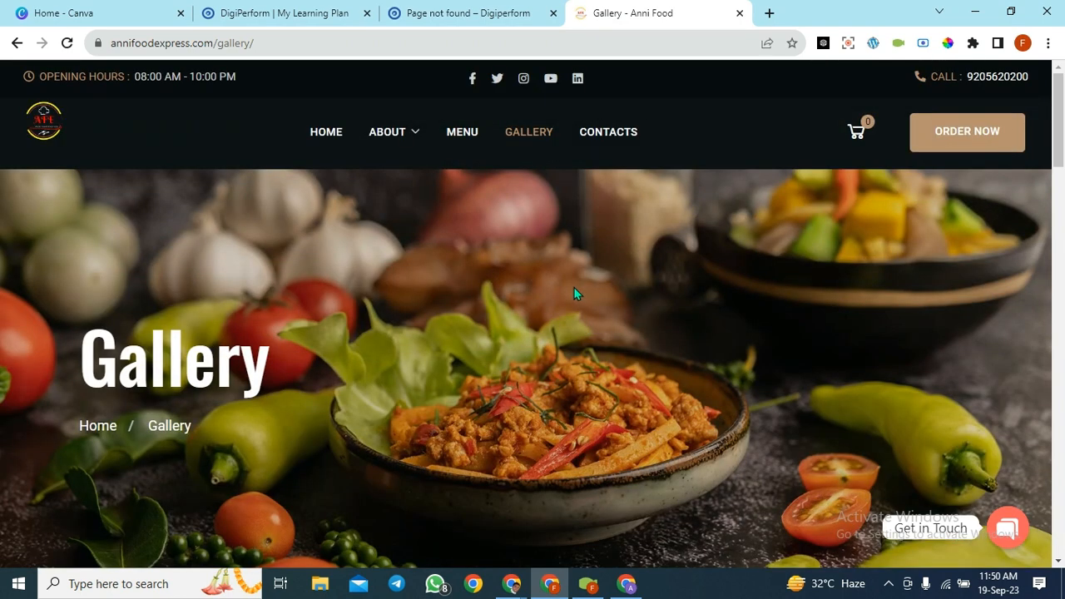
{"action": "left_click", "coordinate": [464, 142]}
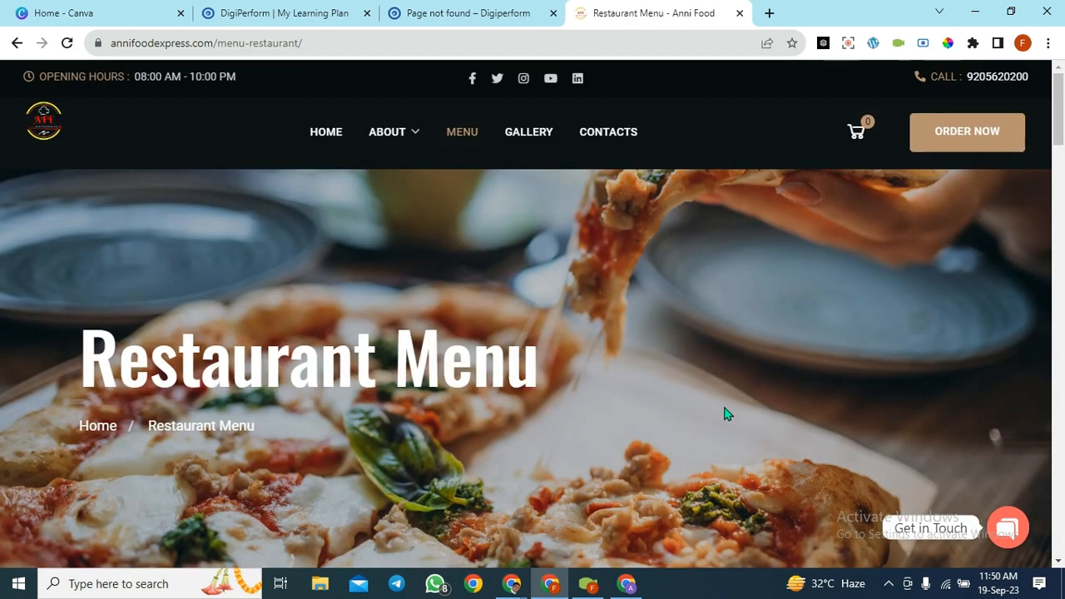
{"action": "scroll", "coordinate": [626, 423], "scroll_direction": "down", "scroll_amount": 1}
{"action": "scroll", "coordinate": [625, 422], "scroll_direction": "down", "scroll_amount": 3}
{"action": "scroll", "coordinate": [613, 375], "scroll_direction": "up", "scroll_amount": 4}
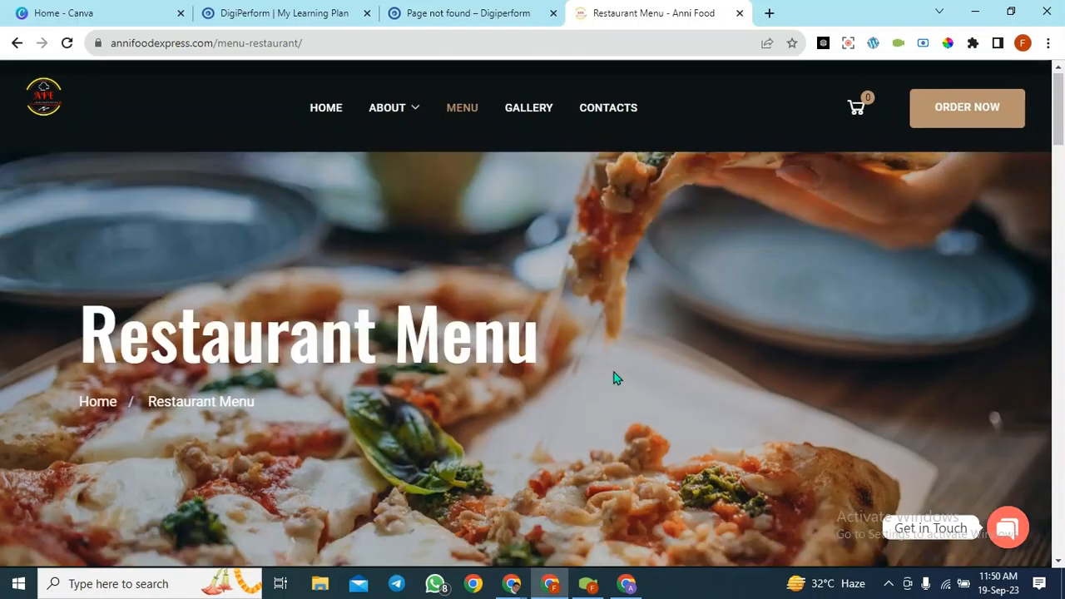
{"action": "left_click", "coordinate": [366, 132]}
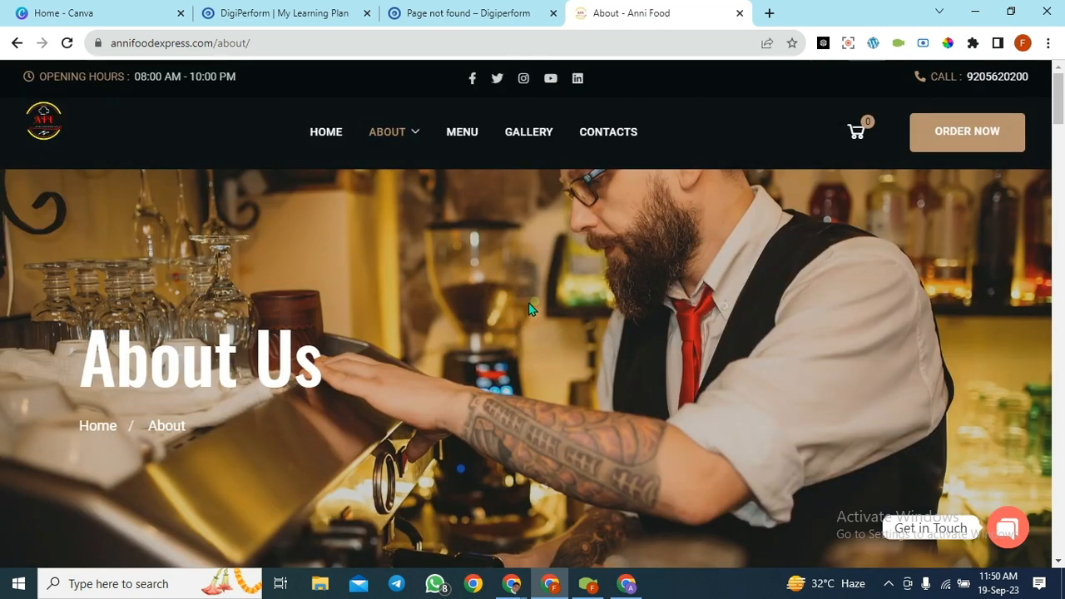
- Scroll the About page until the order popup appears, dismiss it, and continue to the counters
{"action": "scroll", "coordinate": [533, 355], "scroll_direction": "down", "scroll_amount": 5}
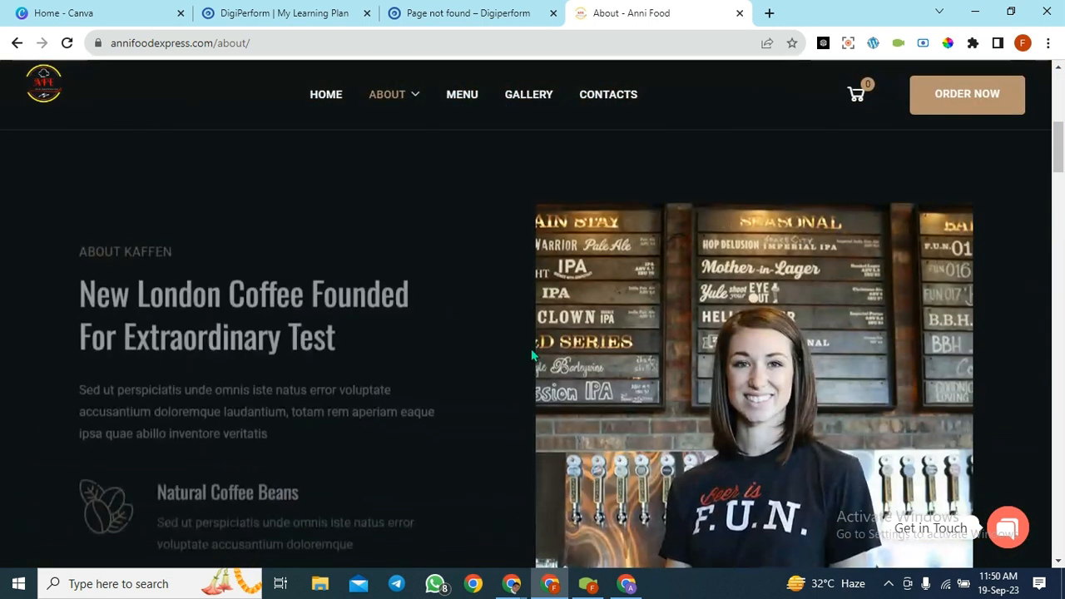
{"action": "scroll", "coordinate": [793, 380], "scroll_direction": "down", "scroll_amount": 10}
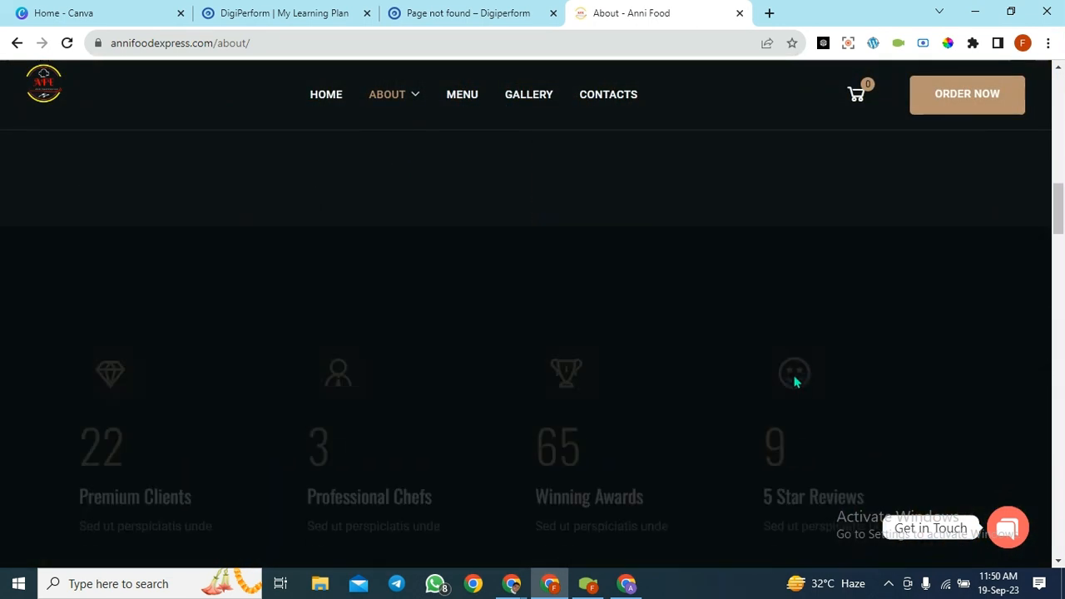
{"action": "scroll", "coordinate": [608, 420], "scroll_direction": "down", "scroll_amount": 10}
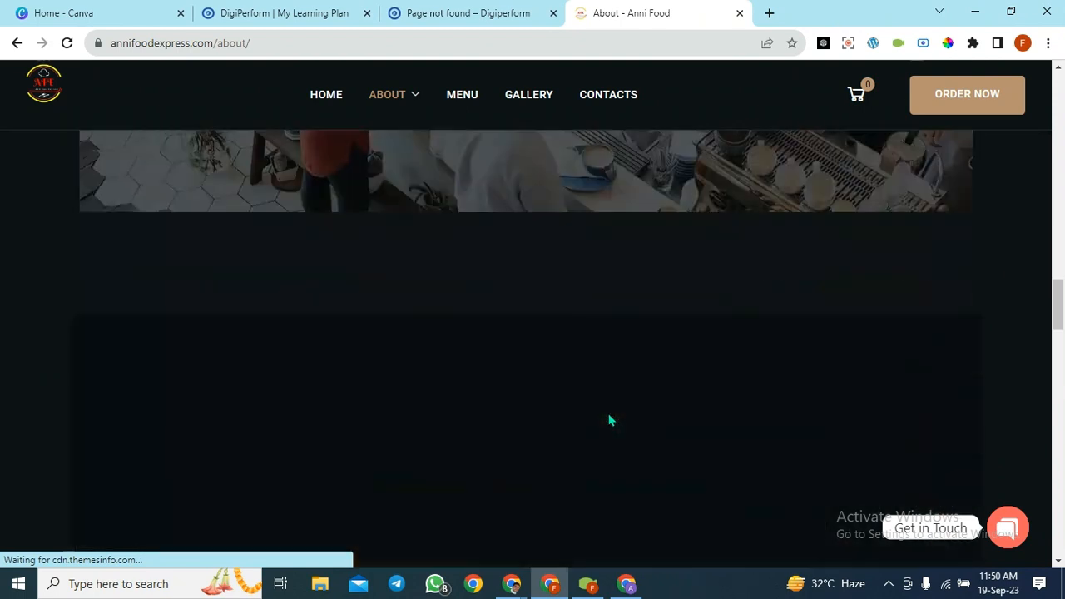
{"action": "scroll", "coordinate": [607, 413], "scroll_direction": "down", "scroll_amount": 3}
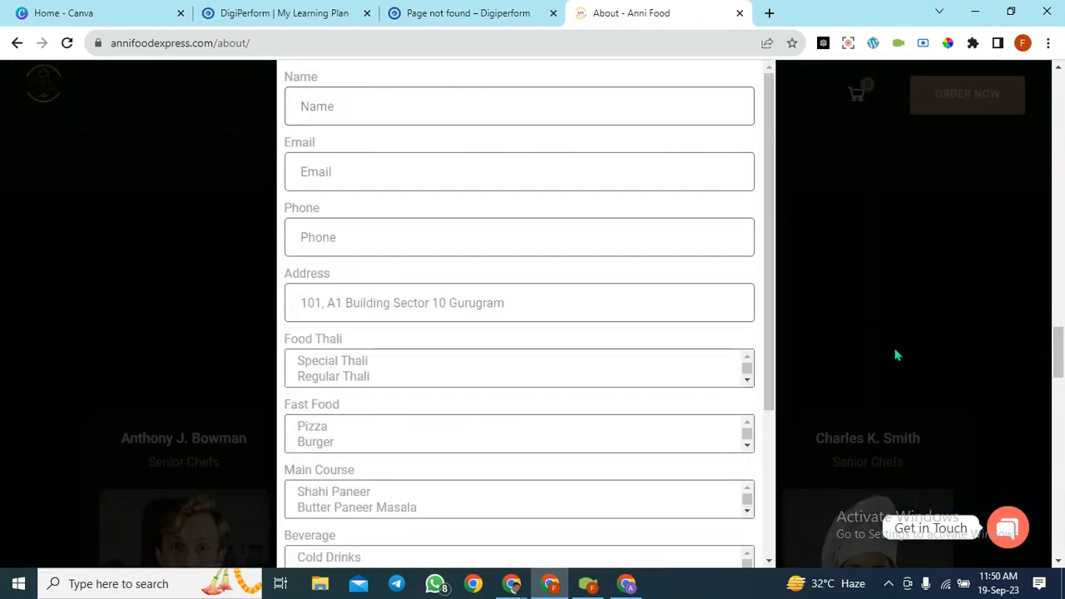
{"action": "scroll", "coordinate": [739, 358], "scroll_direction": "down", "scroll_amount": 2}
{"action": "left_click", "coordinate": [864, 362]}
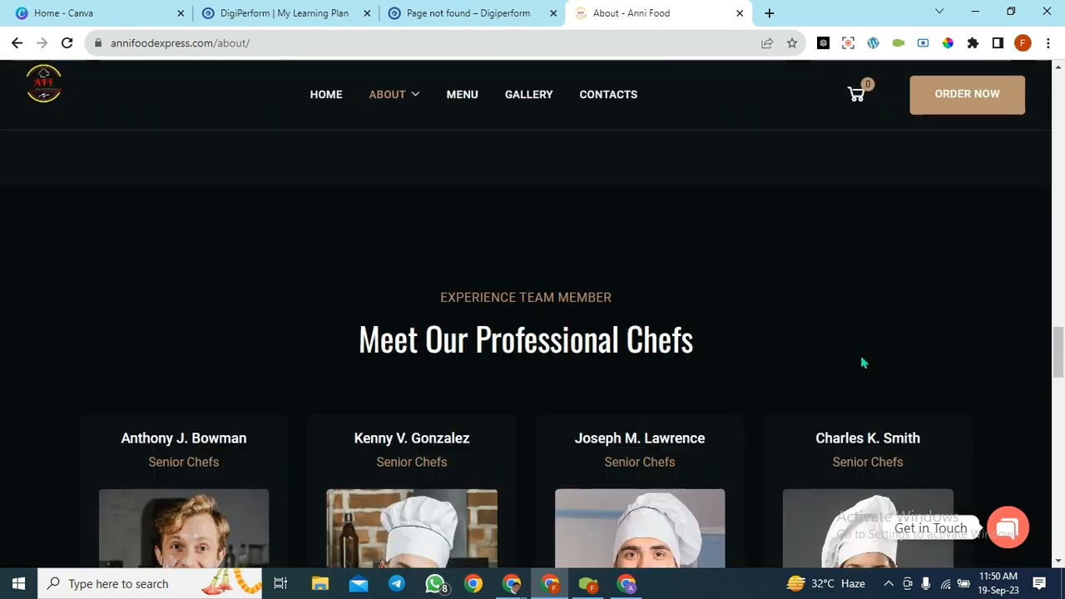
{"action": "scroll", "coordinate": [582, 299], "scroll_direction": "down", "scroll_amount": 3}
{"action": "mouse_move", "coordinate": [692, 334]}
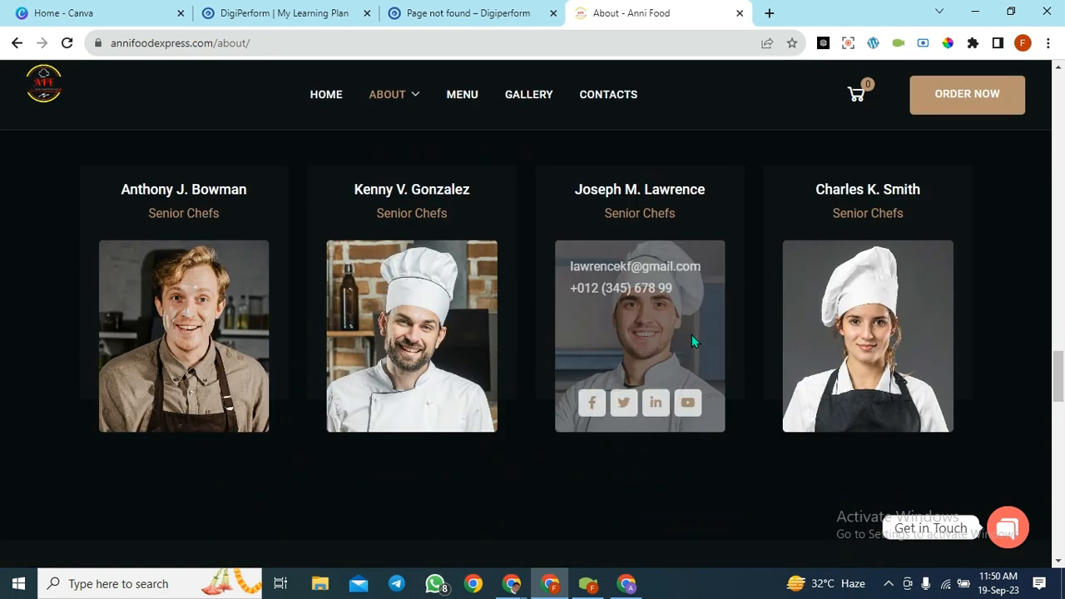
{"action": "scroll", "coordinate": [691, 334], "scroll_direction": "down", "scroll_amount": 10}
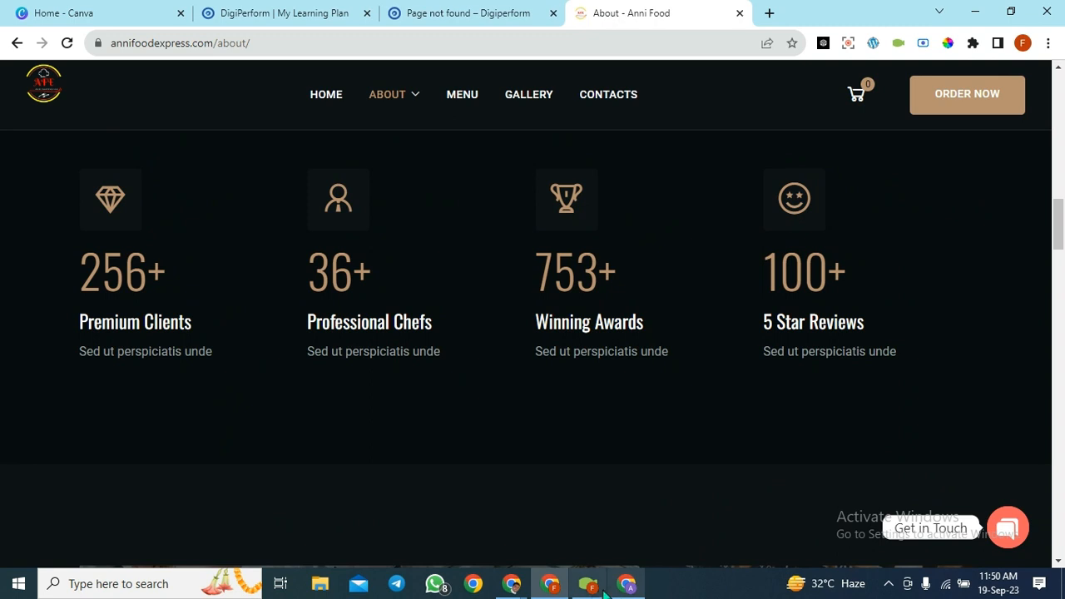